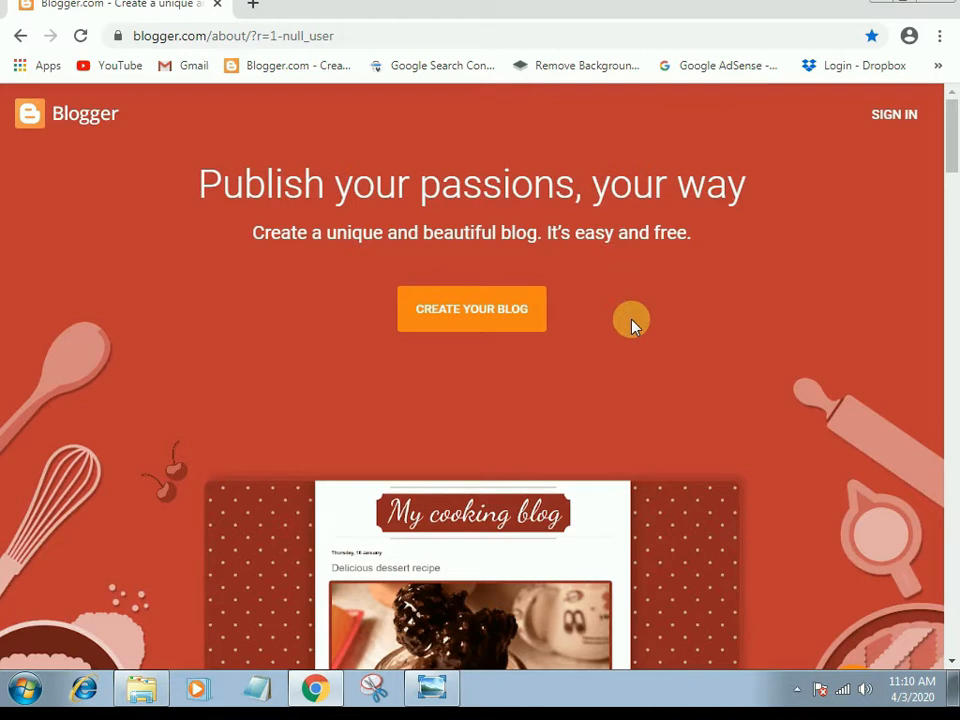
- Switch the Blogger start page's language to Indonesian using the language selector in the page footer
scroll(632, 325, "down", 10)
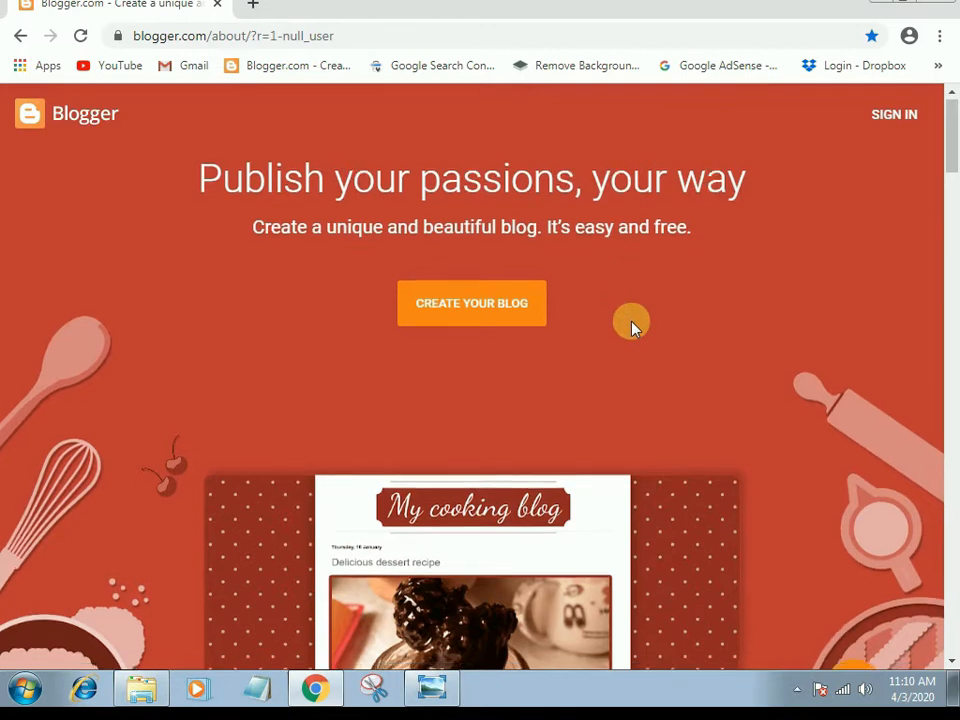
scroll(634, 336, "down", 15)
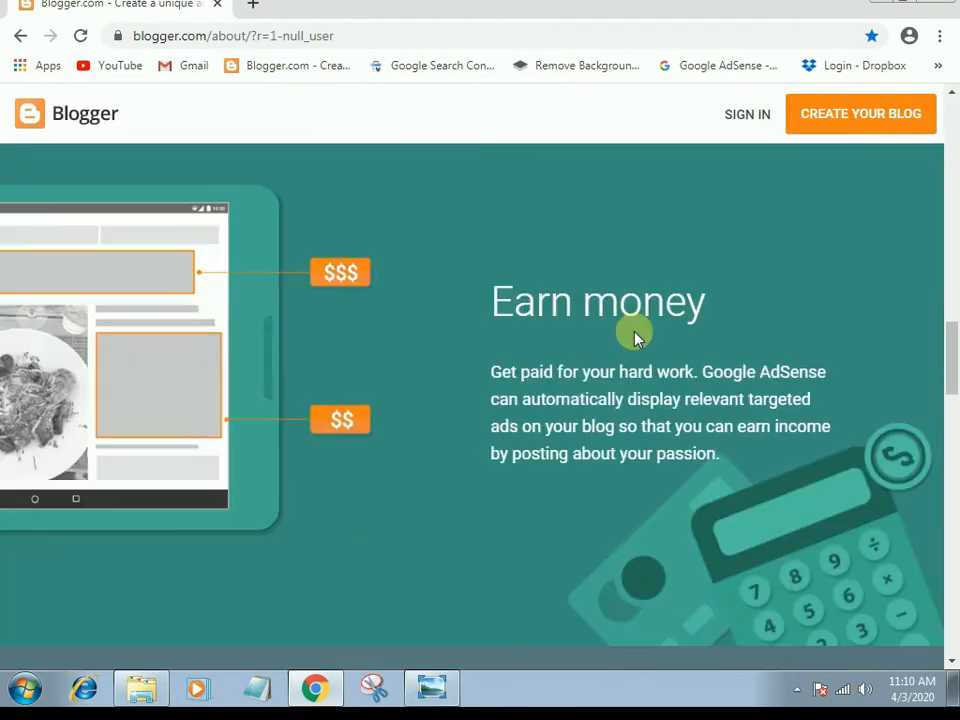
scroll(634, 342, "down", 12)
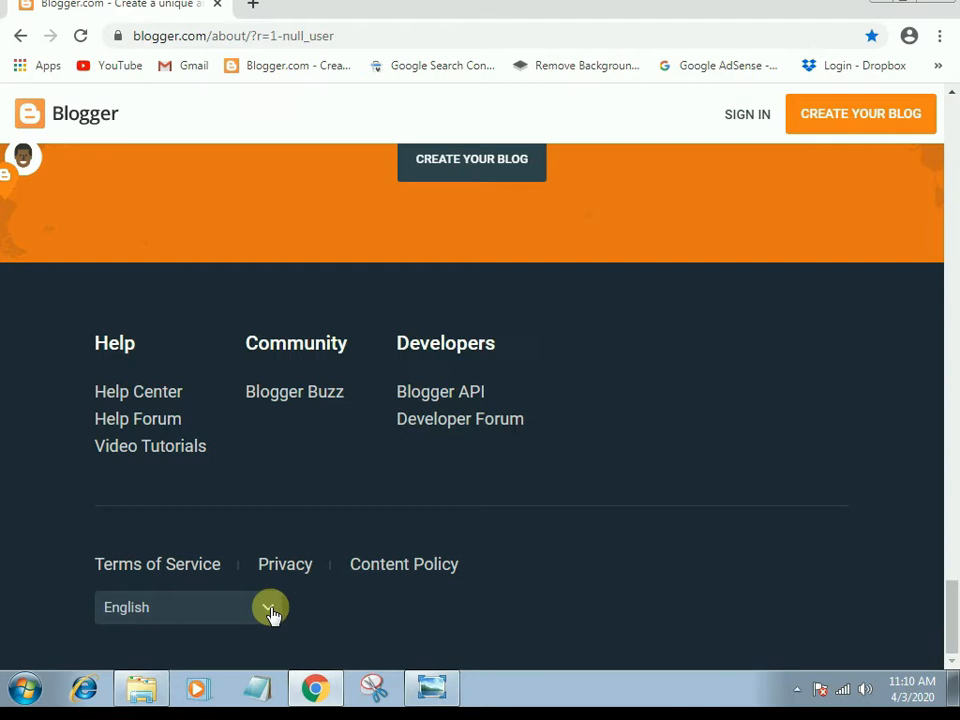
left_click(272, 611)
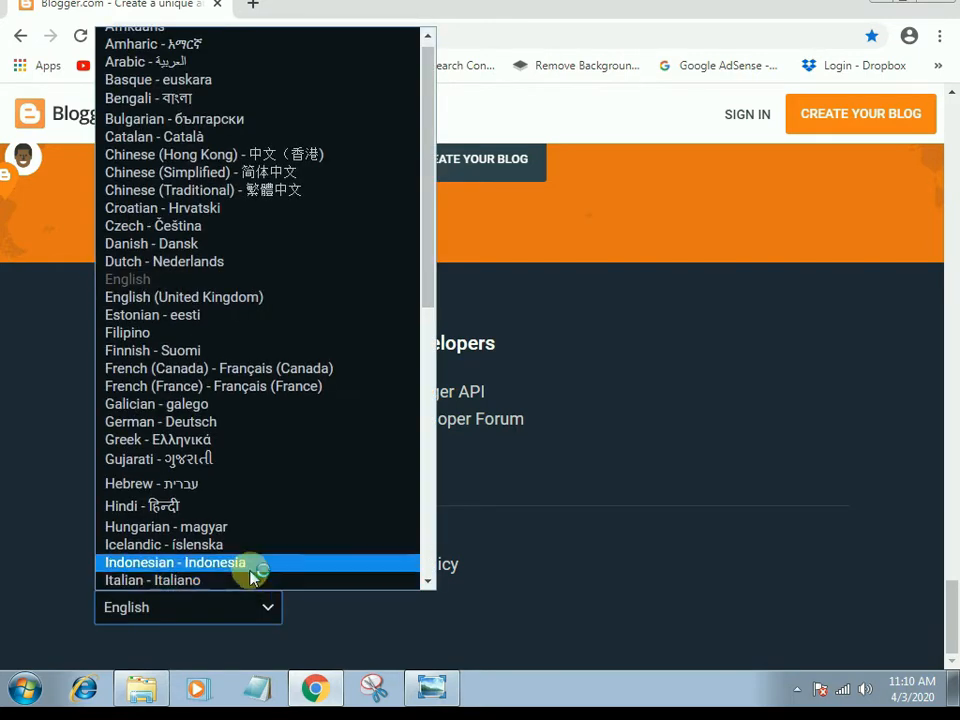
left_click(251, 565)
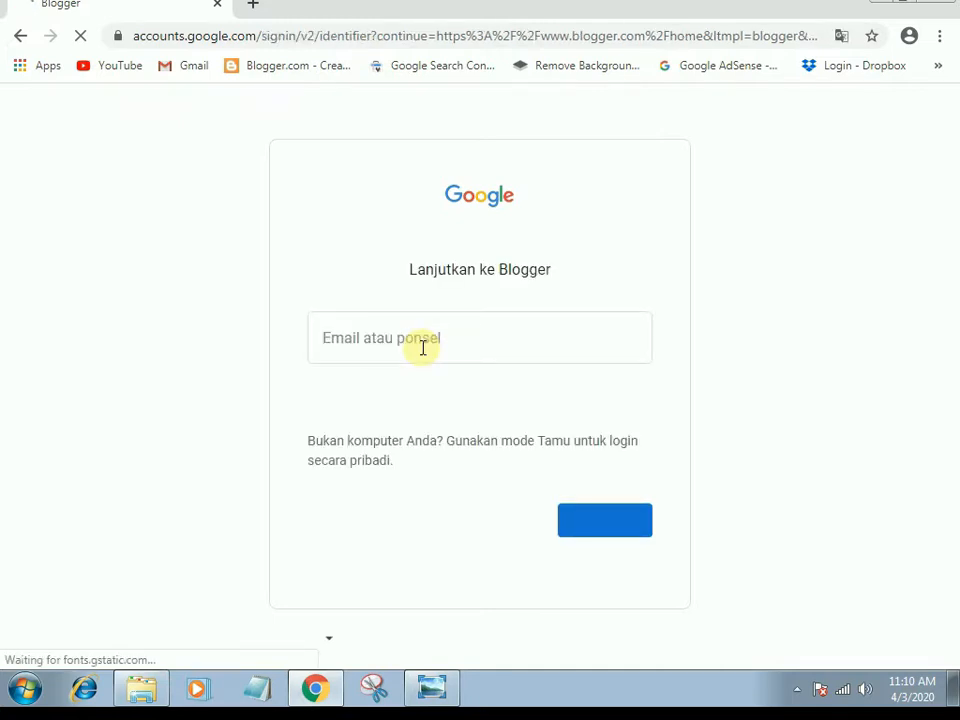
- Sign in to Blogger with the Google account's e-mail and password, re-entering the password after the first attempt
left_click(422, 347)
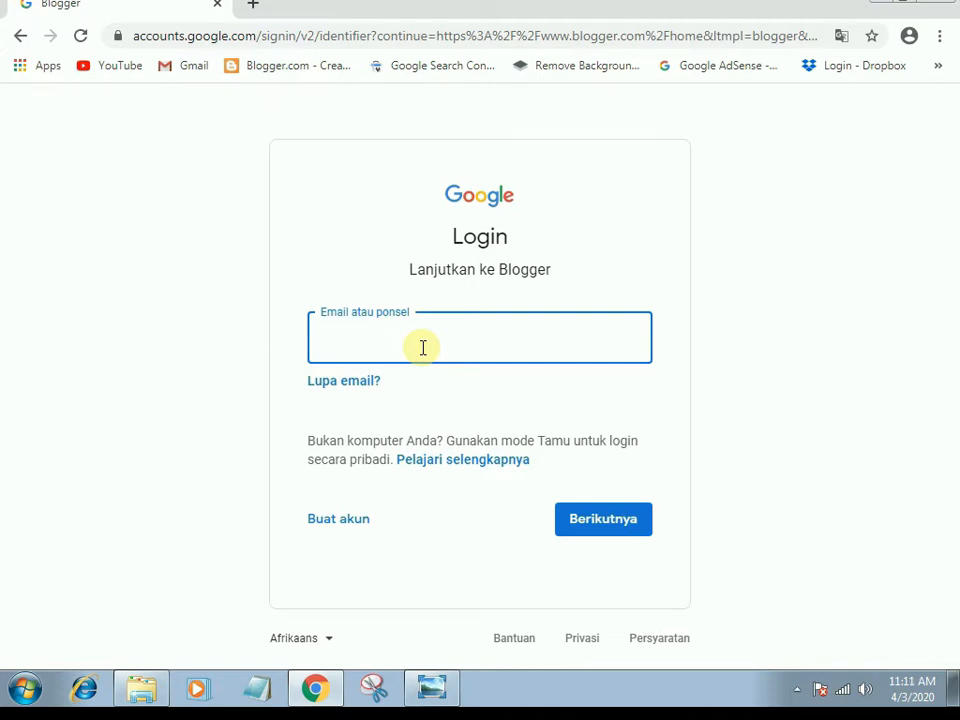
type("m")
key("Return")
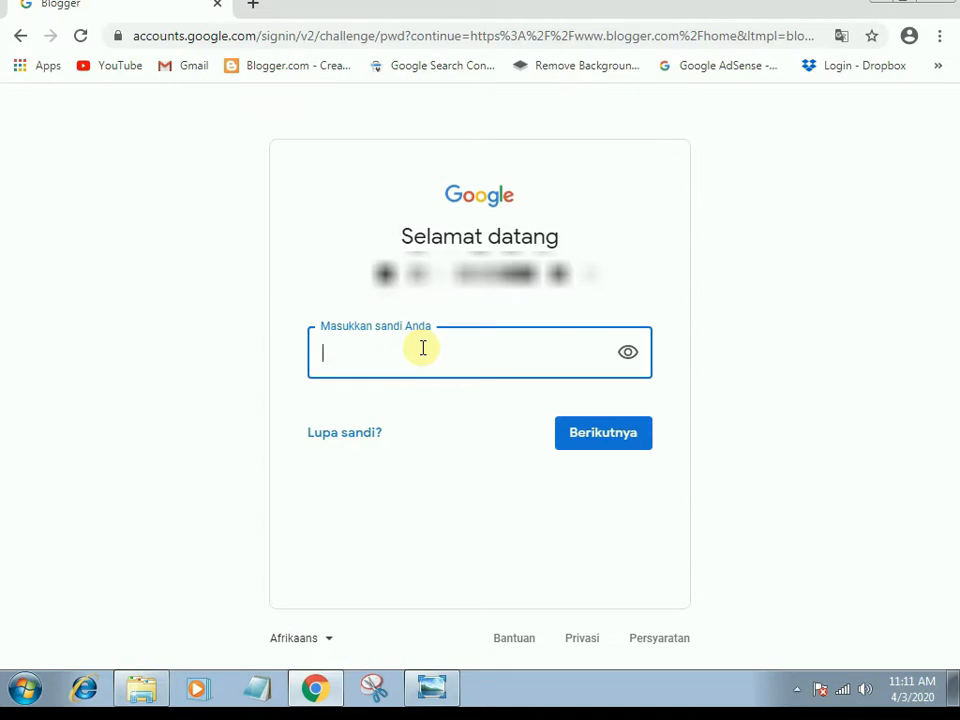
type("•••••••••••")
key("Return")
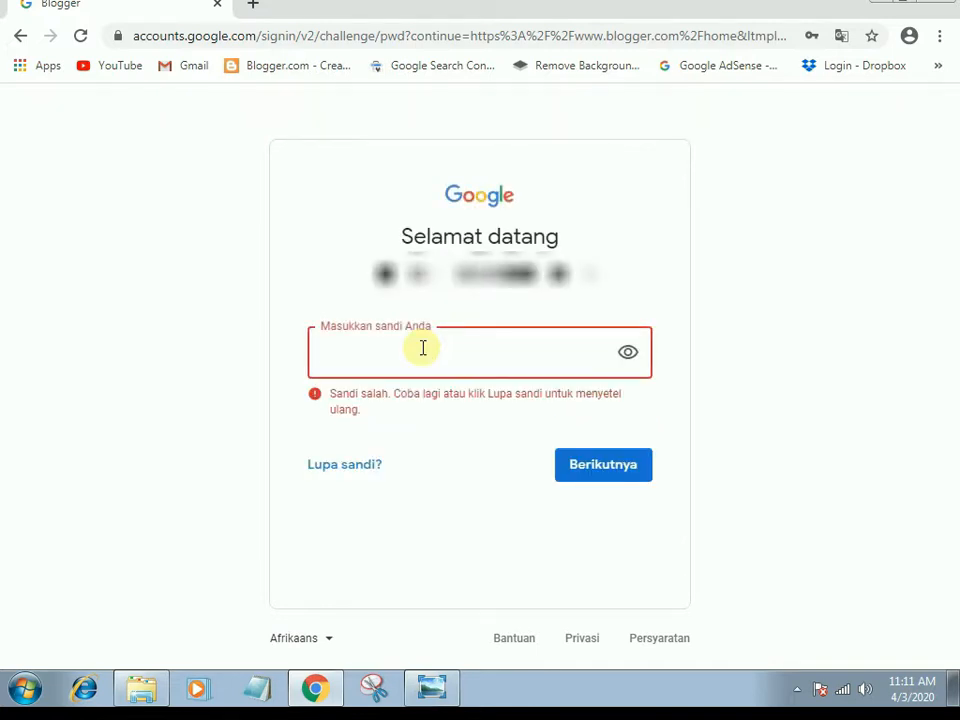
type("••••••••••")
key("Return")
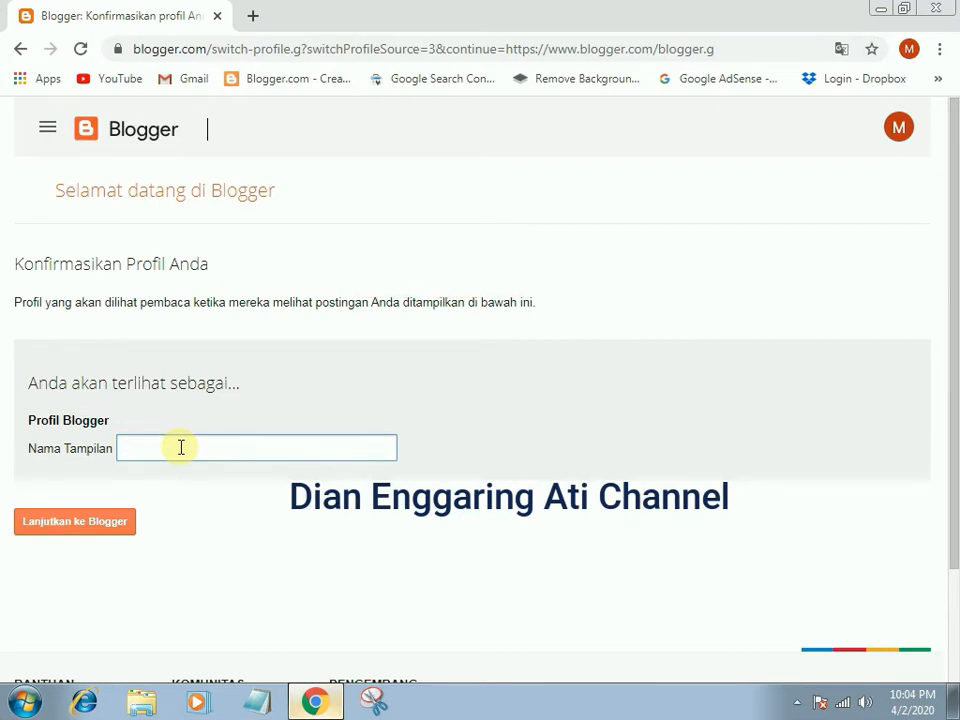
- Enter the profile's display name on the Blogger profile confirmation page and continue to Blogger
type("M")
type("ario")
type(" H")
type("era")
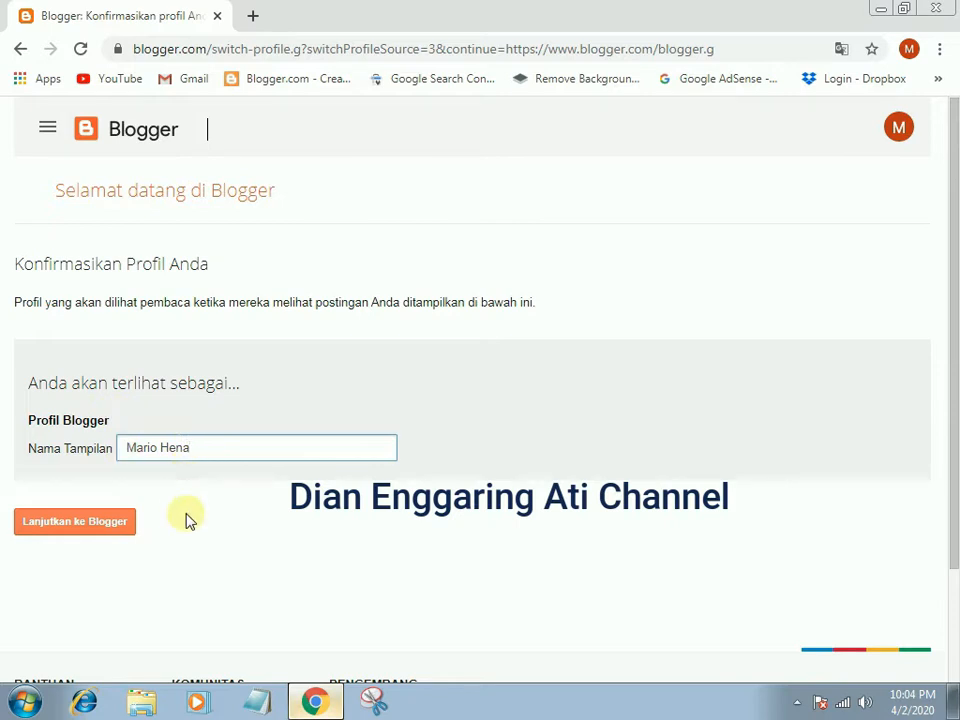
left_click(74, 530)
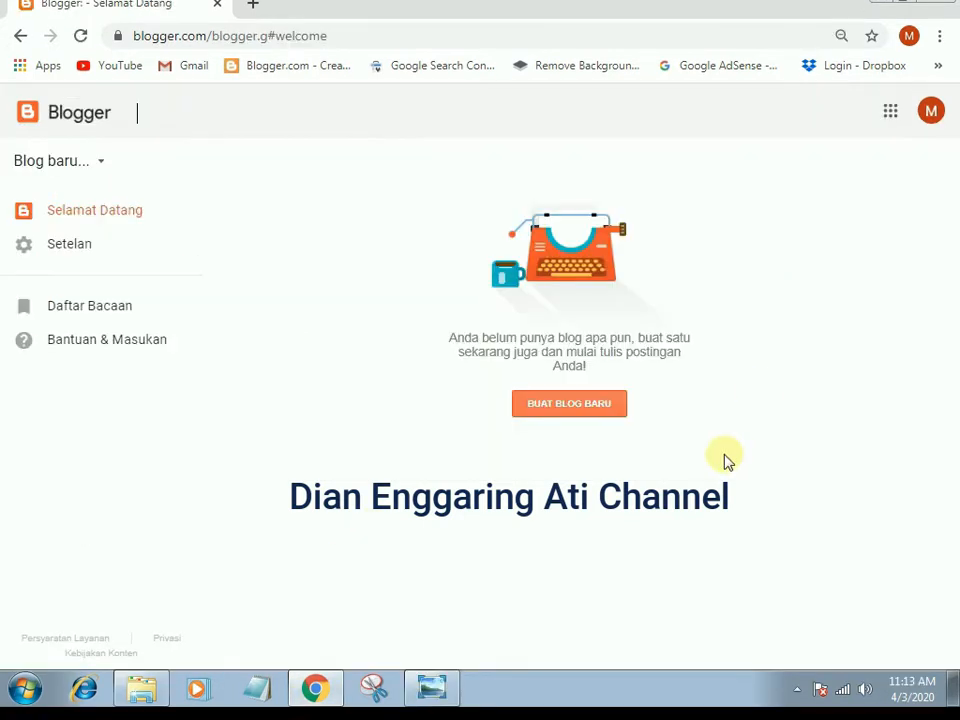
- Create a blog titled Kisah Nyata at kisahkehidupnyata.blogspot.com with the Contempo theme, and dismiss the Google Domains offer and Question Hub banner
left_click(584, 418)
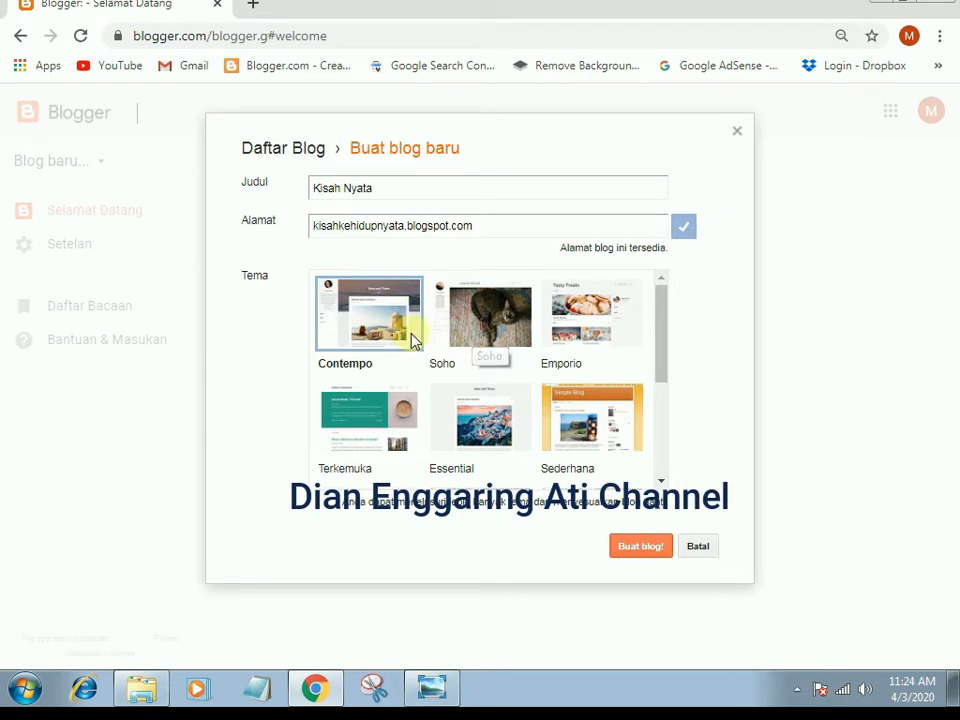
mouse_move(661, 340)
left_mouse_down()
mouse_move(664, 439)
mouse_move(664, 321)
left_mouse_up()
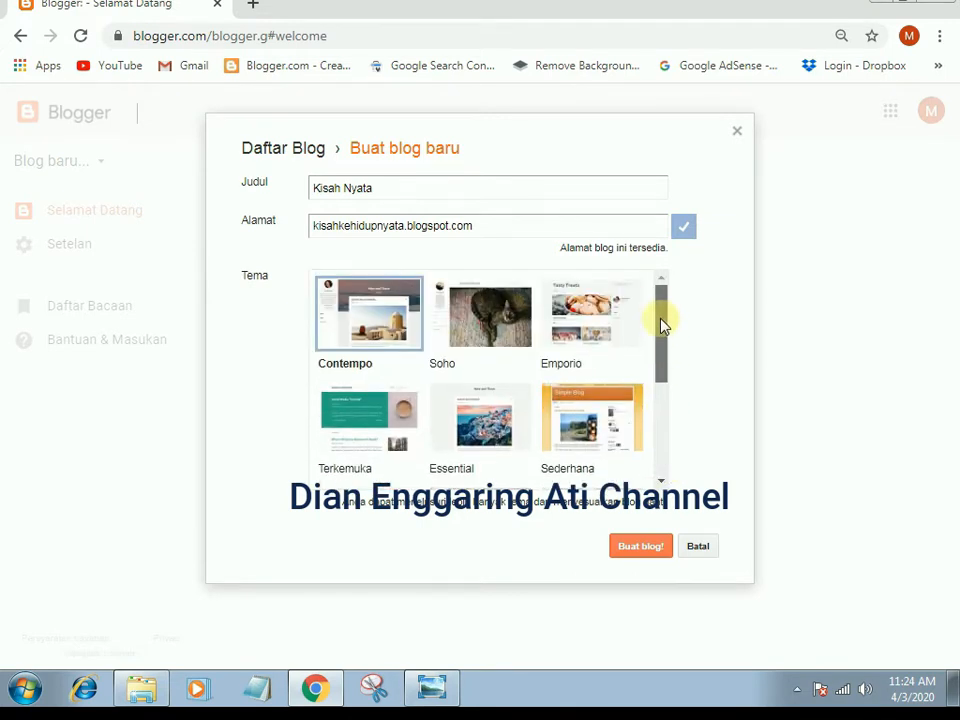
left_click(372, 320)
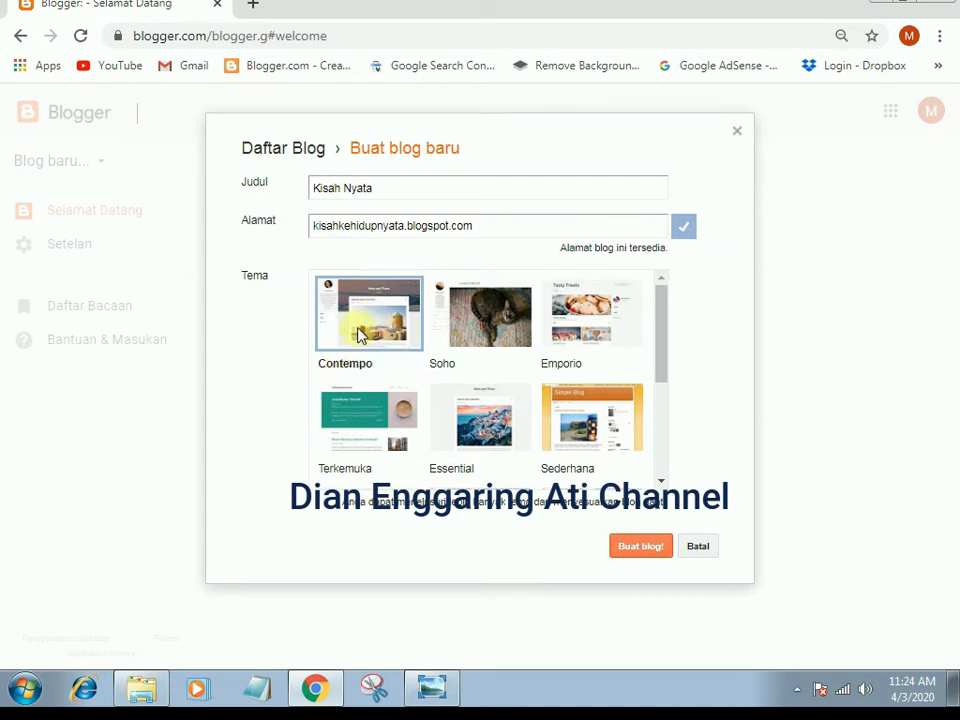
left_click(633, 552)
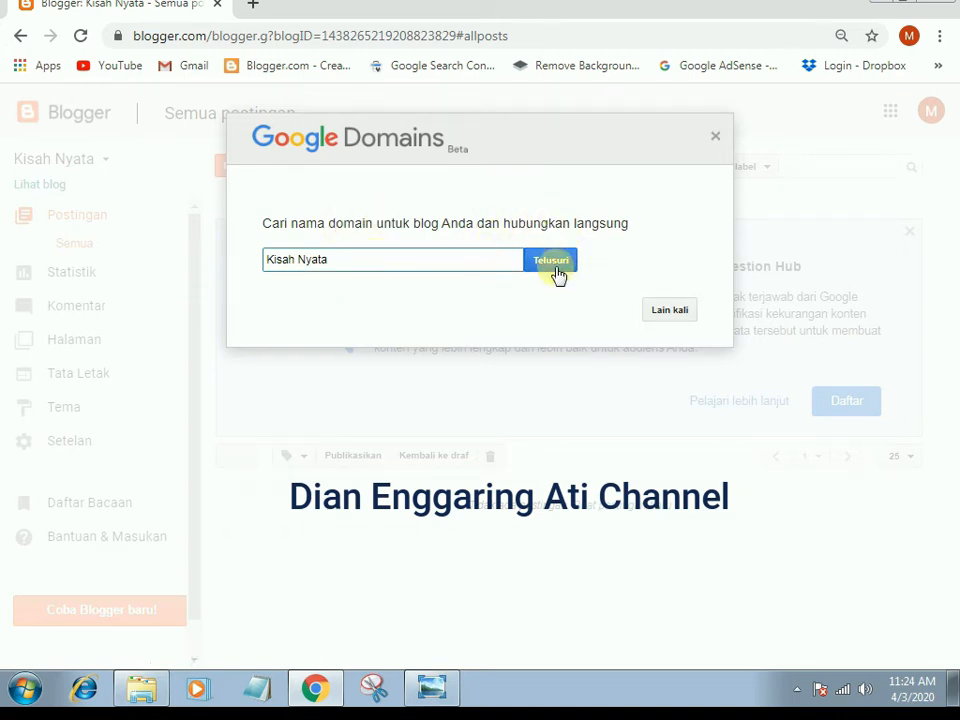
left_click(673, 311)
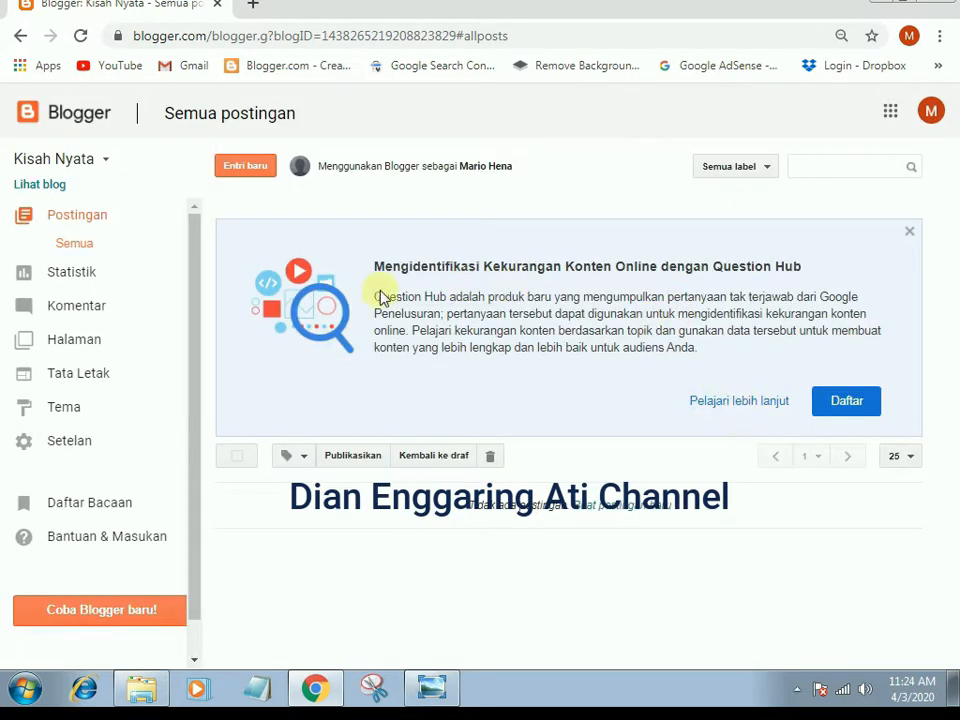
left_click(912, 236)
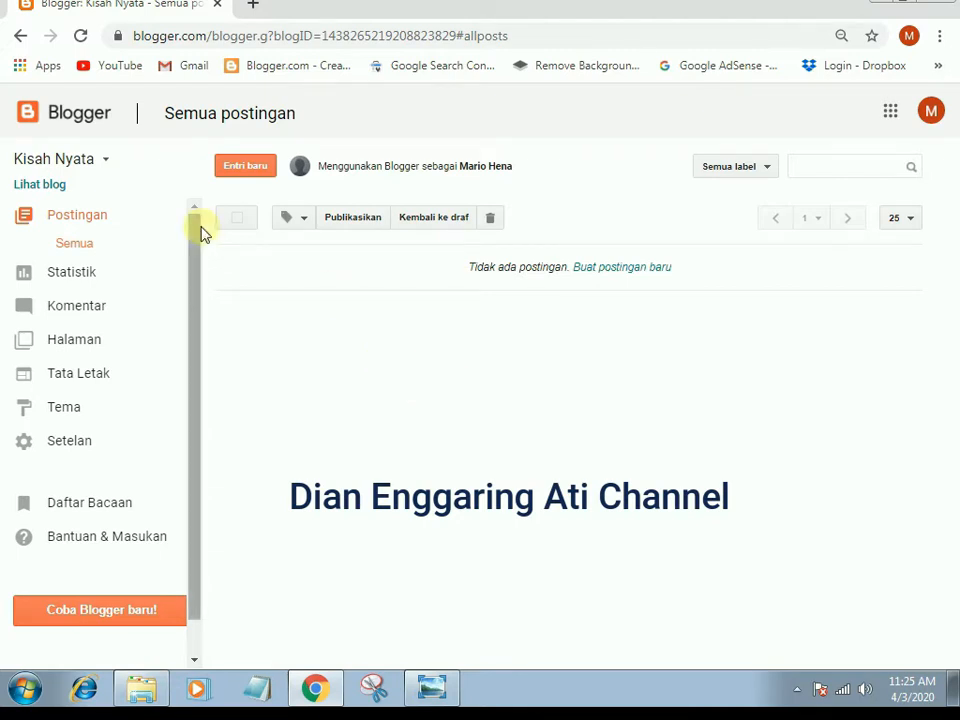
- View the live Kisah Nyata blog with its default theme and return to the dashboard
left_click(30, 187)
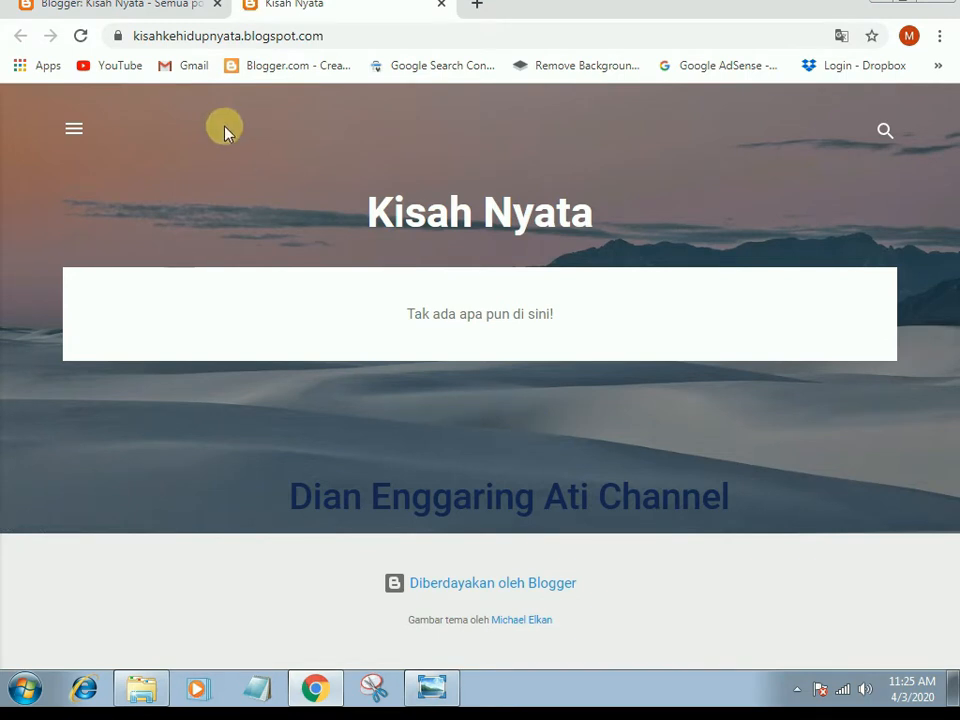
left_click(103, 4)
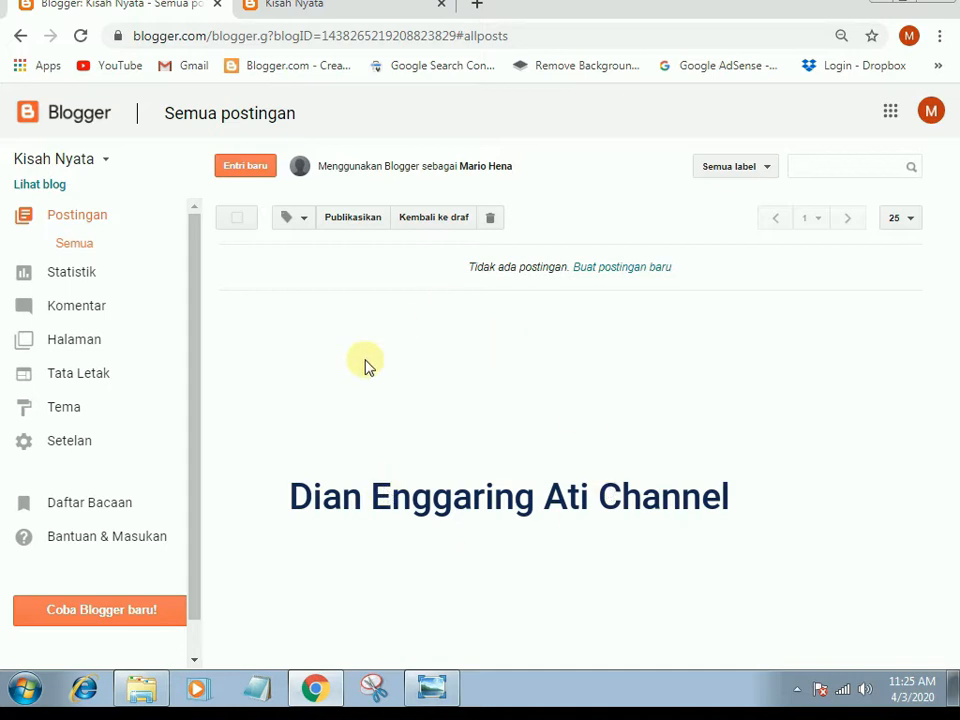
left_click(300, 5)
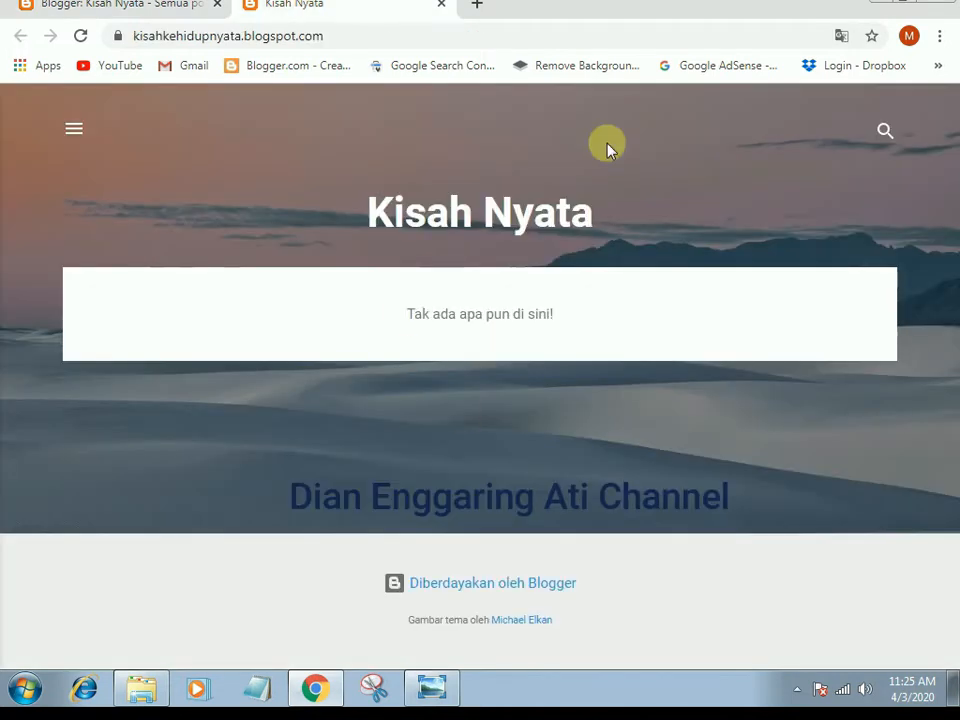
left_click(155, 4)
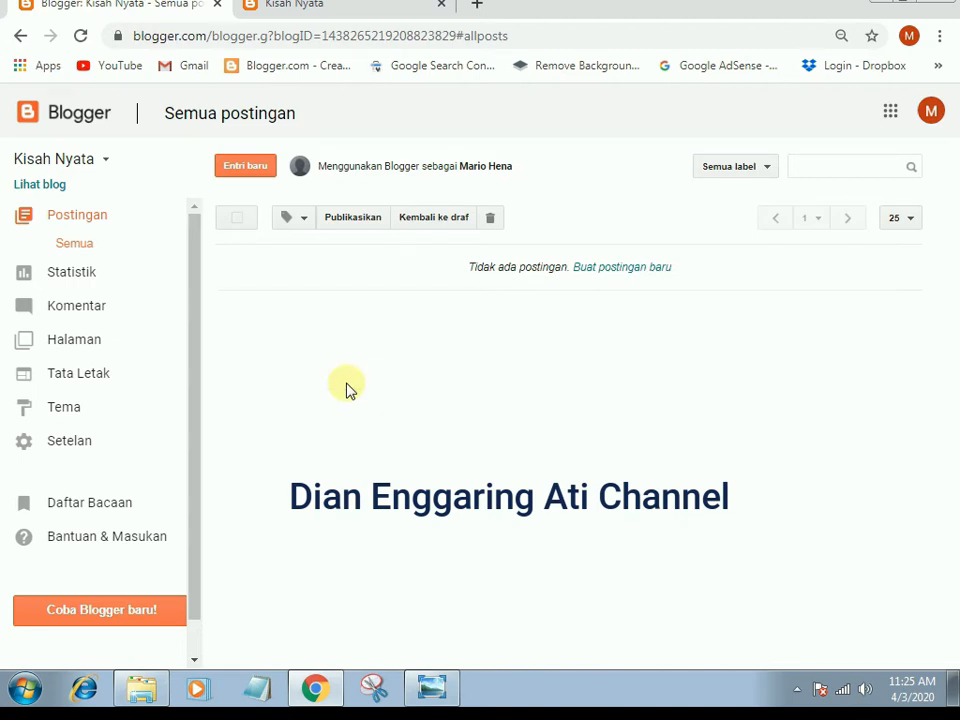
- Upload viomagz-v.3.2.8.xml as the blog's theme from the VIO MAG template folder inside MEMBUAT BLOG on drive D
left_click(67, 418)
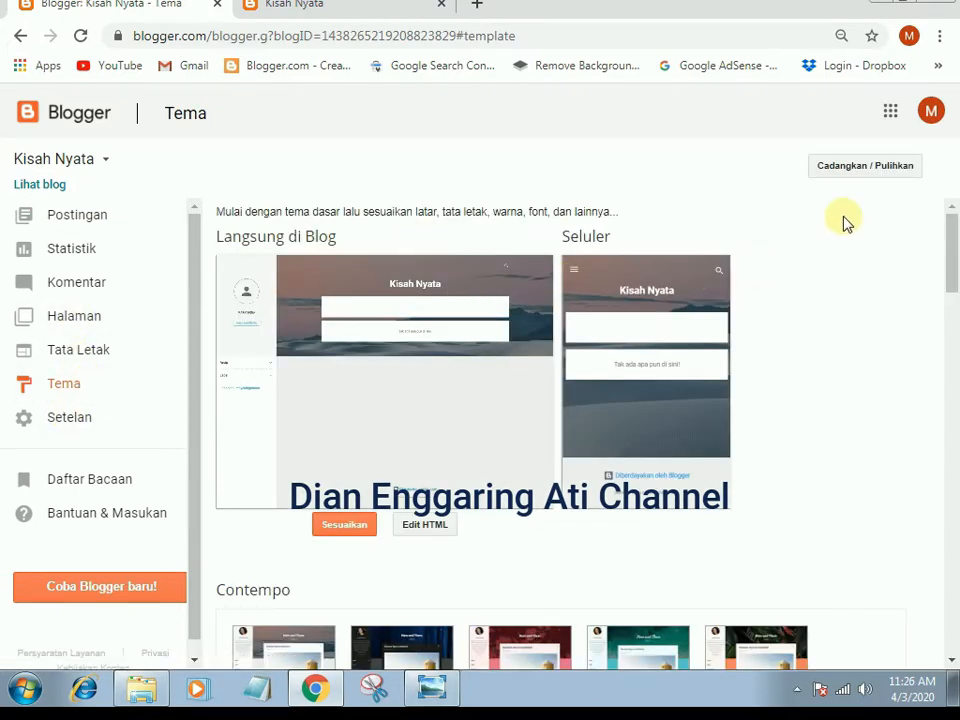
left_click(864, 170)
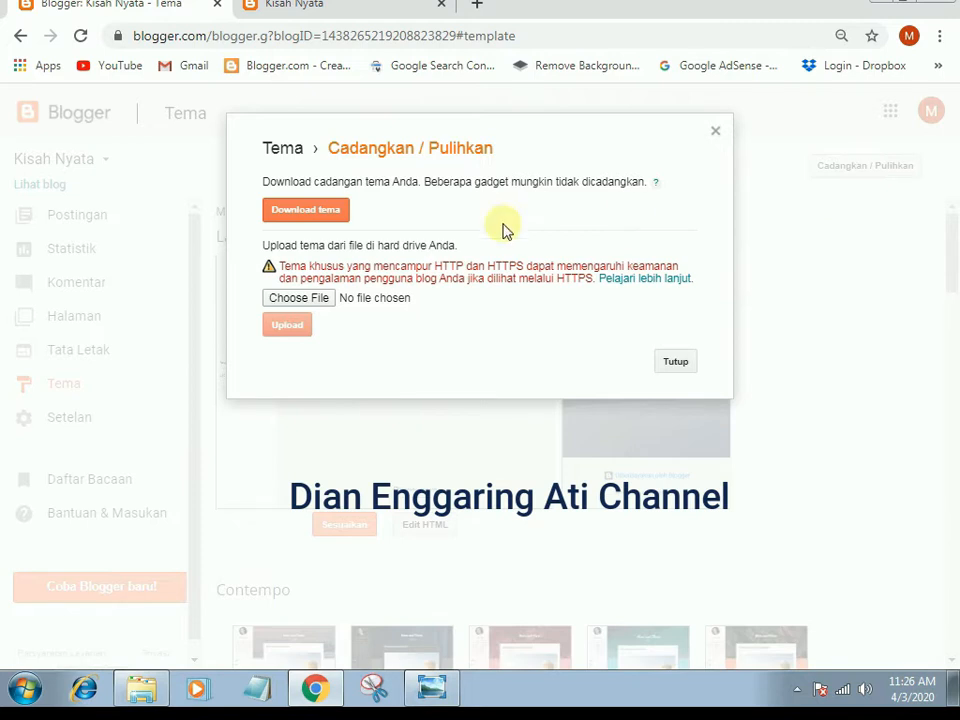
left_click(304, 303)
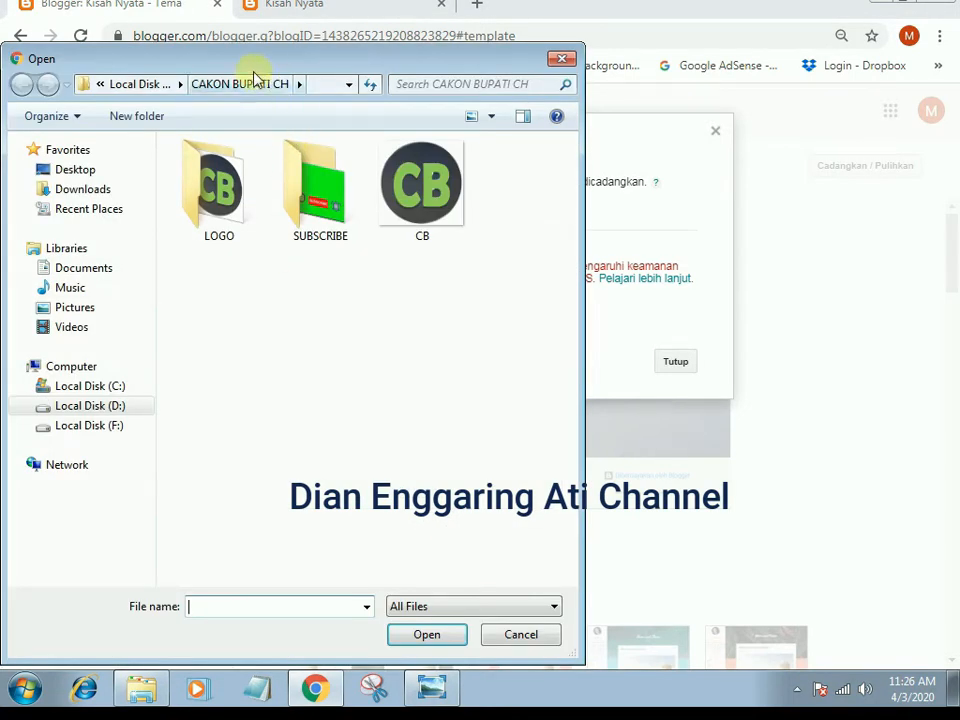
left_click(88, 405)
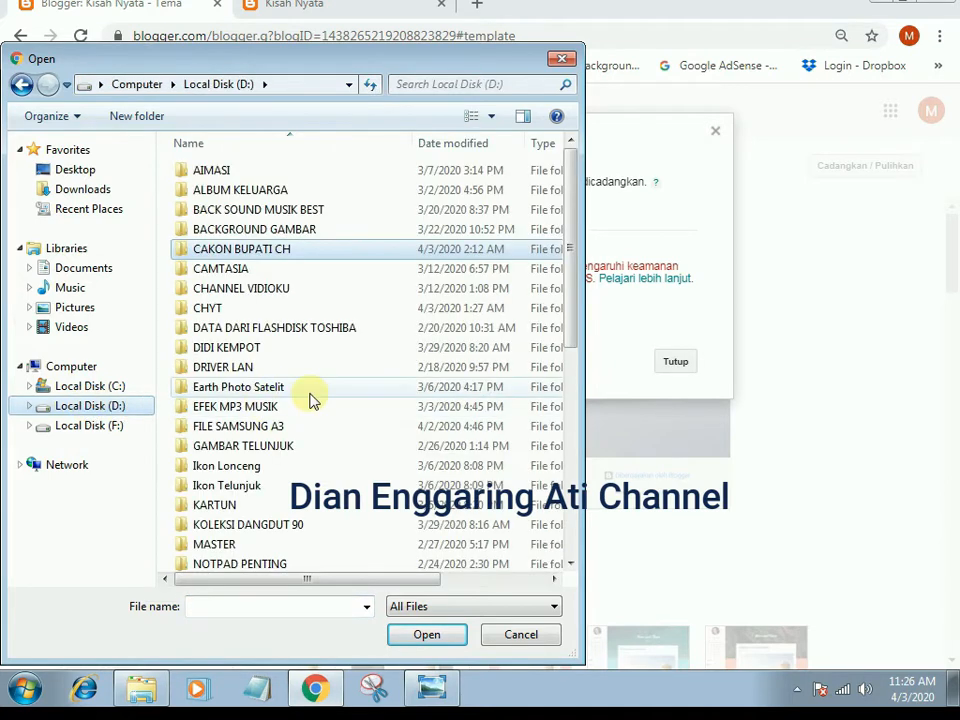
scroll(310, 398, "down", 10)
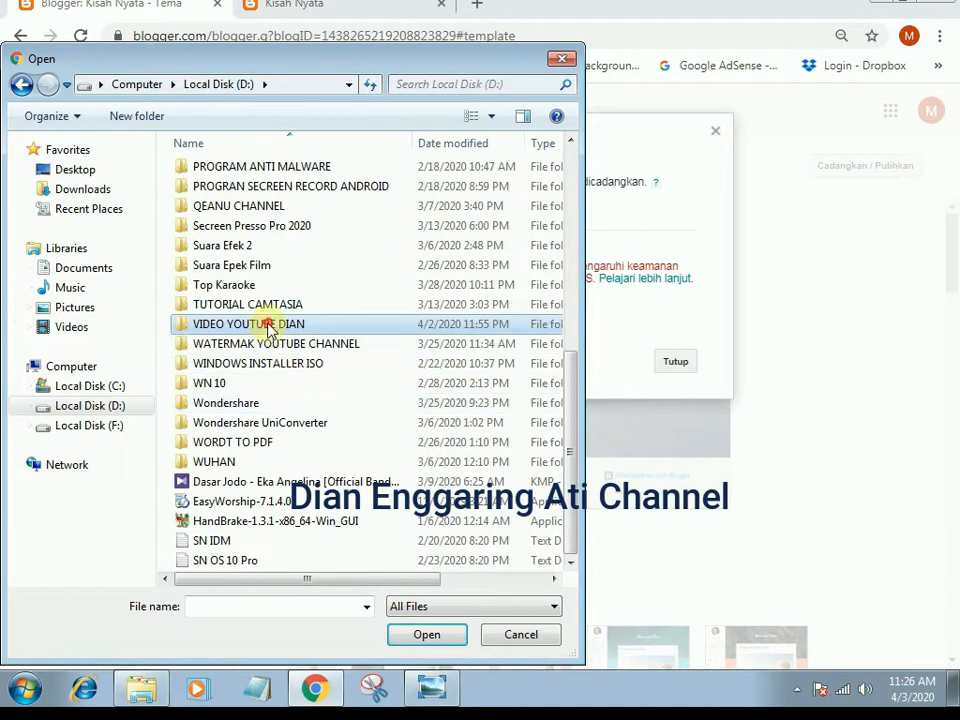
double_click(250, 325)
key("m")
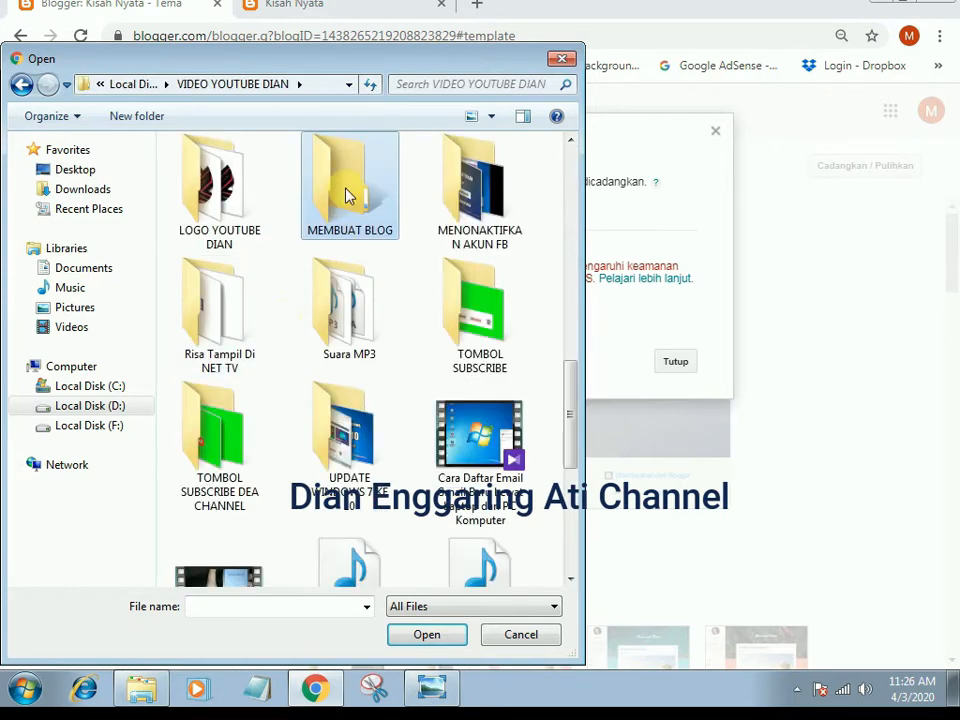
double_click(330, 228)
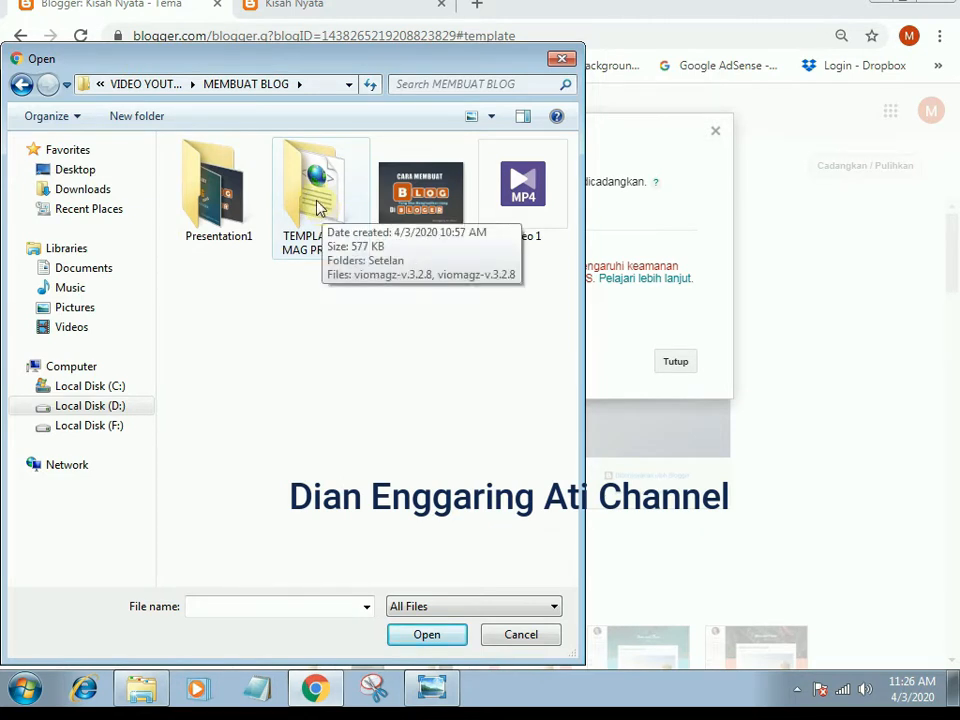
double_click(318, 208)
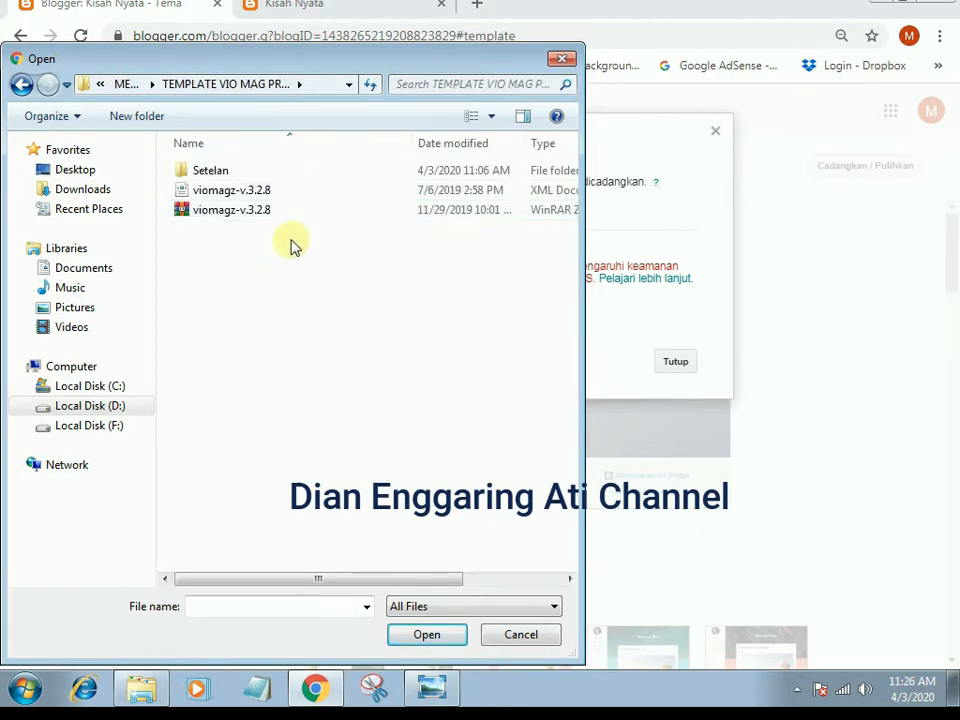
left_click(253, 190)
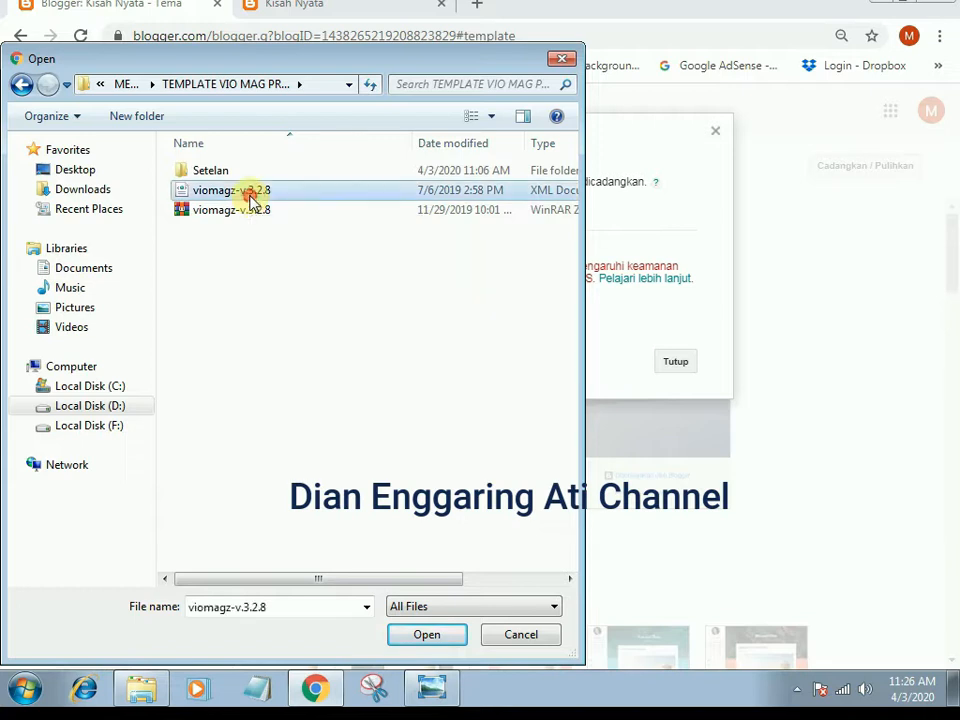
left_click(414, 635)
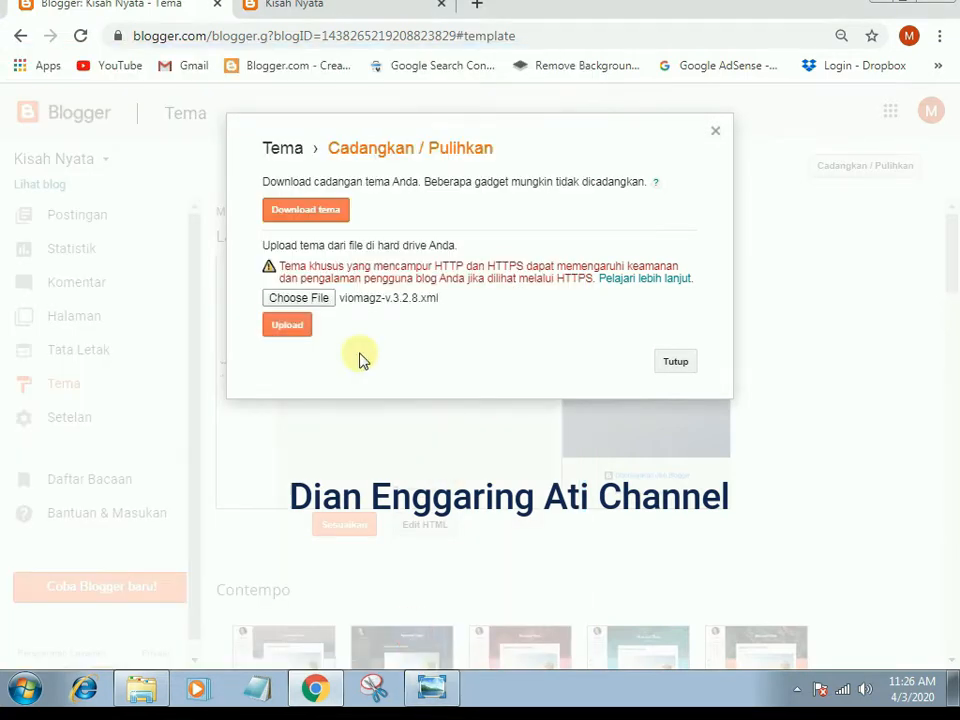
left_click(296, 332)
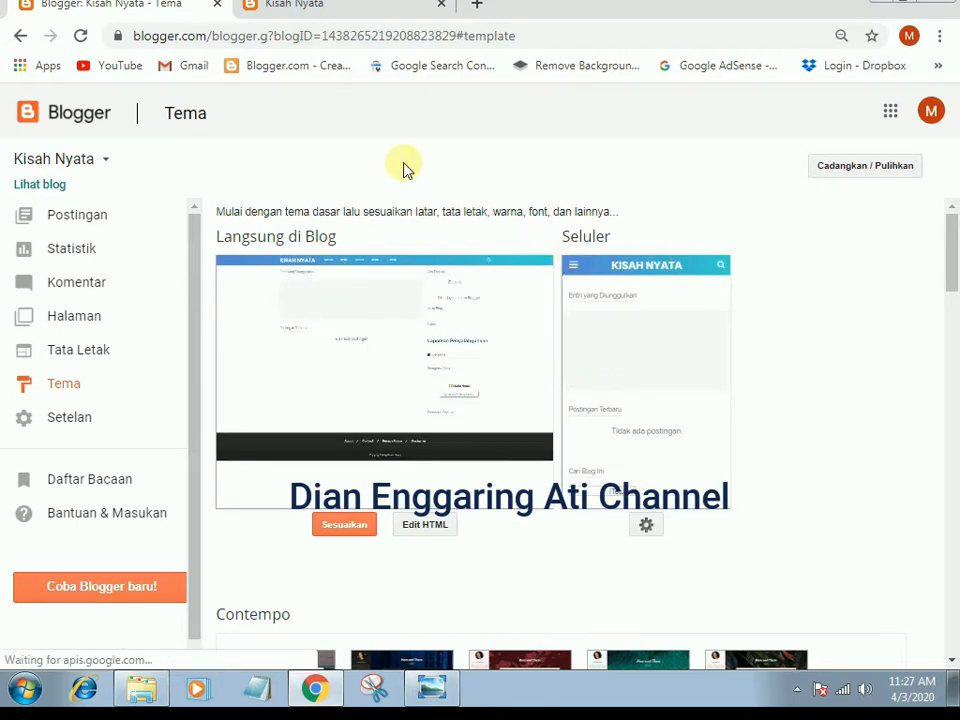
- Check how the live blog looks with the uploaded theme and return to the theme page
left_click(47, 193)
left_click(662, 5)
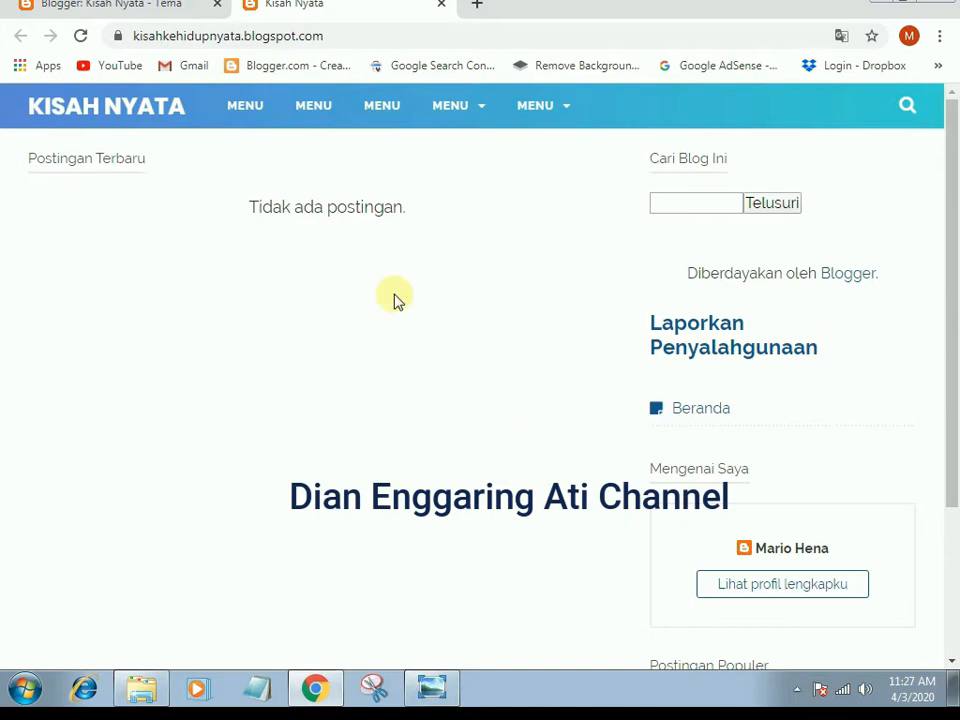
left_click(45, 4)
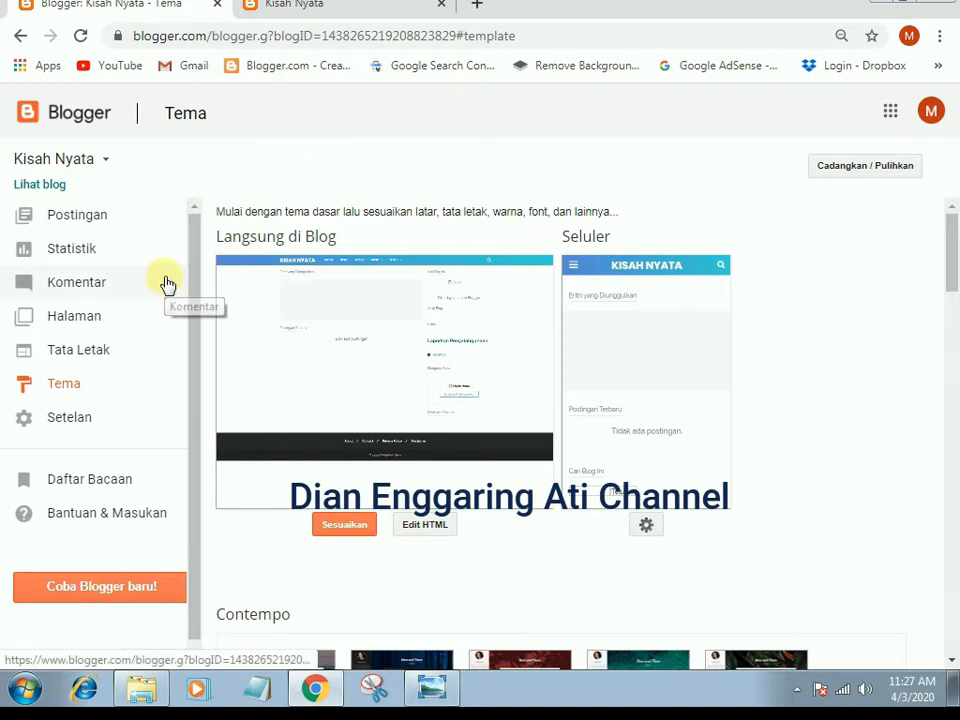
- Open the blog description in the basic settings and save it with the text left empty
left_click(81, 425)
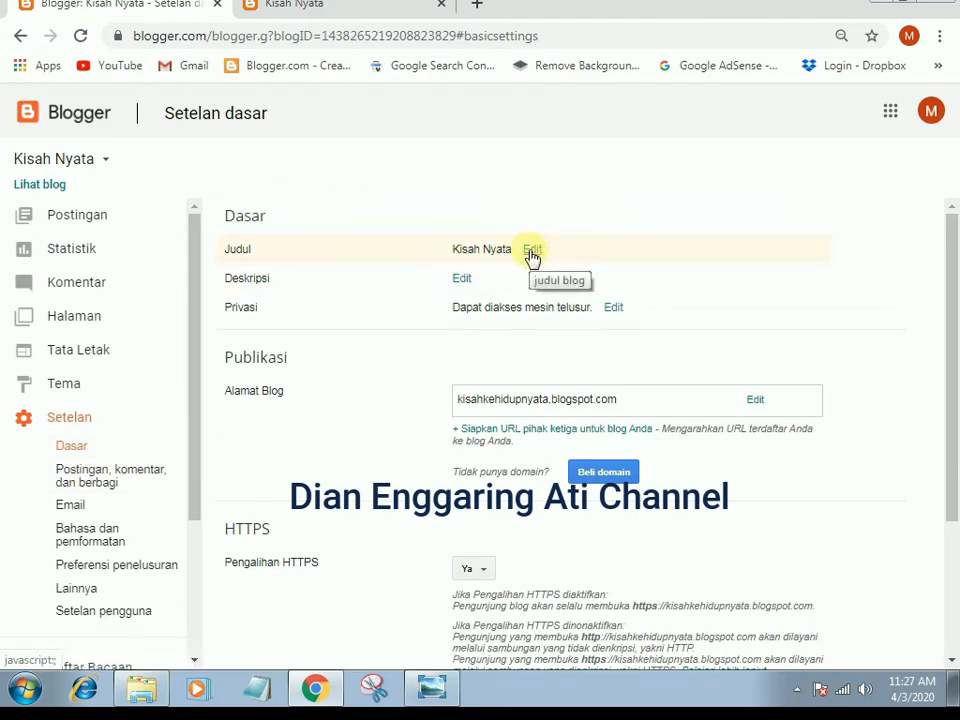
left_click(462, 282)
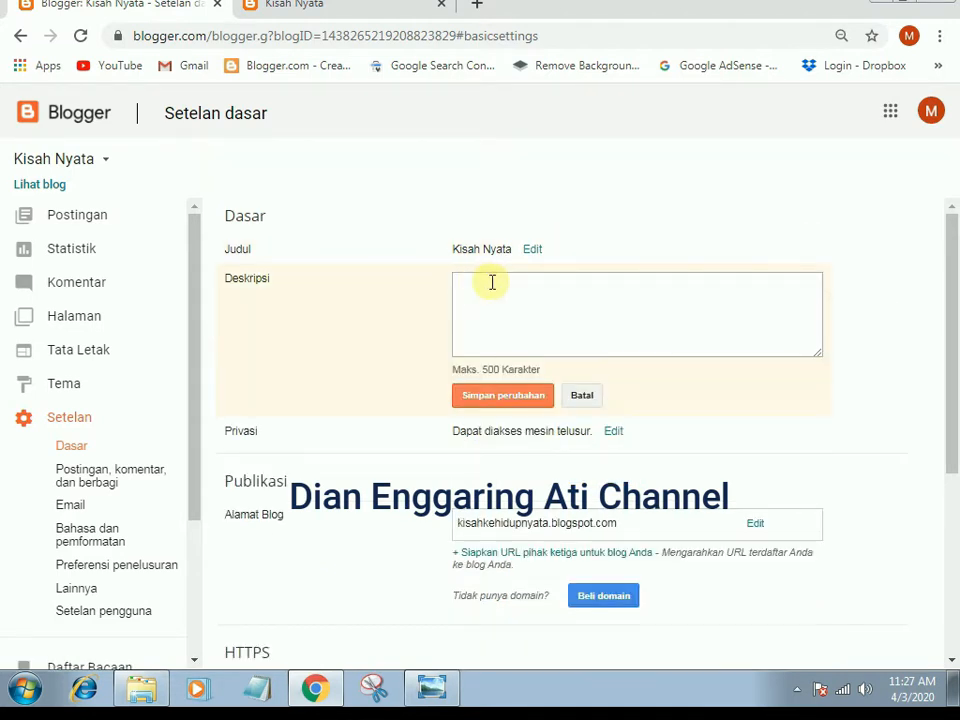
left_click(491, 282)
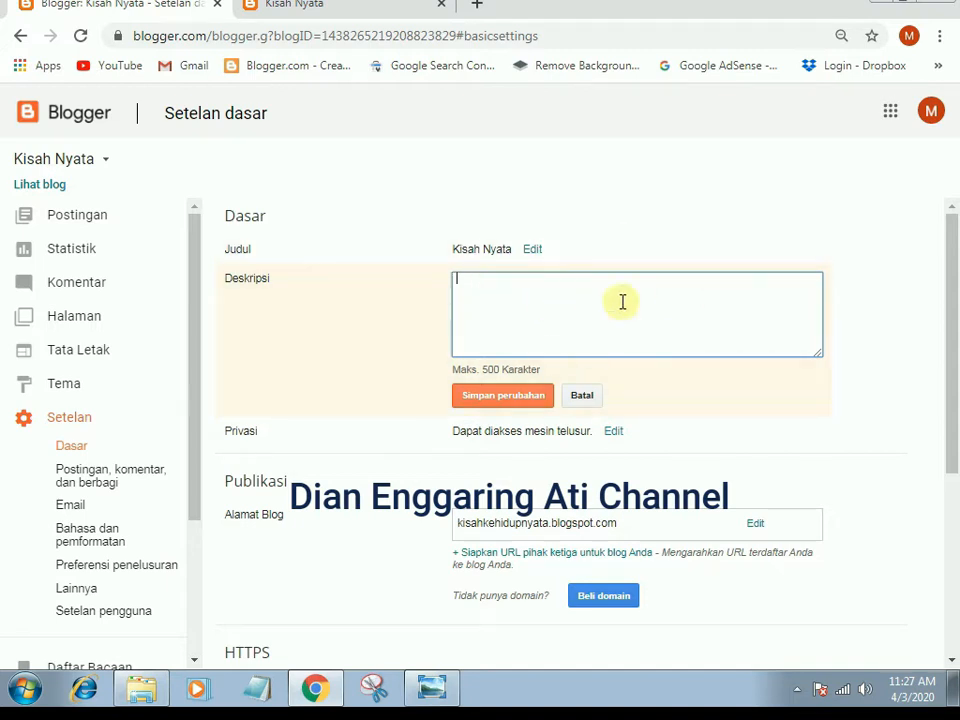
left_click(508, 399)
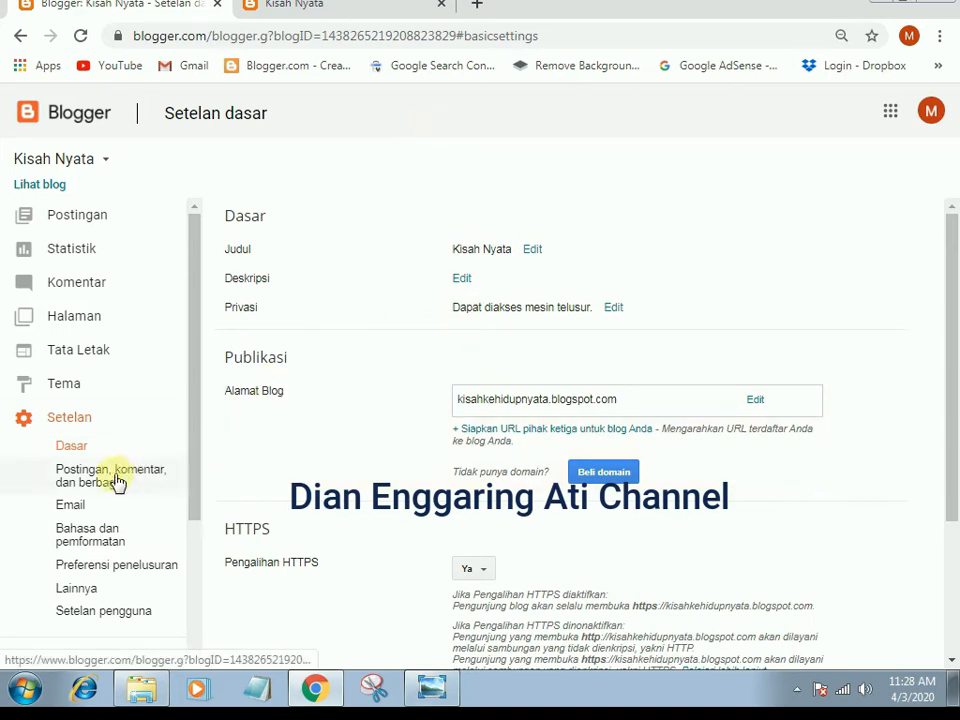
- Try limiting comments to blog members only with moderation set to Tidak pernah, and discard the unsaved post and comment settings
left_click(118, 481)
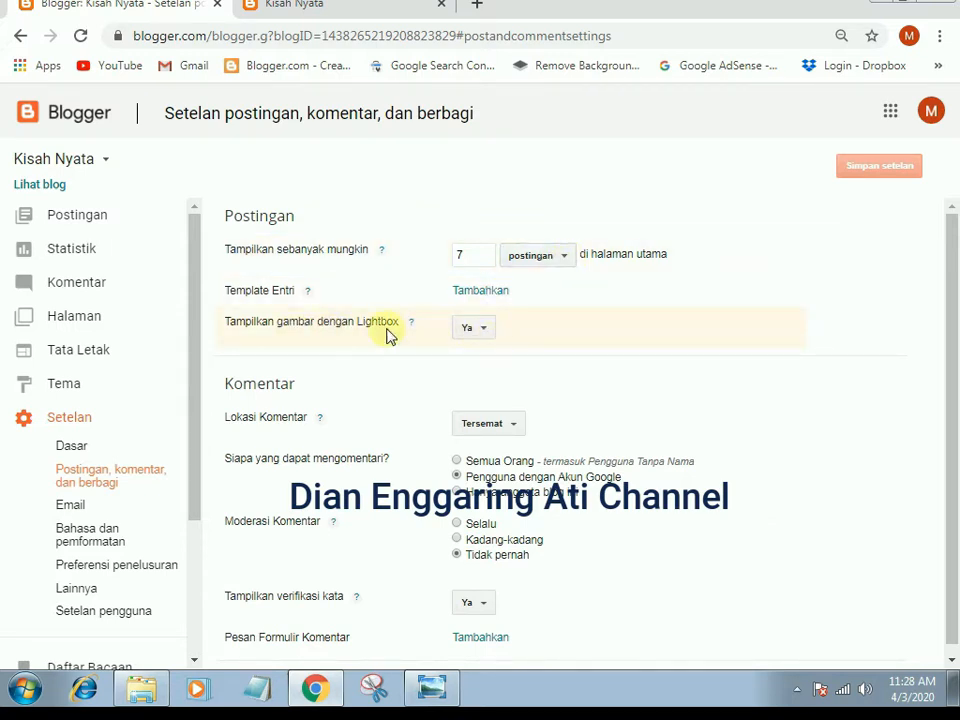
scroll(482, 340, "down", 1)
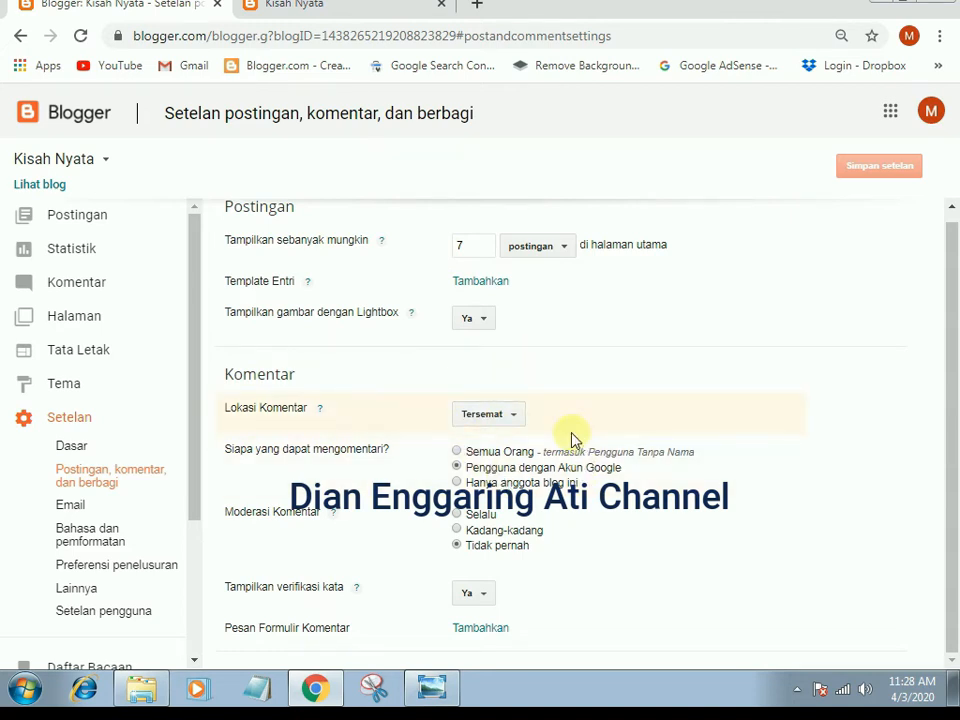
left_click(457, 515)
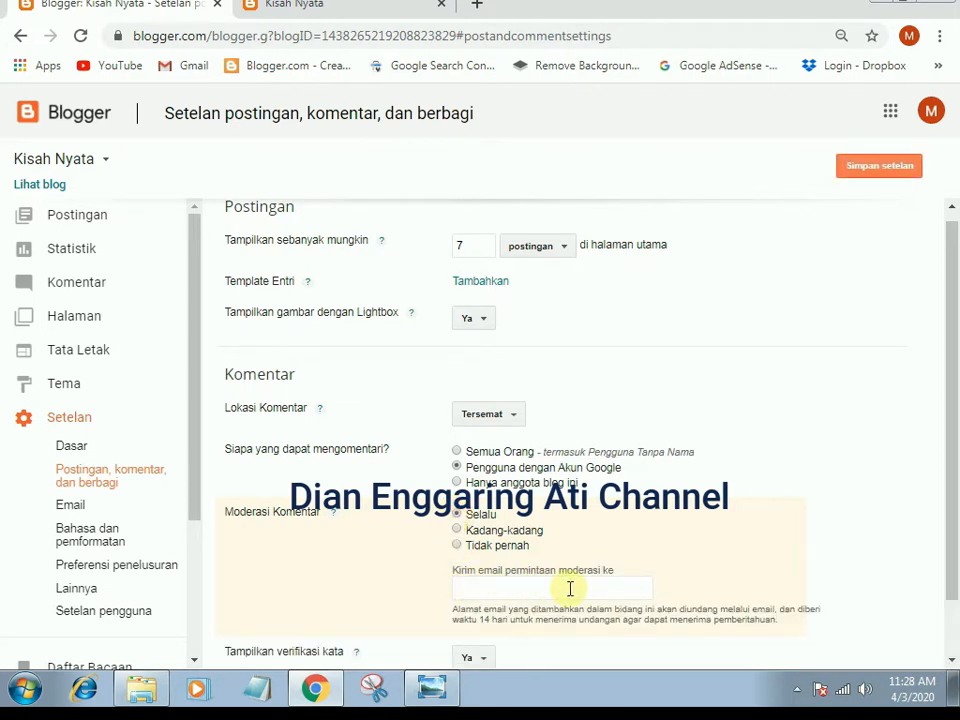
scroll(570, 589, "down", 1)
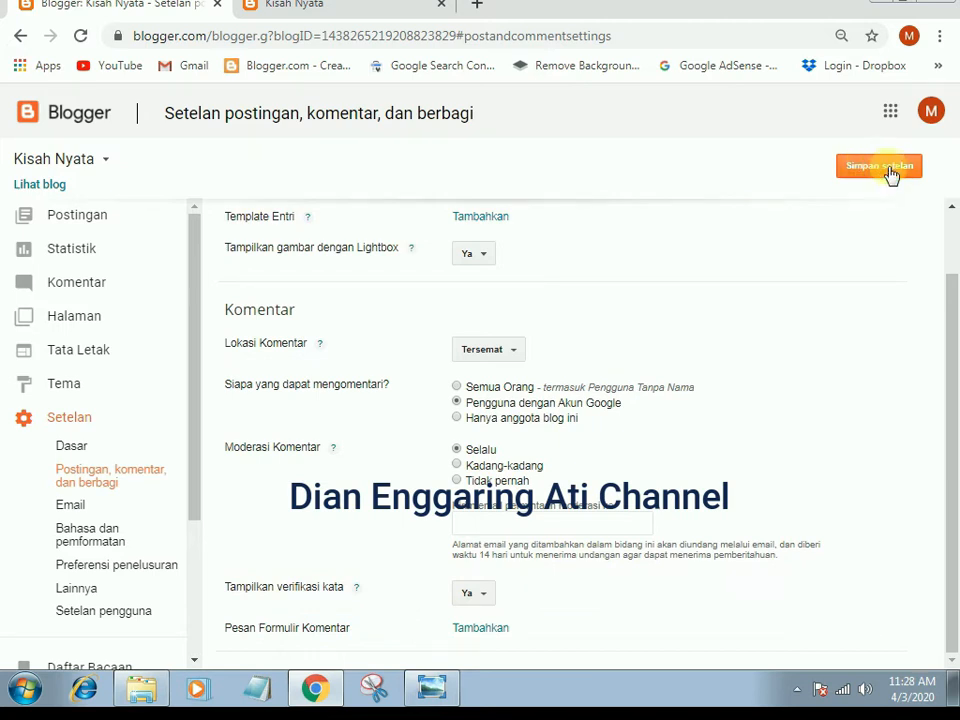
left_click(457, 419)
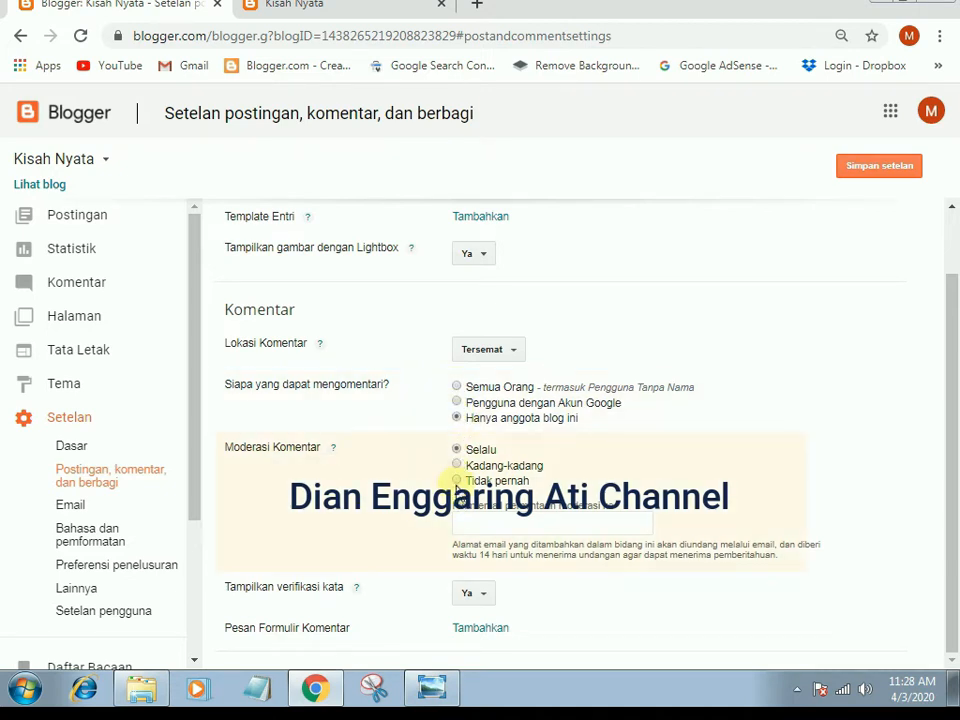
left_click(457, 481)
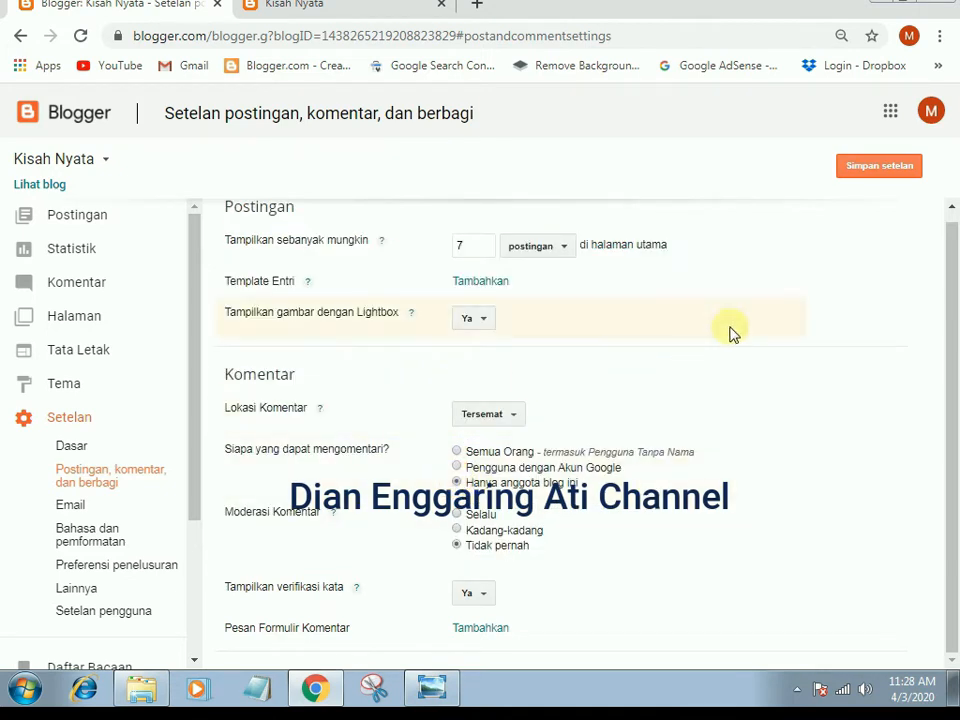
left_click(82, 537)
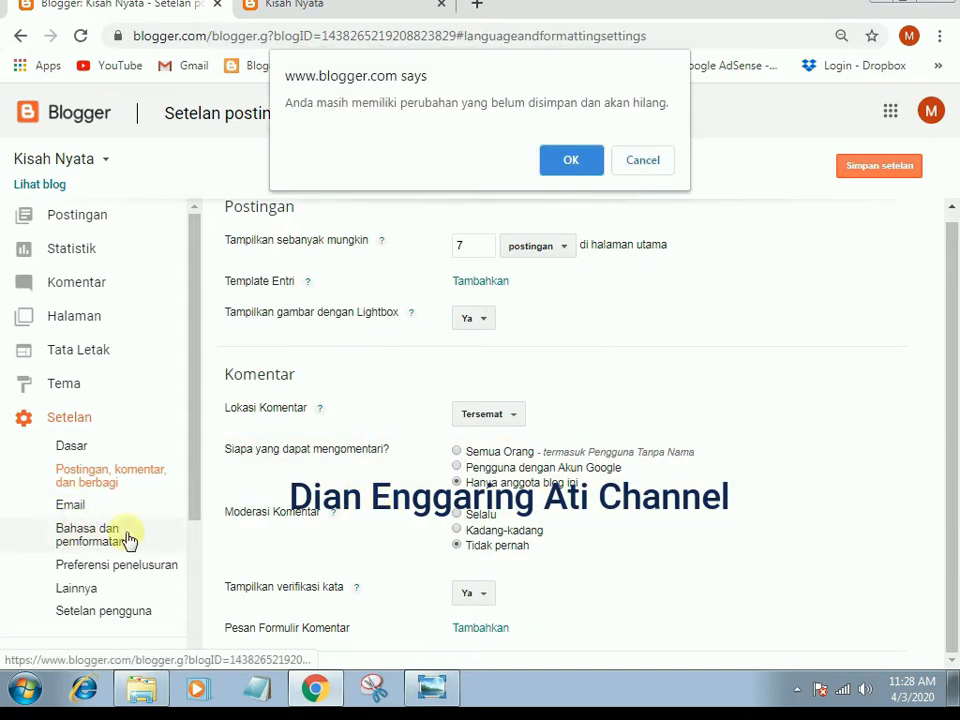
left_click(584, 172)
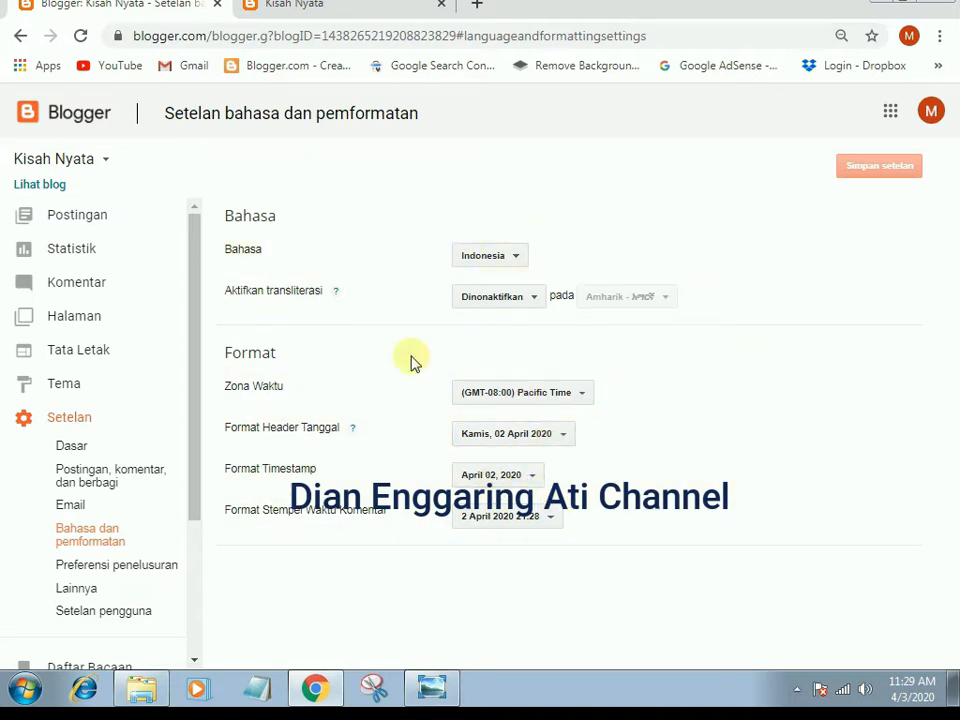
- Enable the meta tag search description in the search preferences and save it with the text left empty
left_click(112, 569)
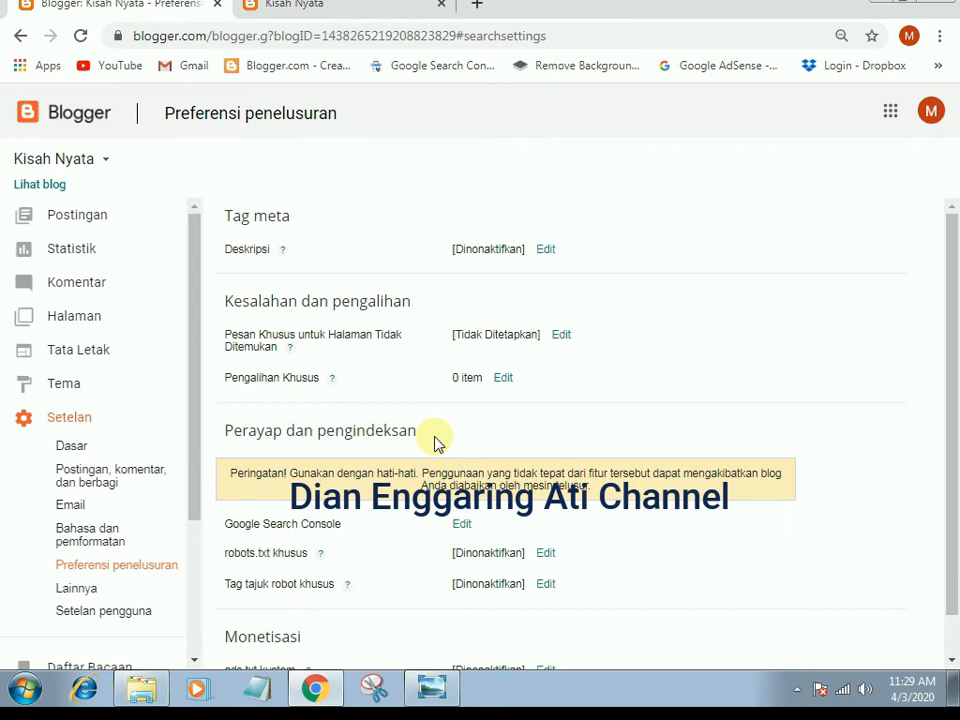
left_click(545, 251)
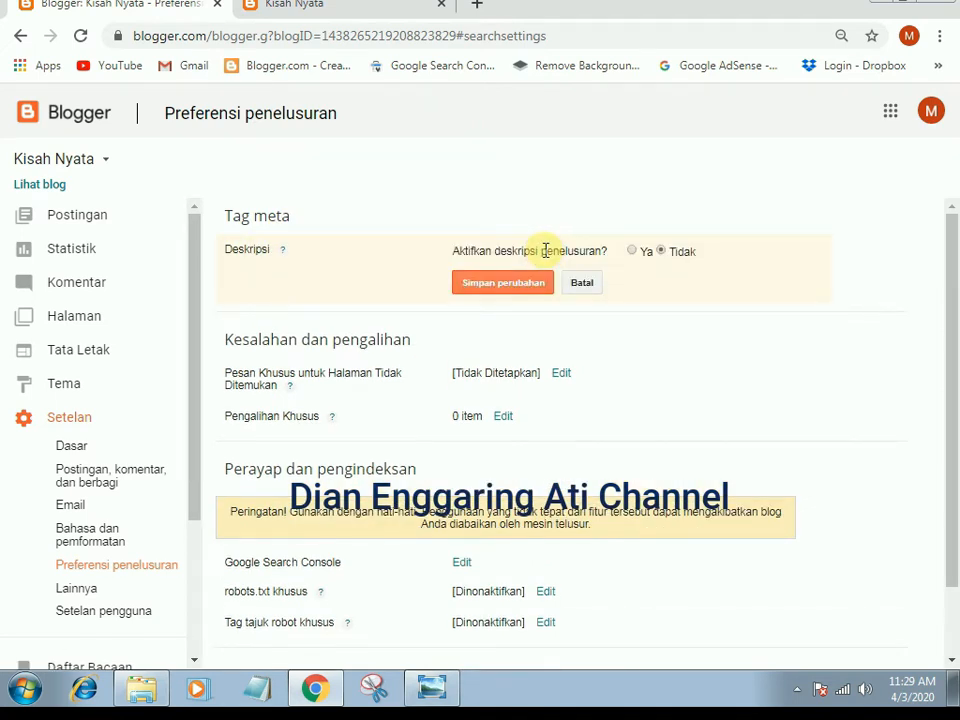
left_click(631, 251)
left_click(508, 298)
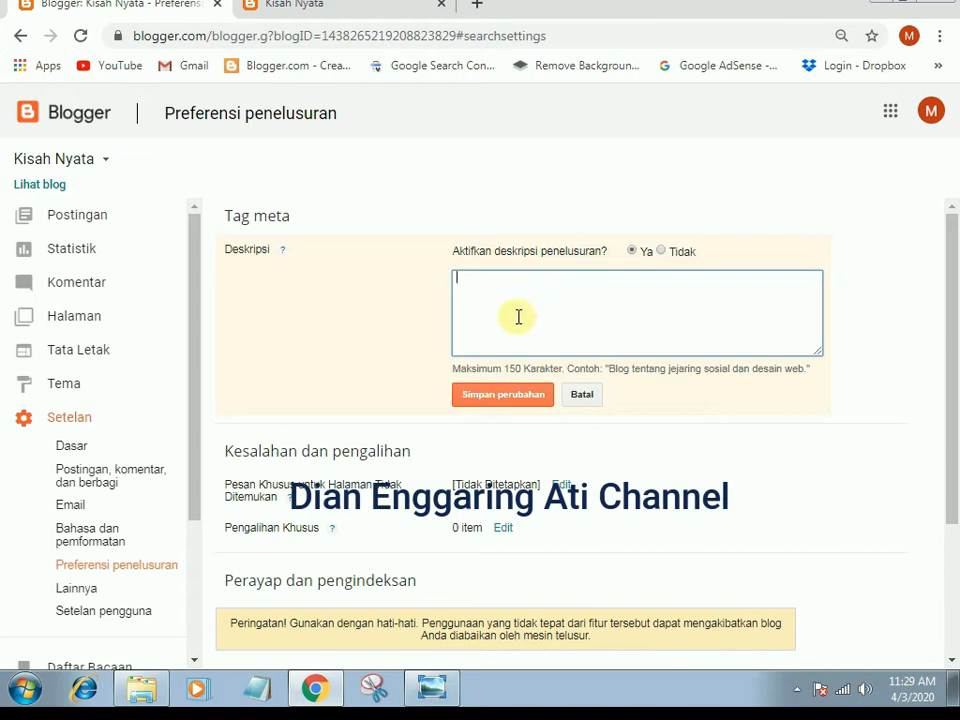
left_click(497, 396)
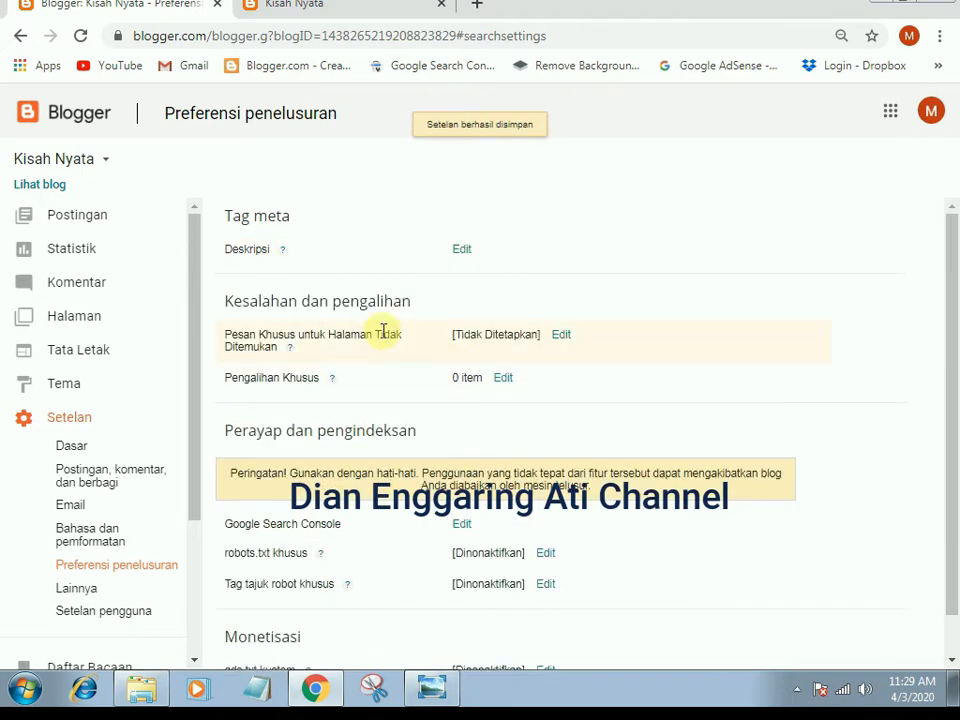
- Set Izinkan Feed Blog to Khusus with the blog post feed at Sampai Batas Postingan in the other settings, and save
left_click(84, 594)
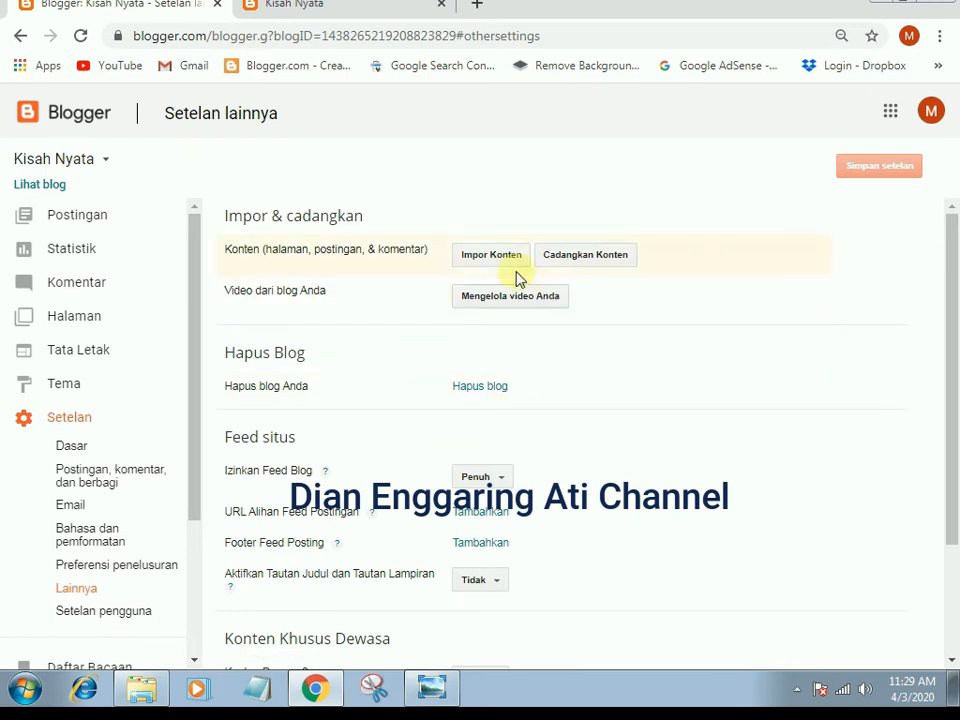
left_click(499, 481)
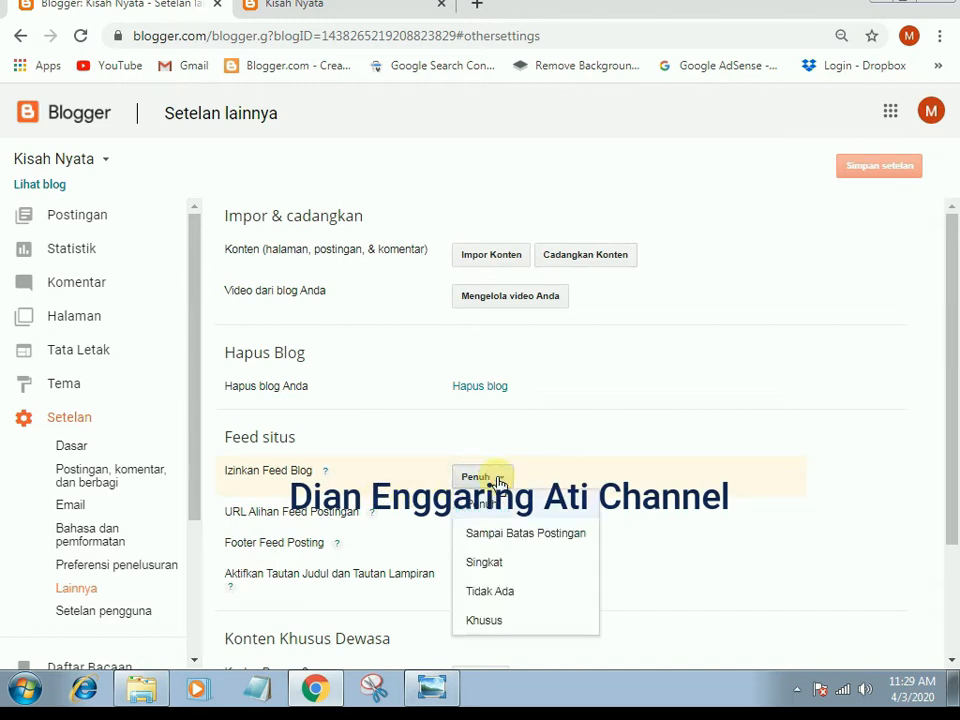
left_click(485, 621)
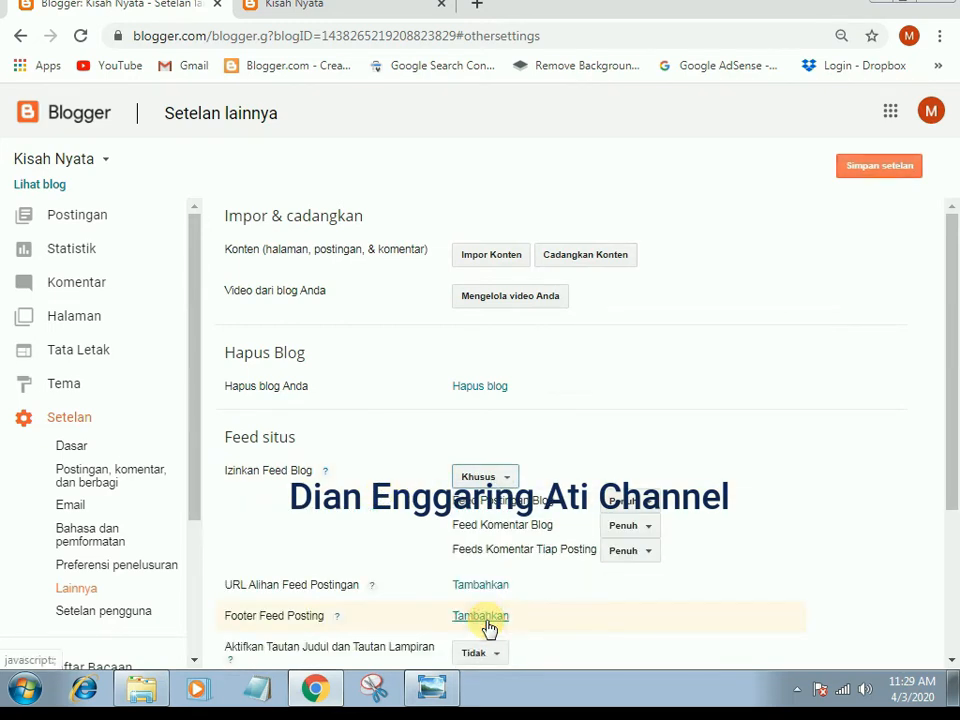
left_click(646, 507)
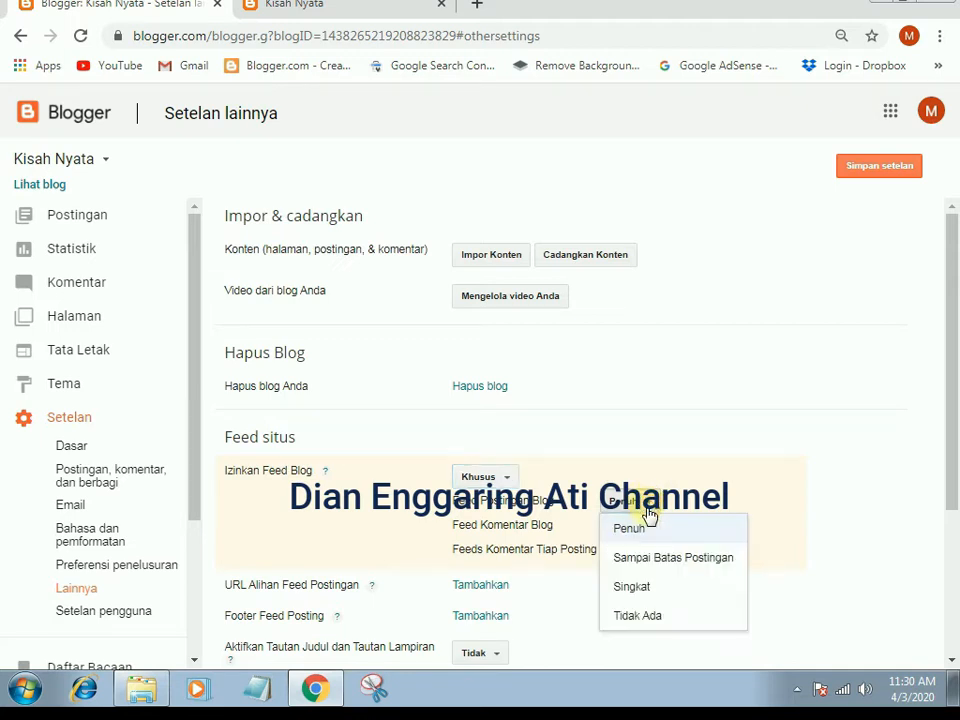
left_click(693, 566)
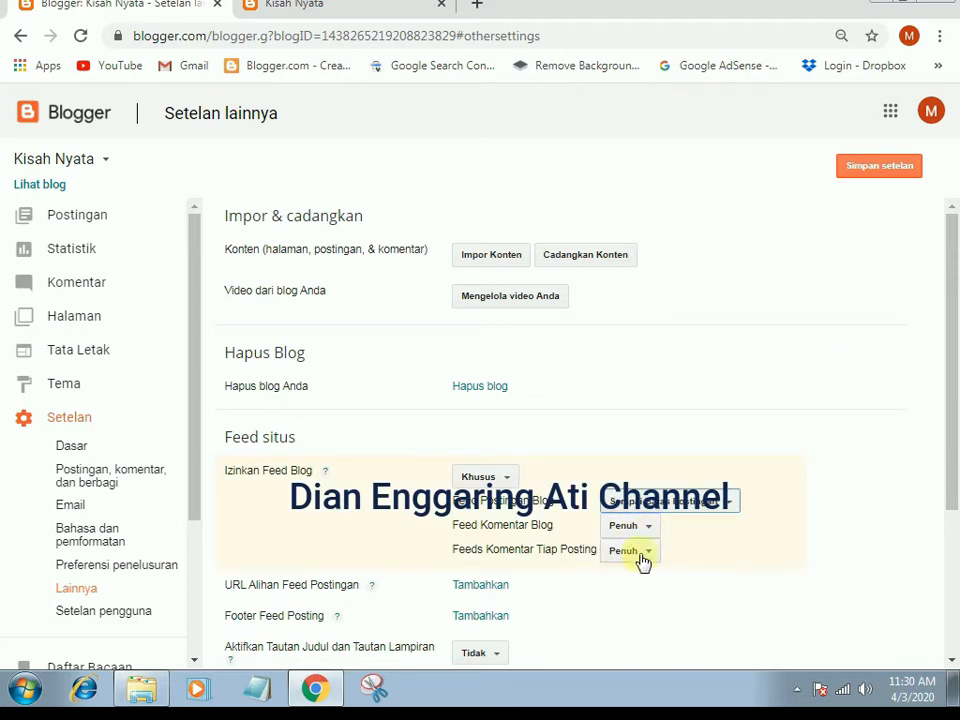
left_click(875, 166)
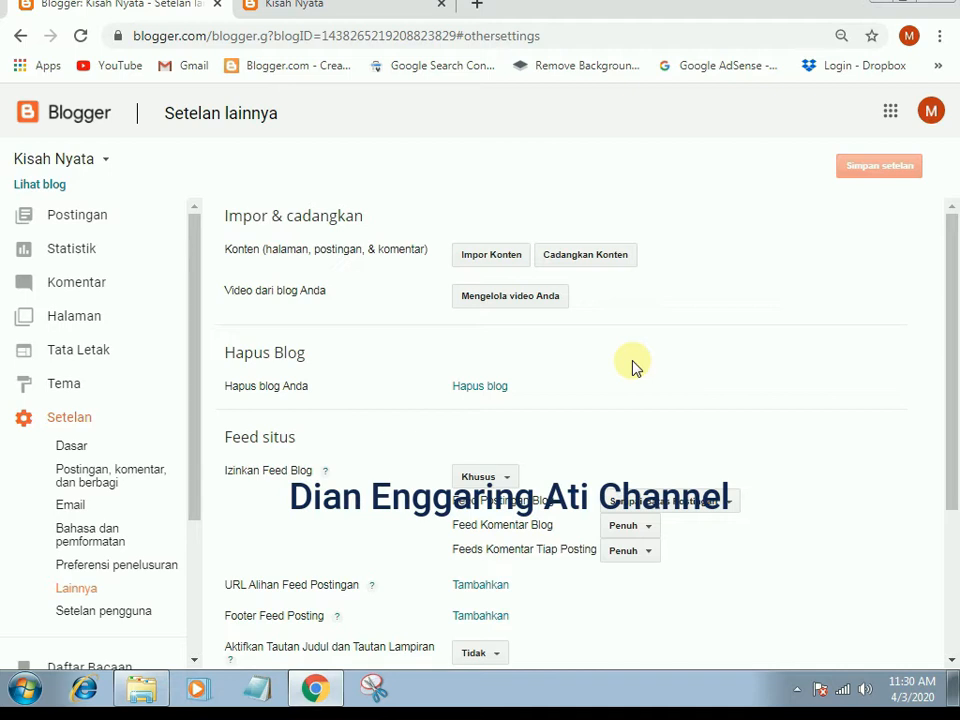
- Review the remaining other settings and the user settings, and check the navigation menus and submenus on the live blog
scroll(386, 420, "down", 3)
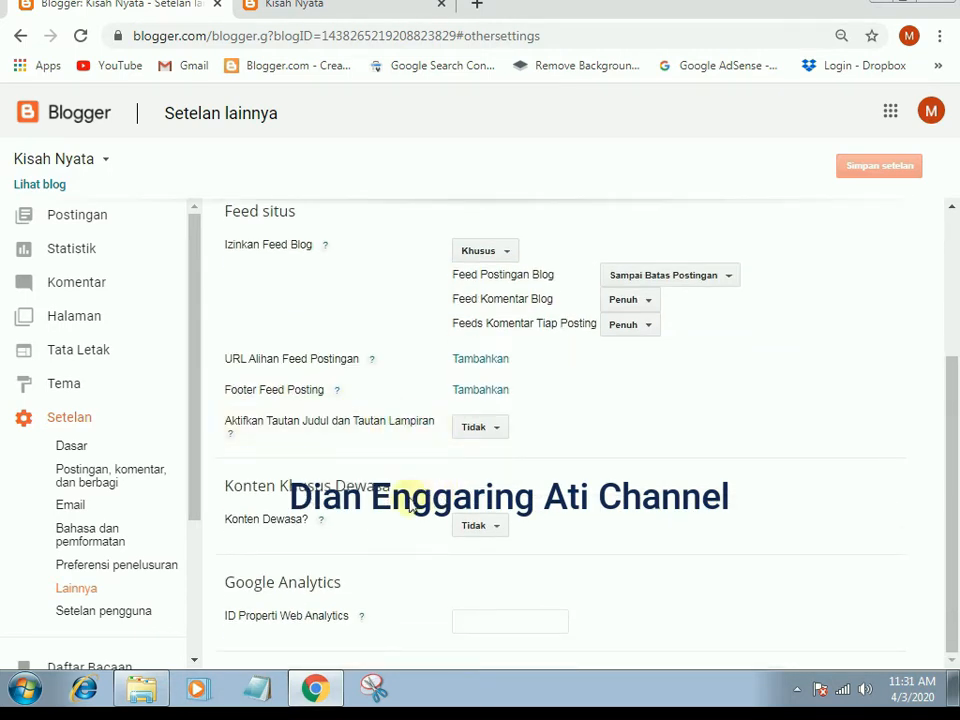
left_click(122, 619)
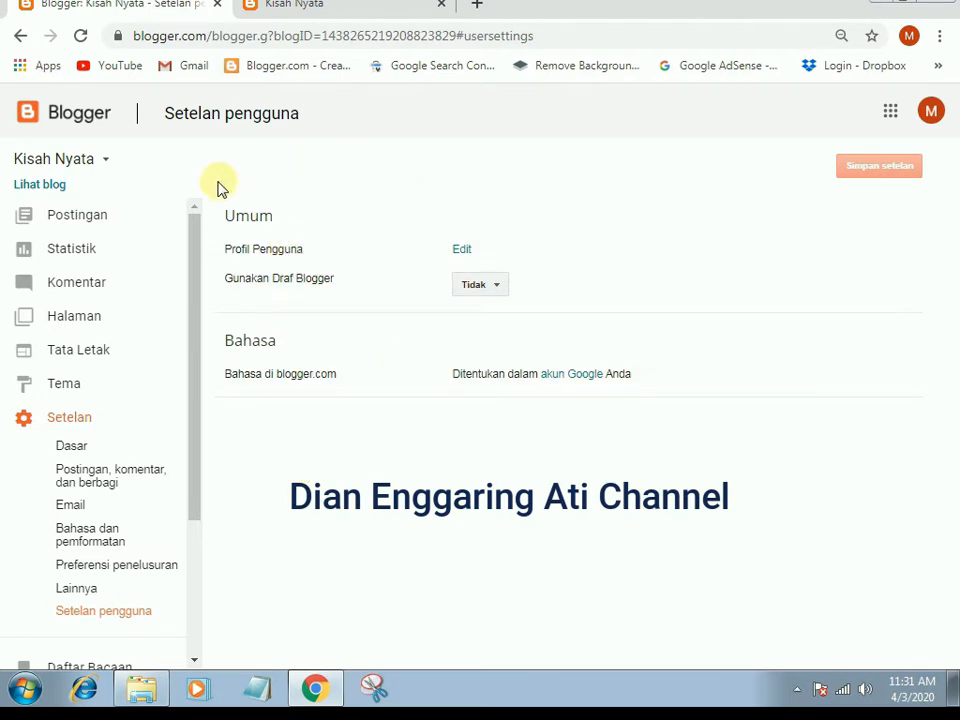
left_click(300, 4)
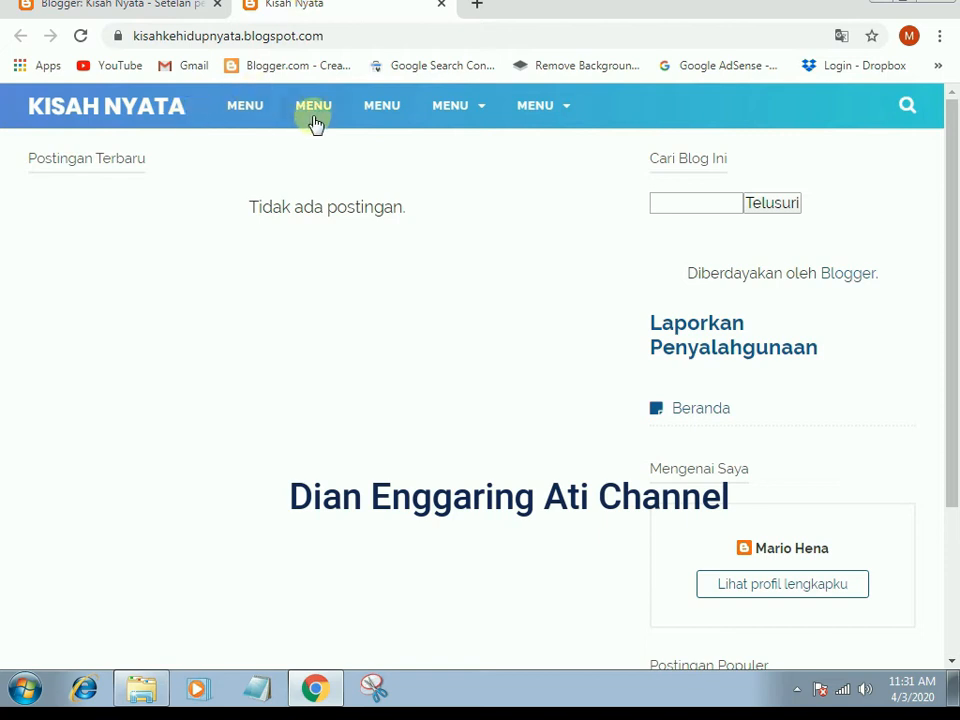
mouse_move(493, 117)
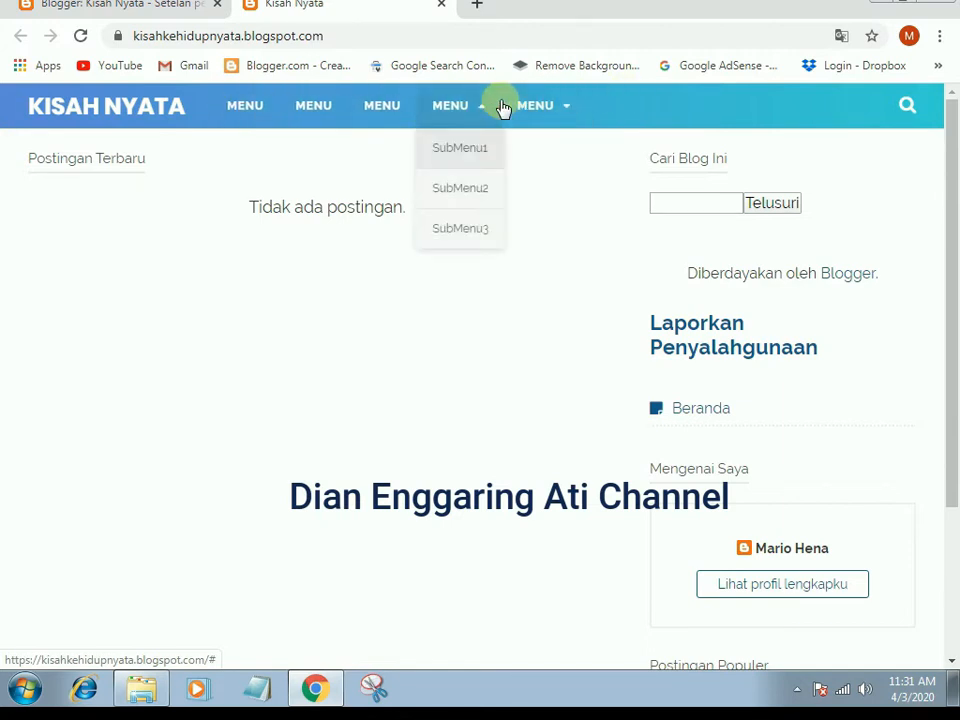
left_click(128, 9)
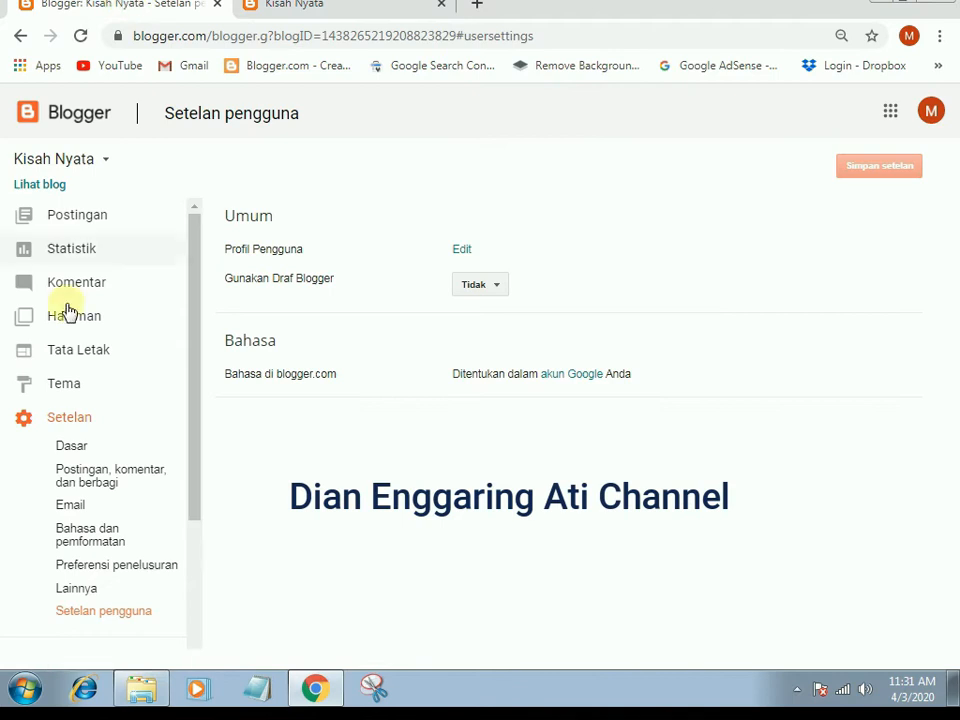
- Open the theme's HTML for editing and search the code for MENU
left_click(57, 385)
left_click(428, 535)
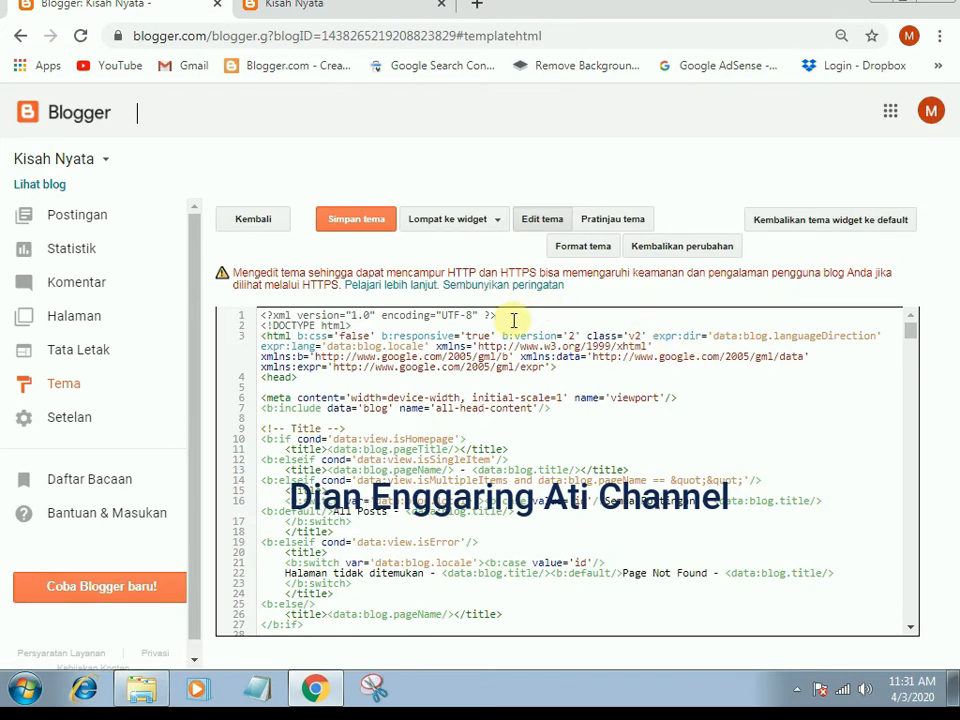
key("ctrl+f")
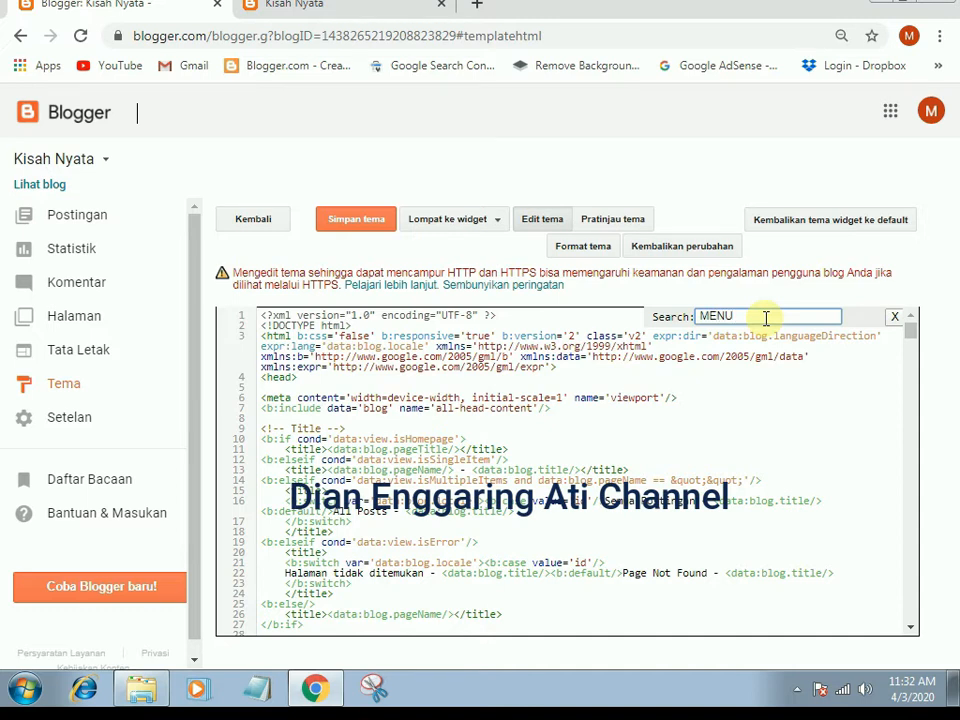
type("MENU")
key("Return")
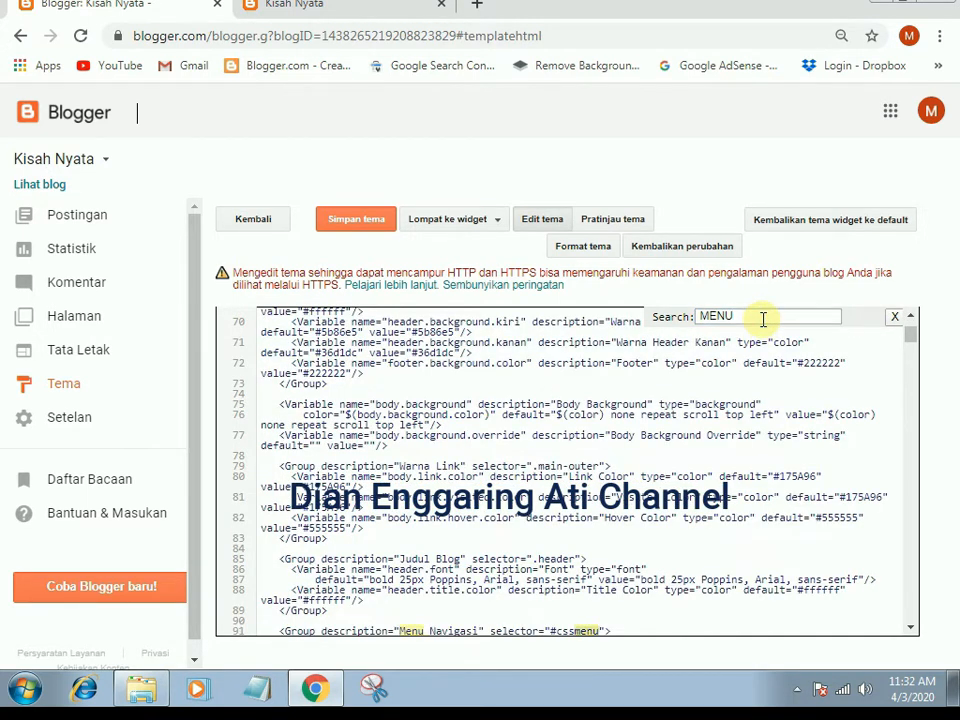
key("Return")
key("Return")
key("Return")
key("Return")
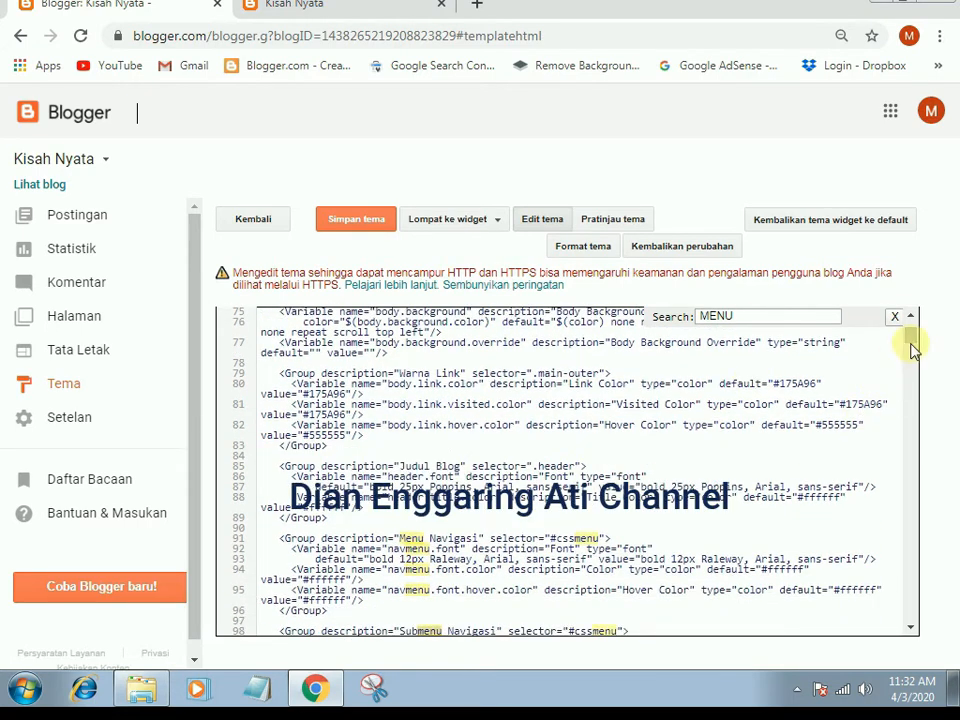
- Locate the "menu navigasi header start" block in the theme code and compare its entries with the live blog's menu bar
left_click_drag(911, 345, 944, 495)
left_click(911, 627)
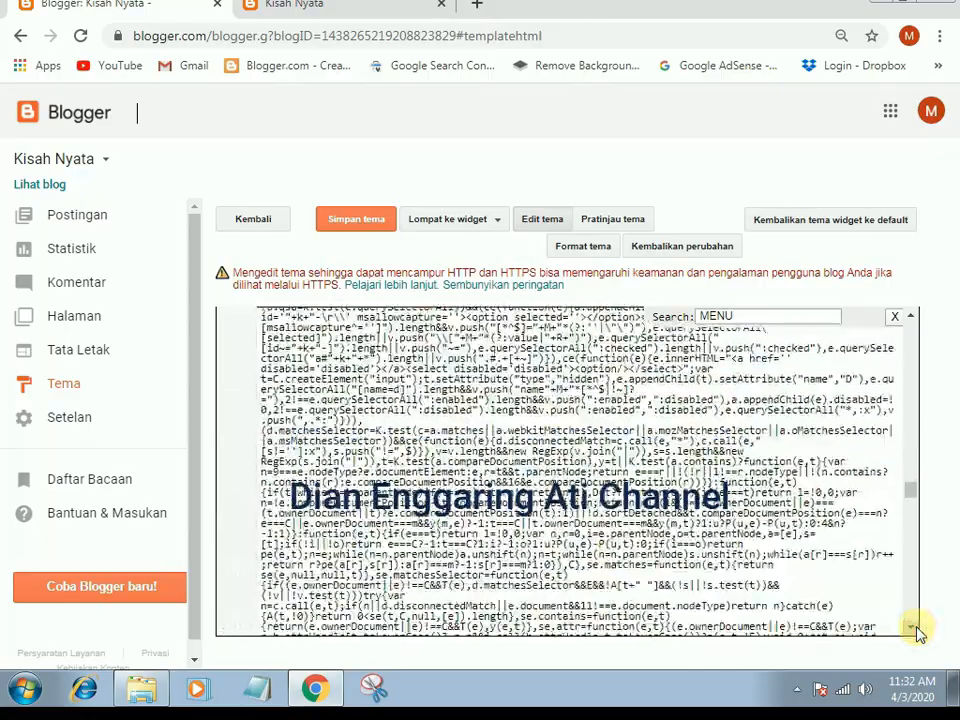
left_click_drag(913, 491, 930, 556)
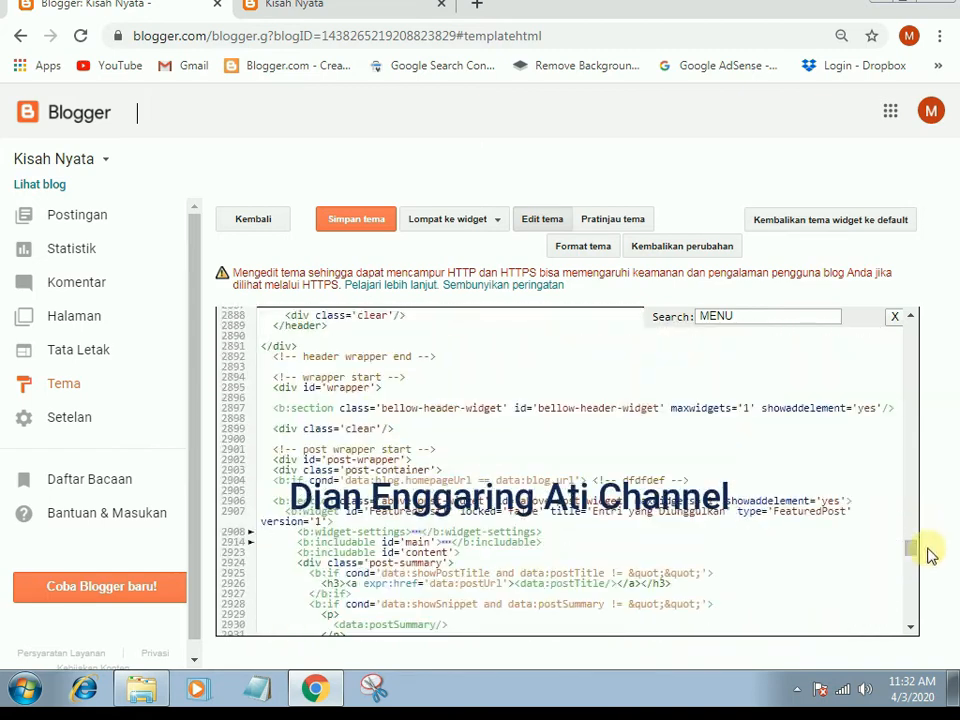
left_click(911, 316)
left_click_drag(913, 320, 913, 318)
left_click(912, 317)
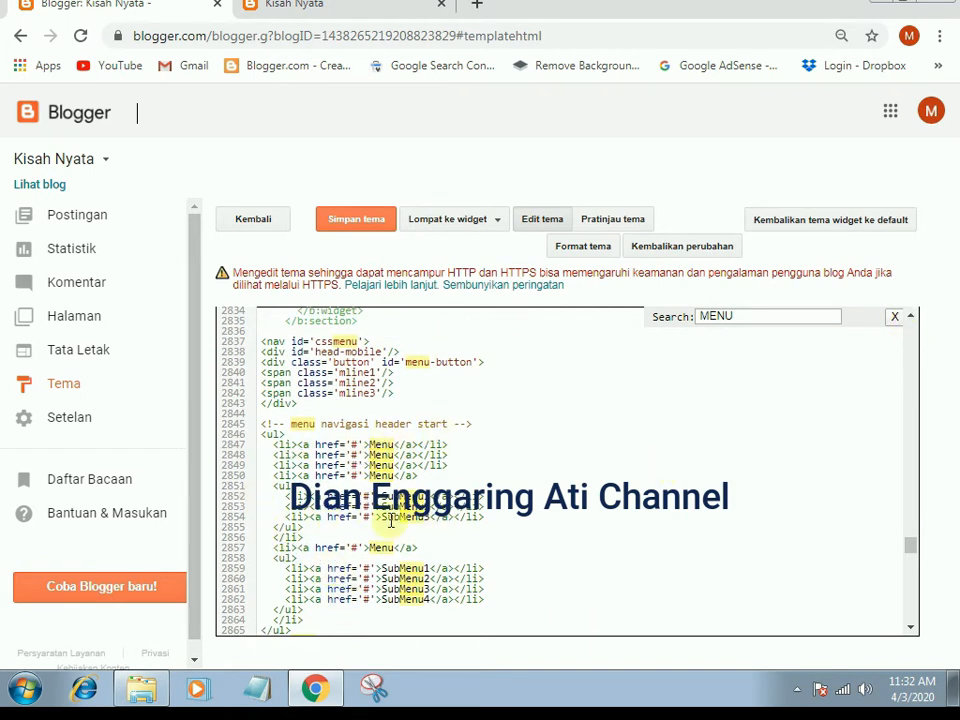
left_click(290, 5)
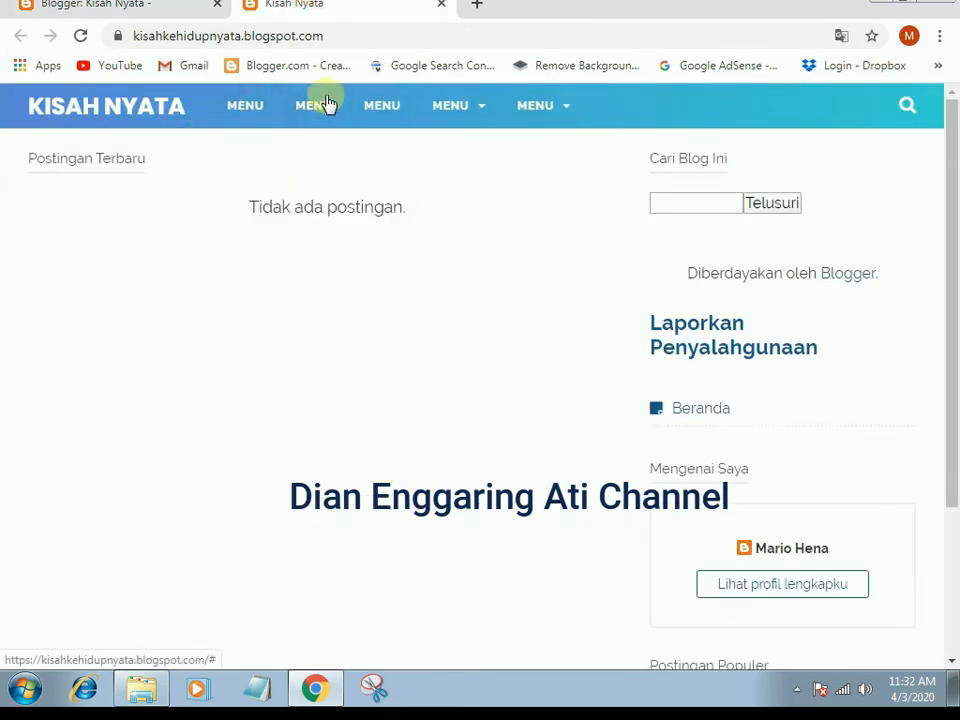
- Rename the first two header menu entries in the theme code to Kisah Hidup and Kisah Nyata, and save the theme
left_click(172, 4)
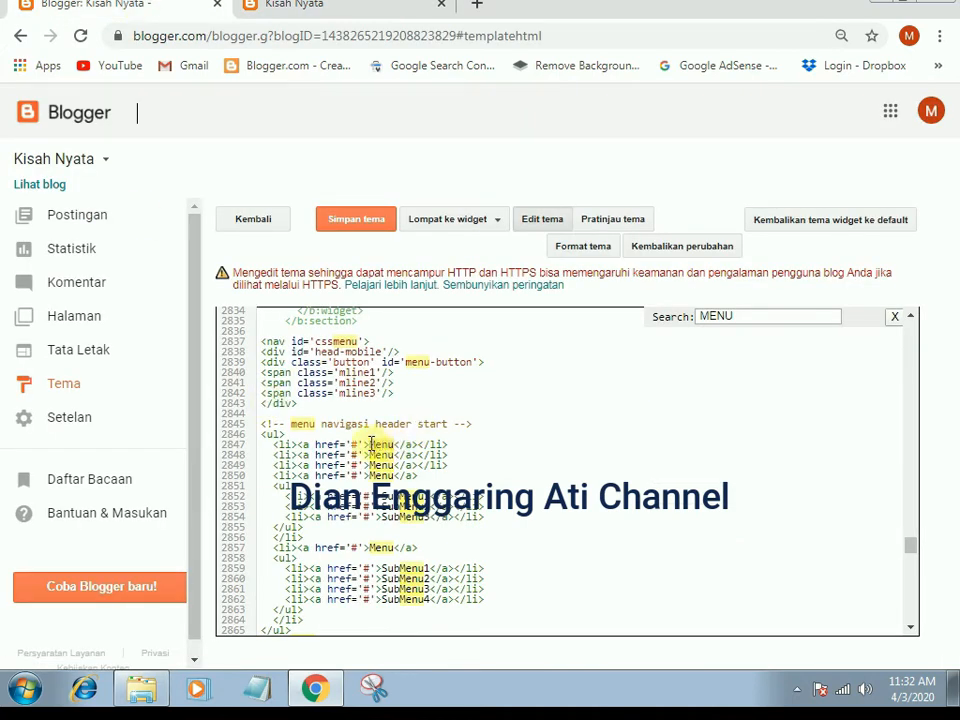
left_click(396, 446)
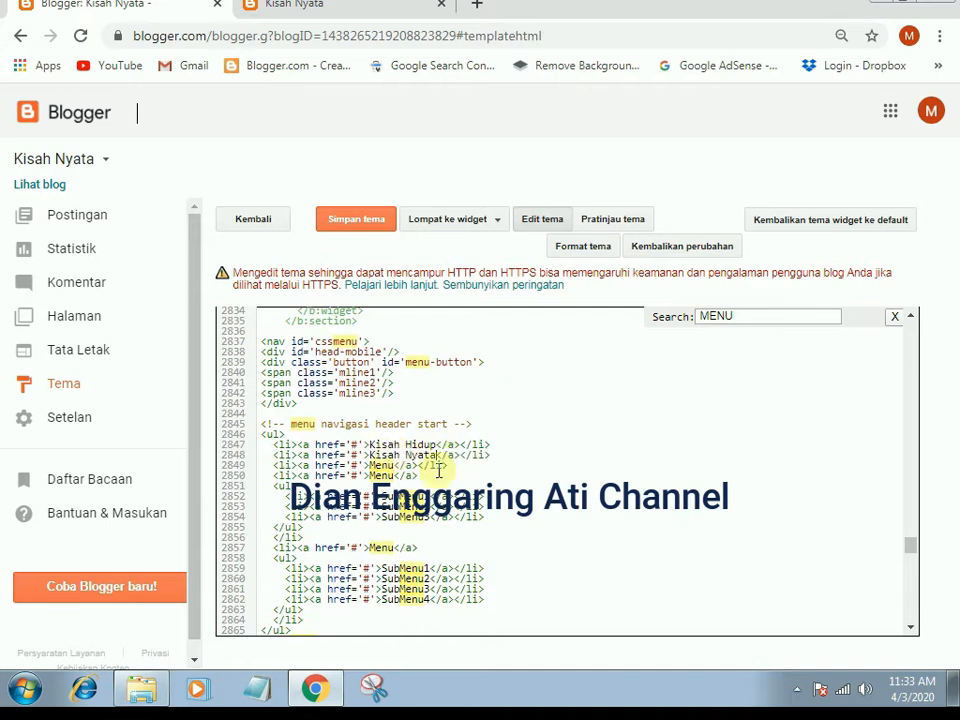
left_click(437, 455)
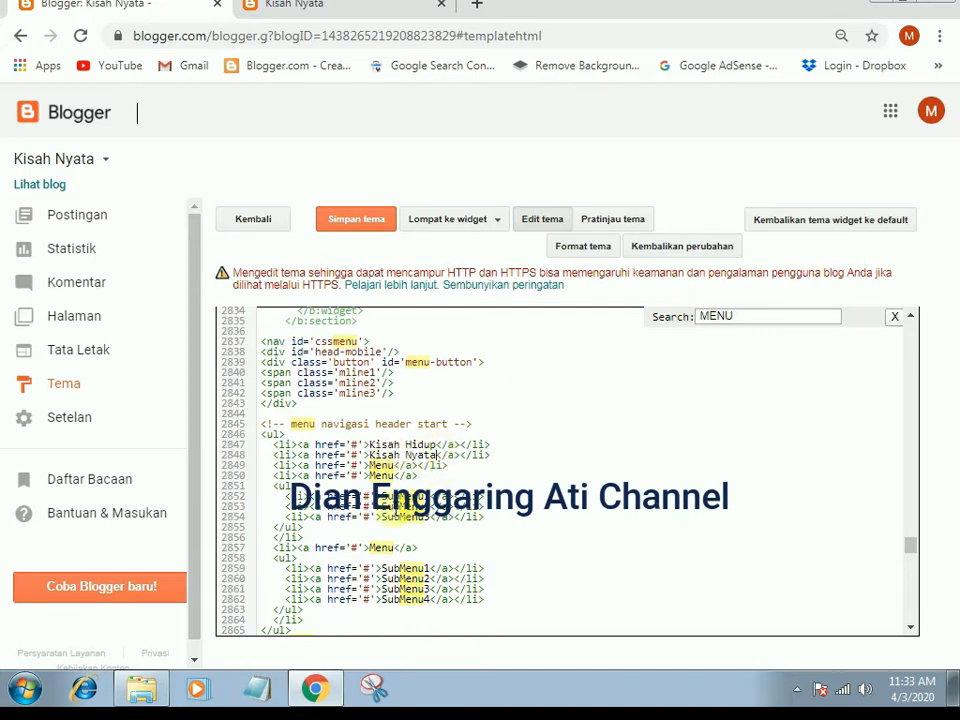
scroll(403, 549, "down", 3)
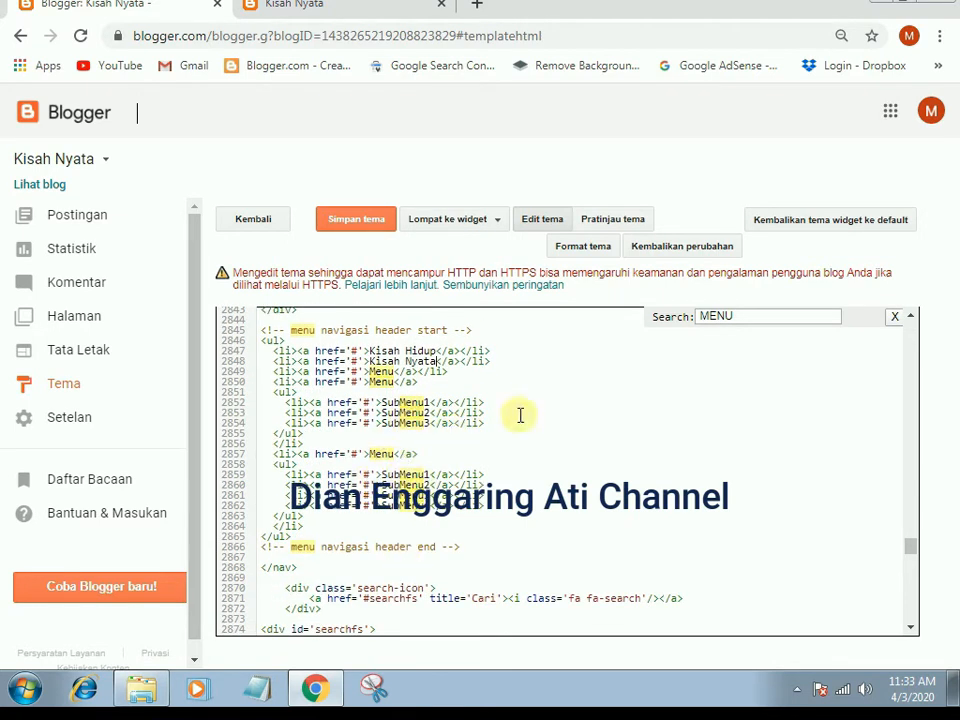
left_click(350, 223)
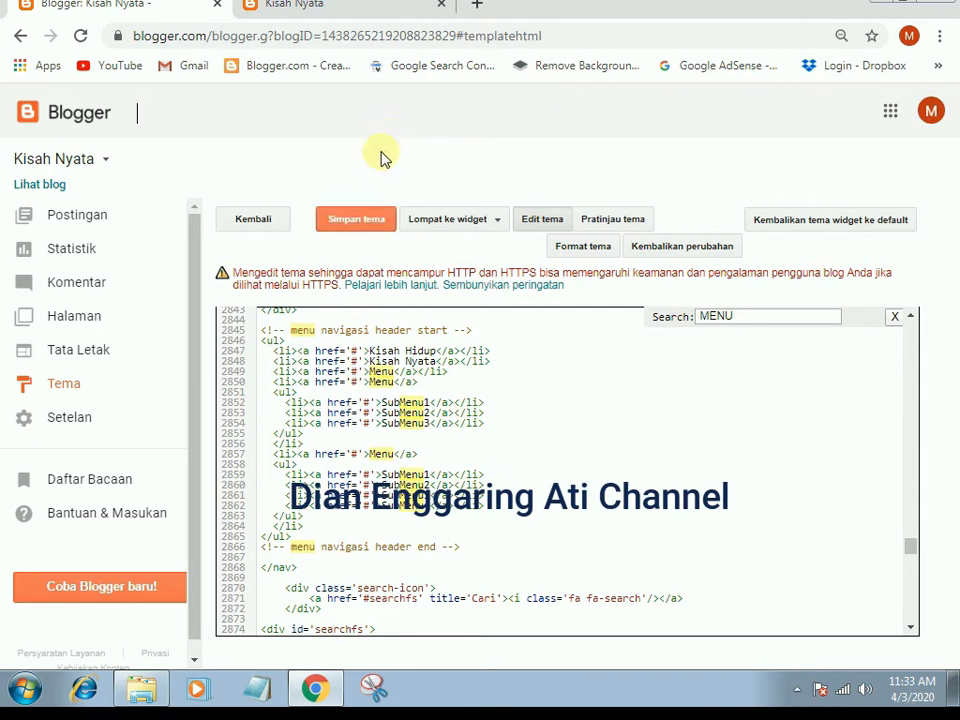
- Reload the live blog and check its header menu, sidebar and footer
left_click(328, 4)
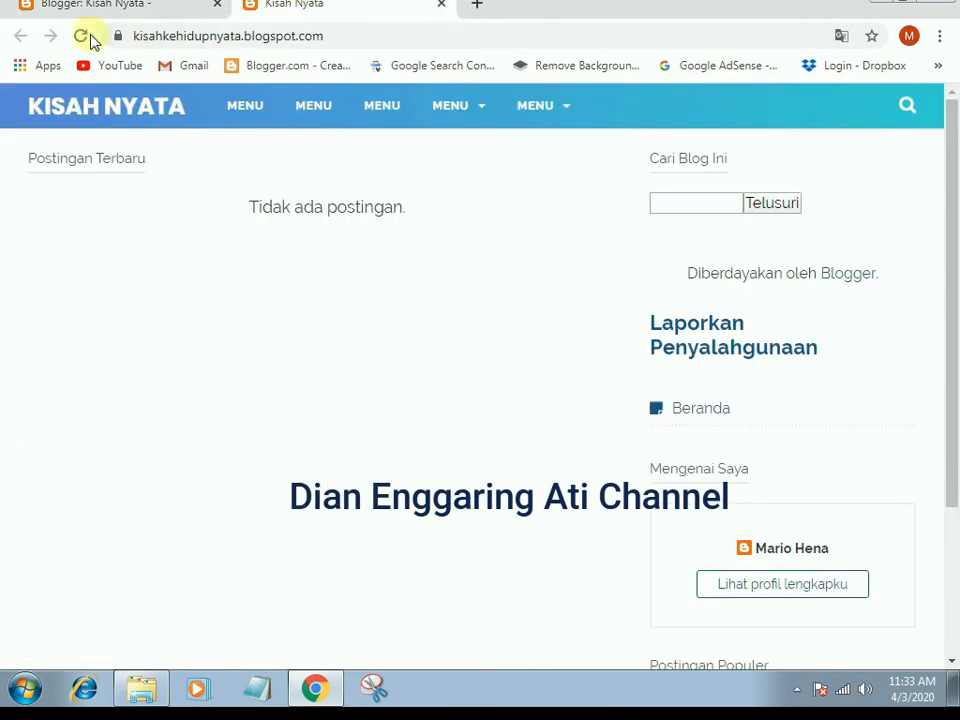
left_click(80, 35)
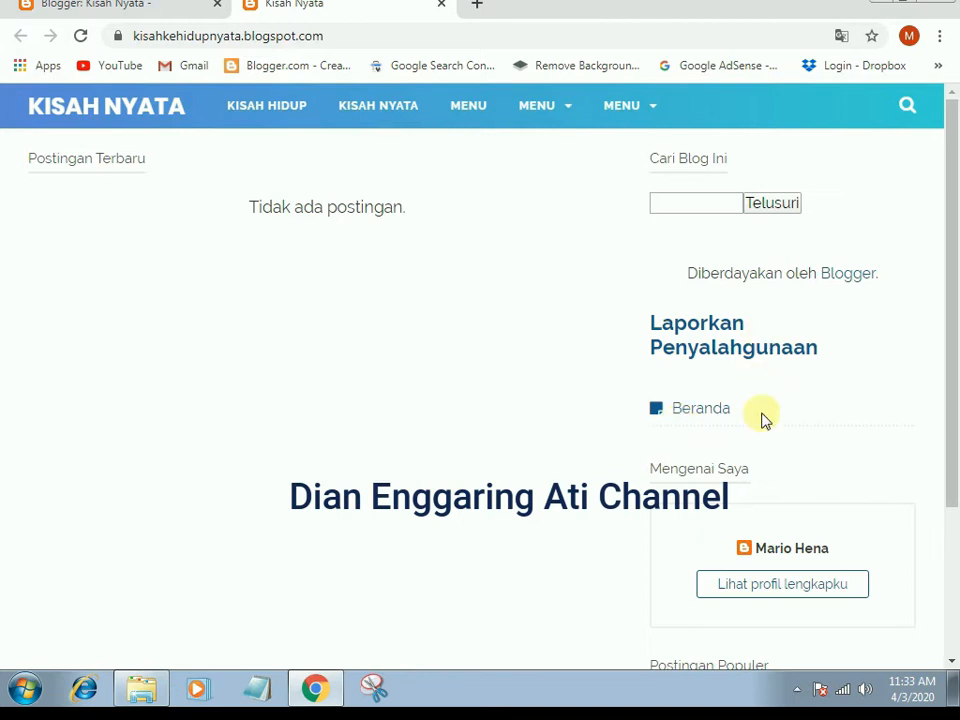
scroll(746, 499, "down", 3)
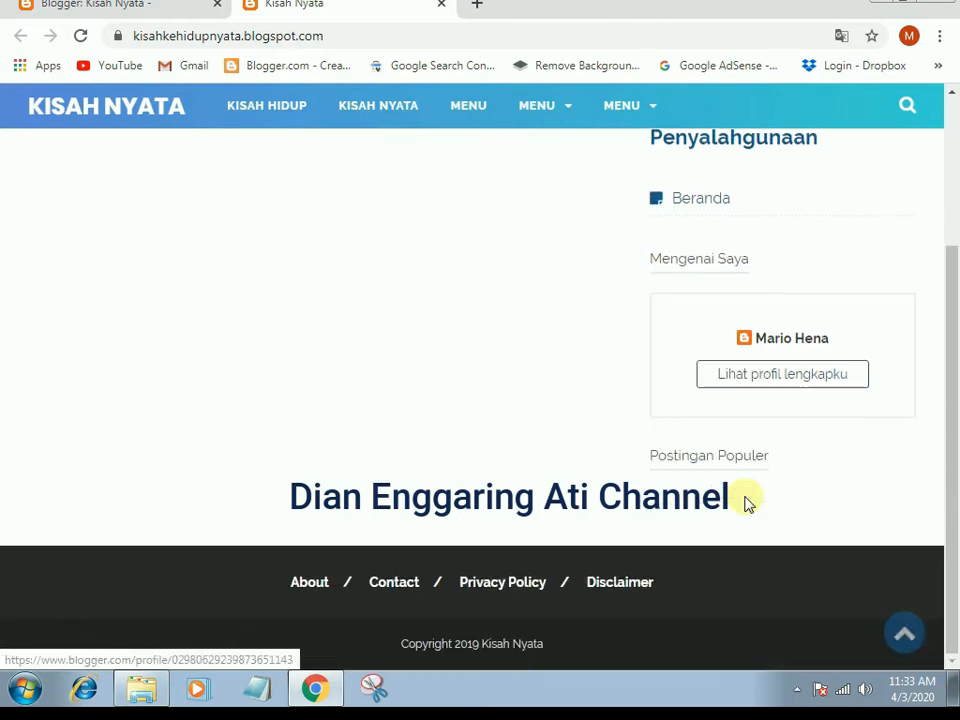
scroll(748, 504, "up", 3)
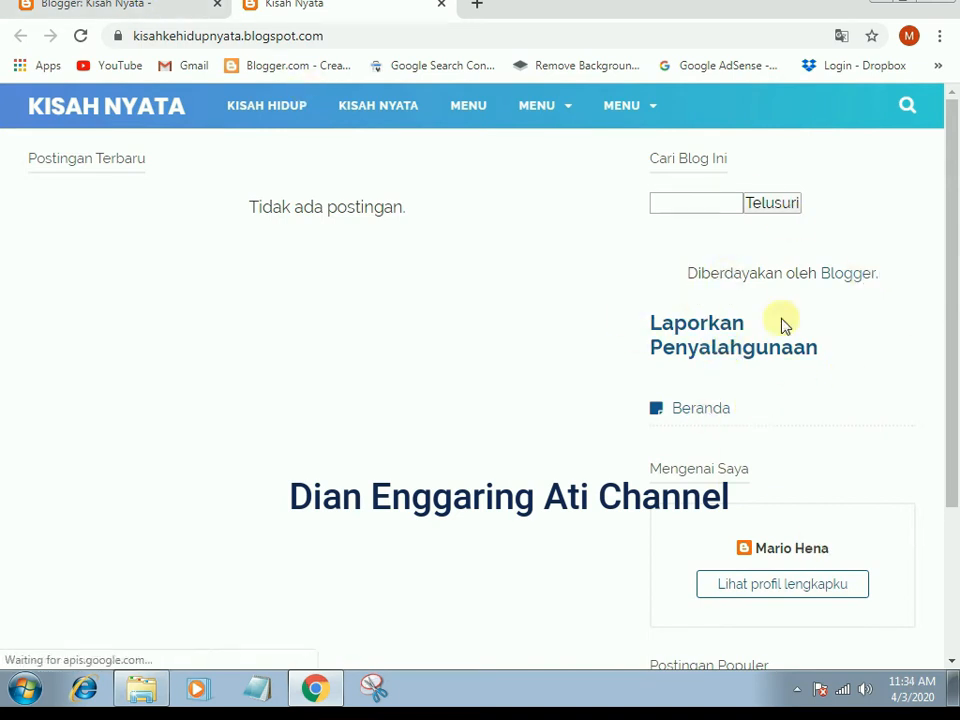
- Open the blog's Tata Letak page and compare its sidebar gadgets with the live blog
left_click(78, 4)
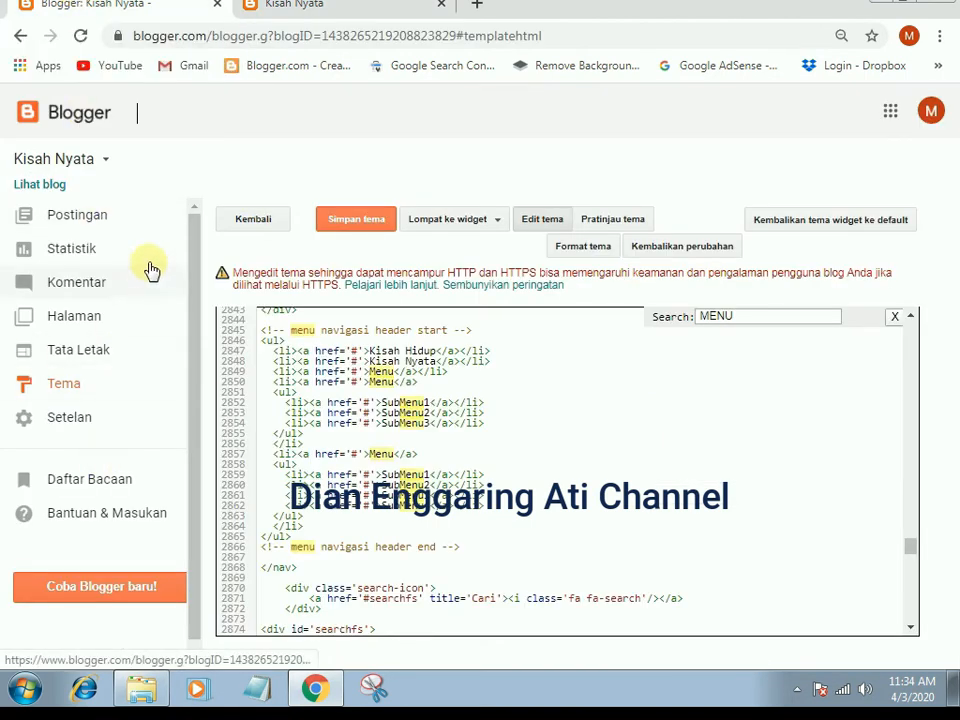
left_click(64, 352)
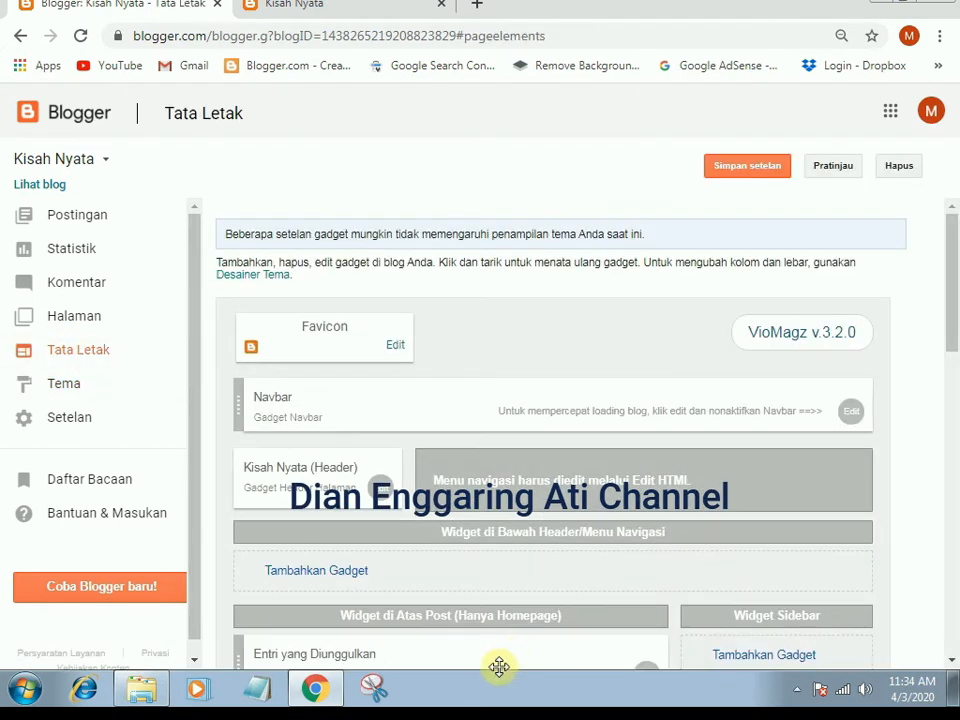
left_click_drag(949, 321, 935, 466)
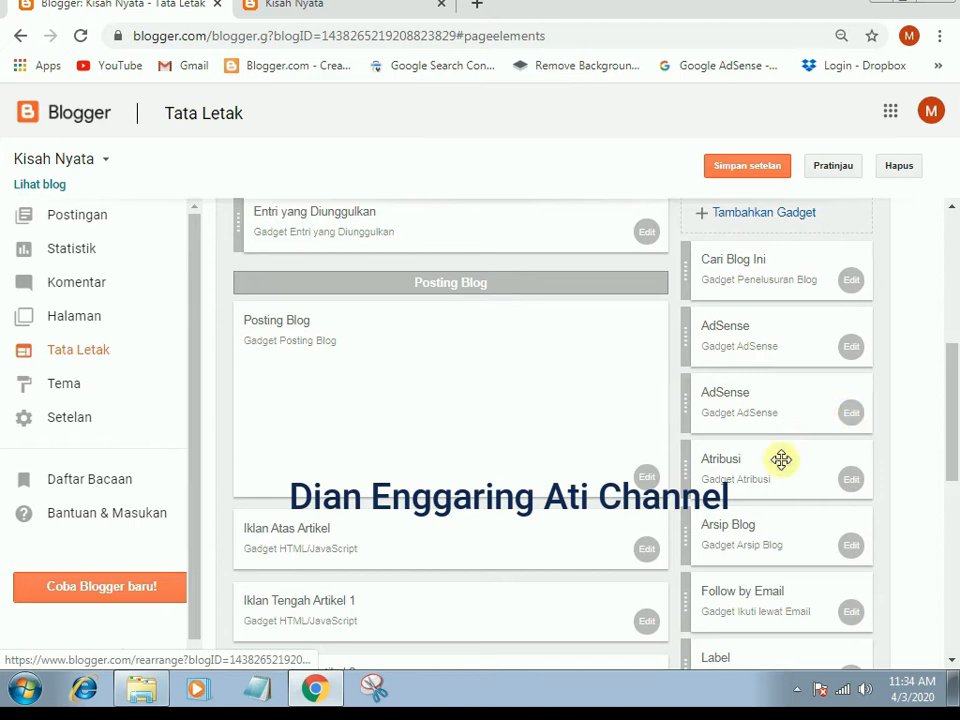
left_click(294, 5)
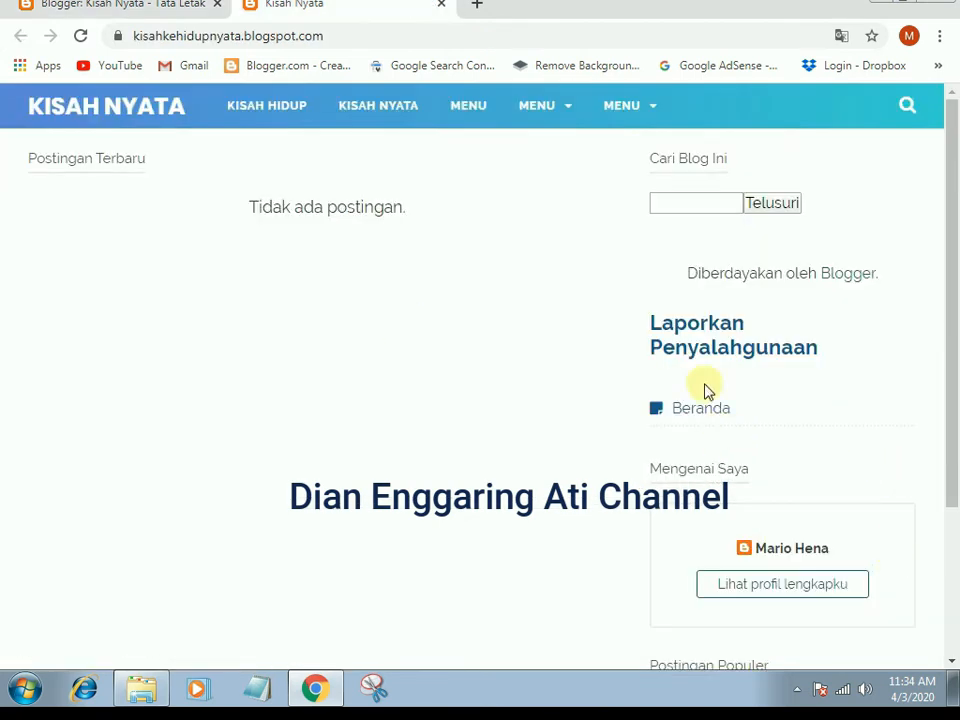
scroll(737, 479, "down", 2)
left_click(130, 8)
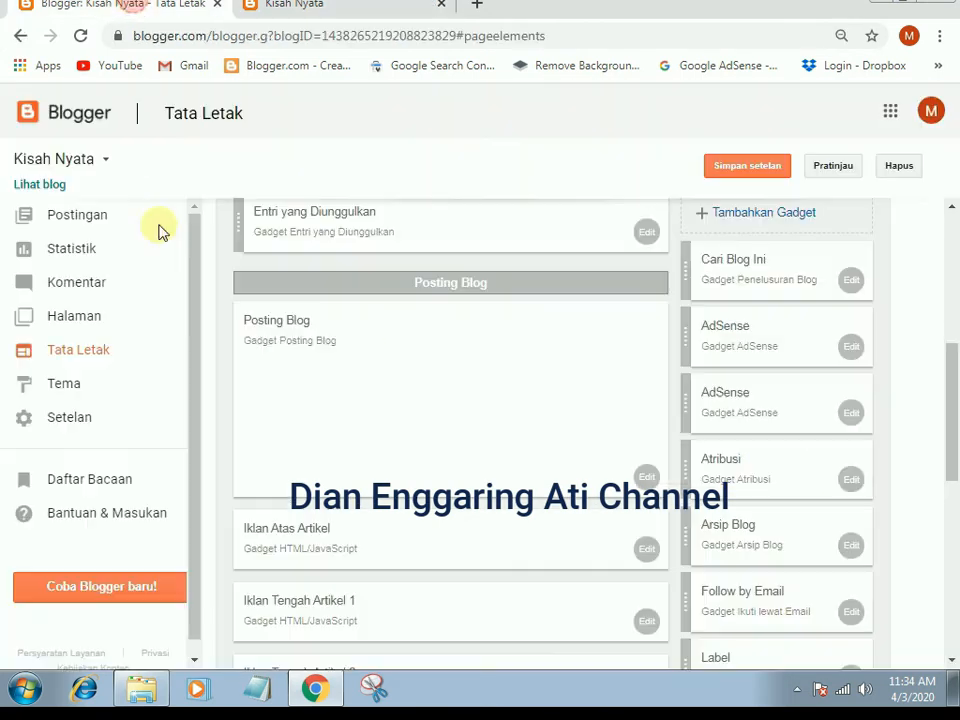
- View the configuration windows of the Arsip Blog, Label and Laporkan Penyalahgunaan gadgets, closing each without changes
left_click(851, 545)
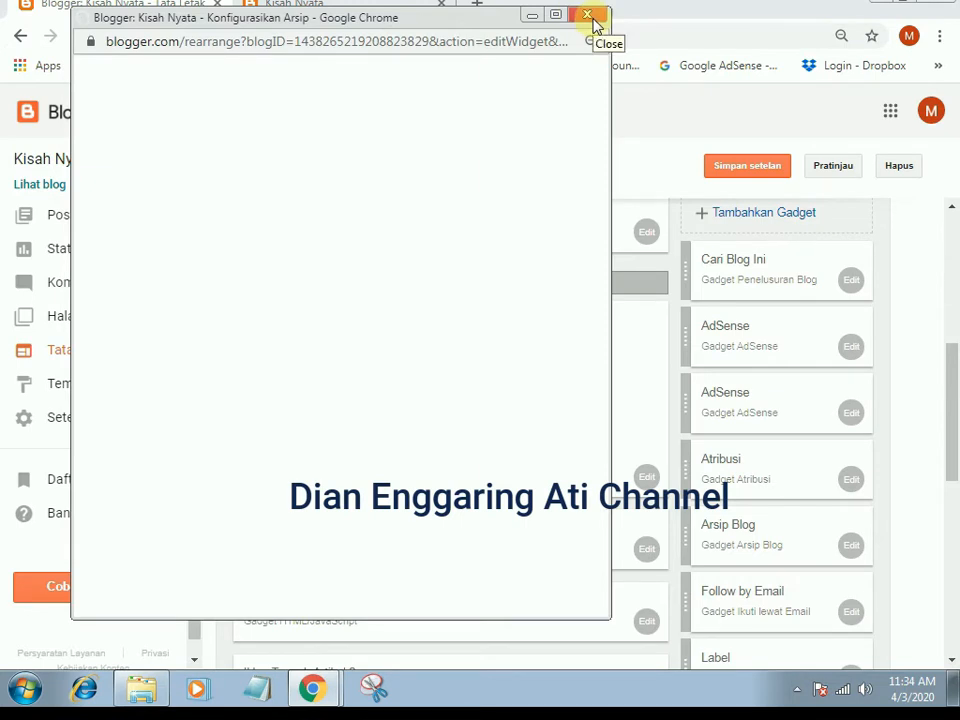
left_click(593, 22)
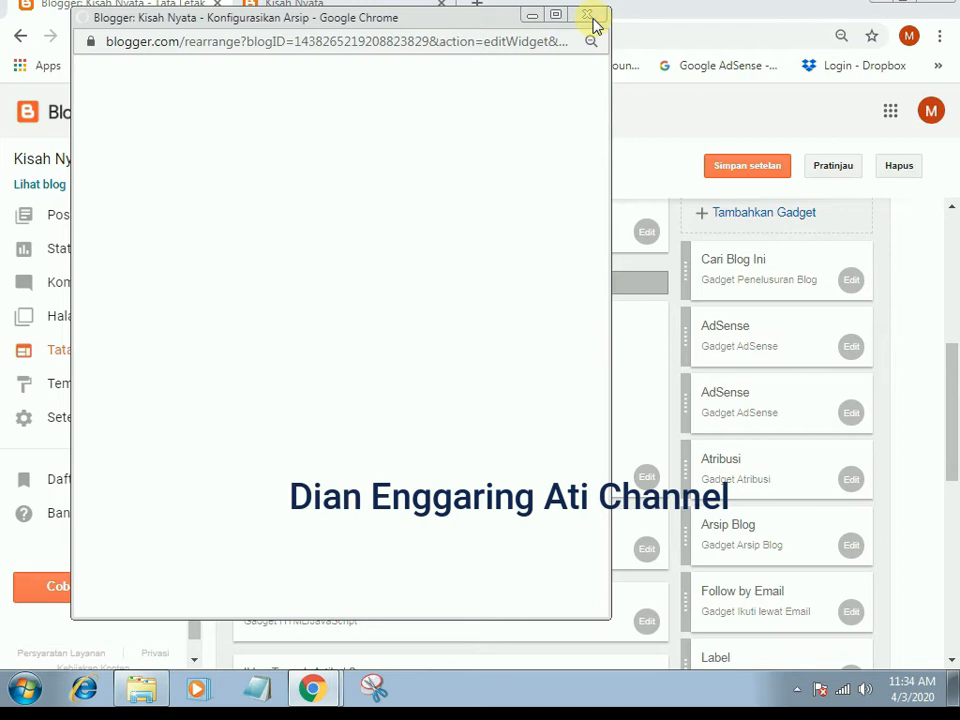
scroll(853, 414, "down", 2)
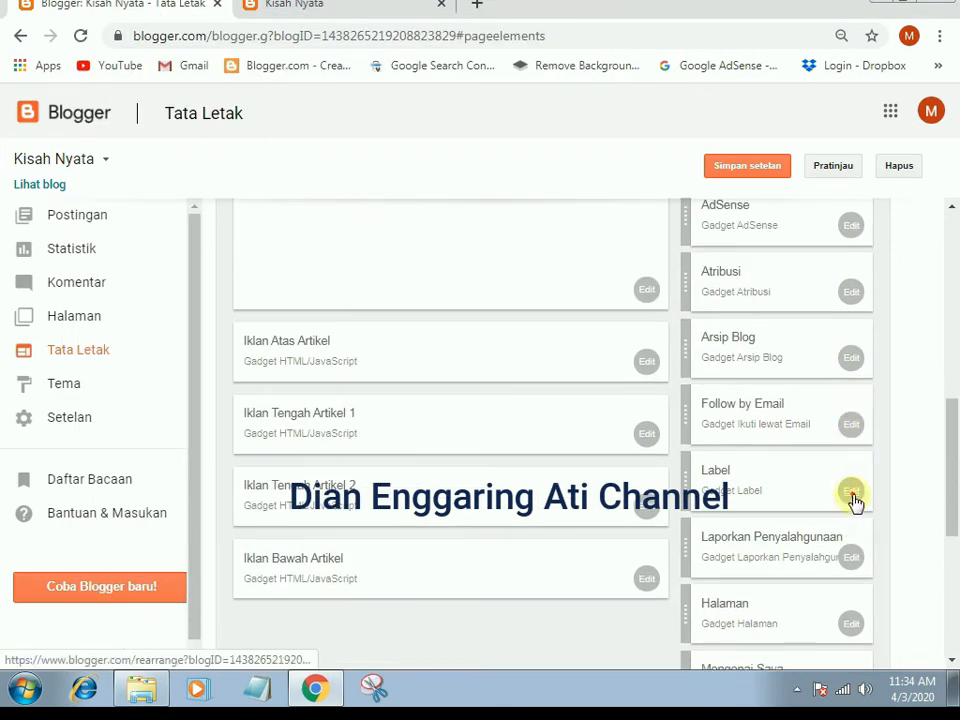
left_click(851, 492)
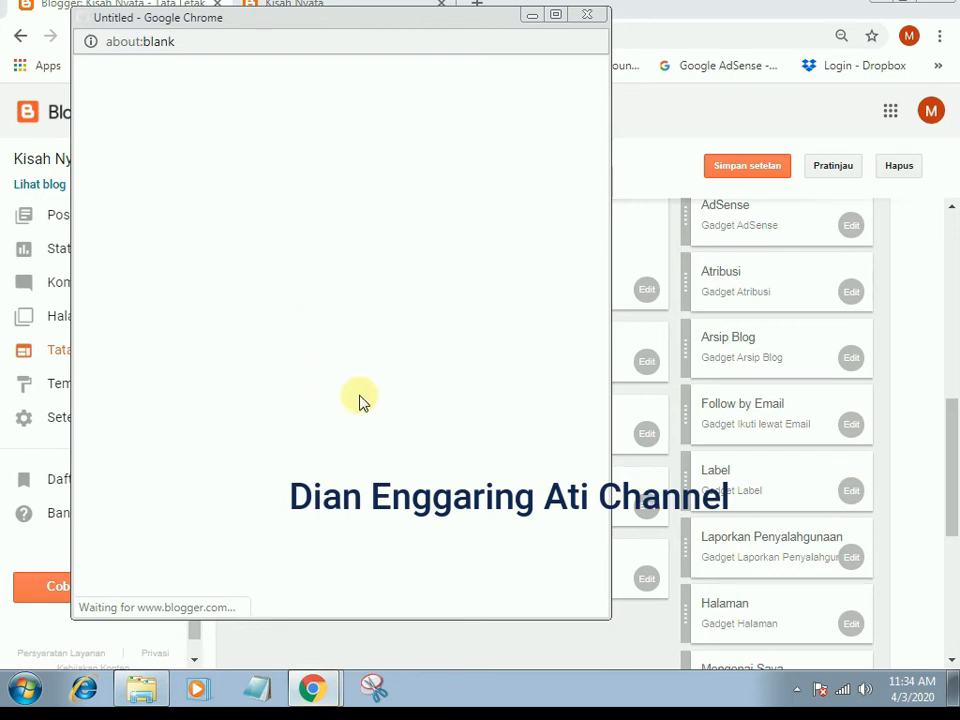
left_click(587, 15)
scroll(838, 595, "down", 2)
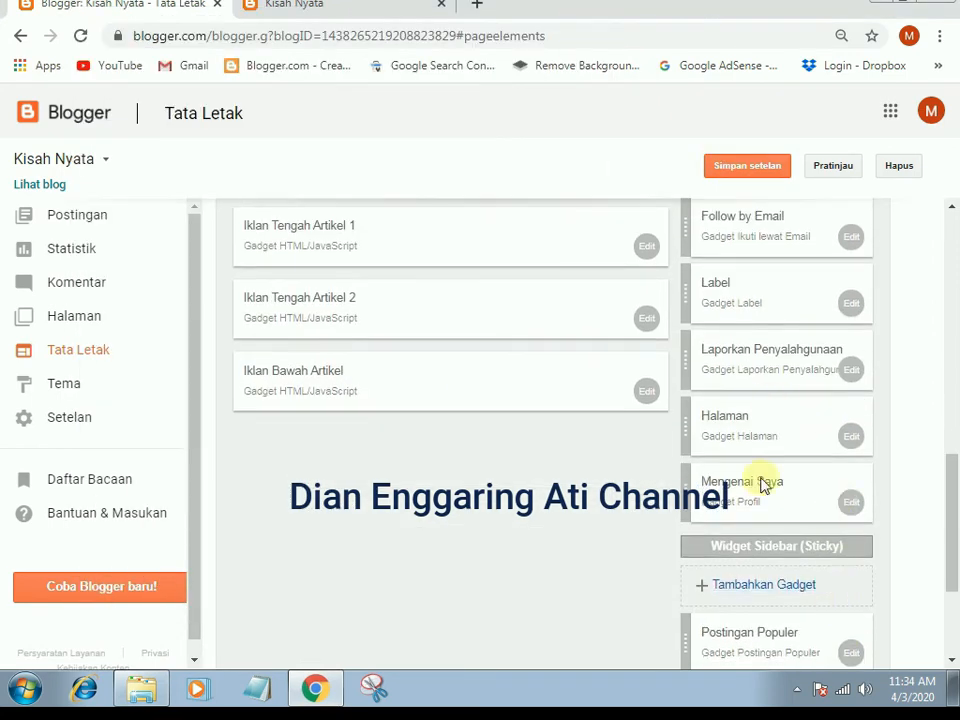
left_click(851, 370)
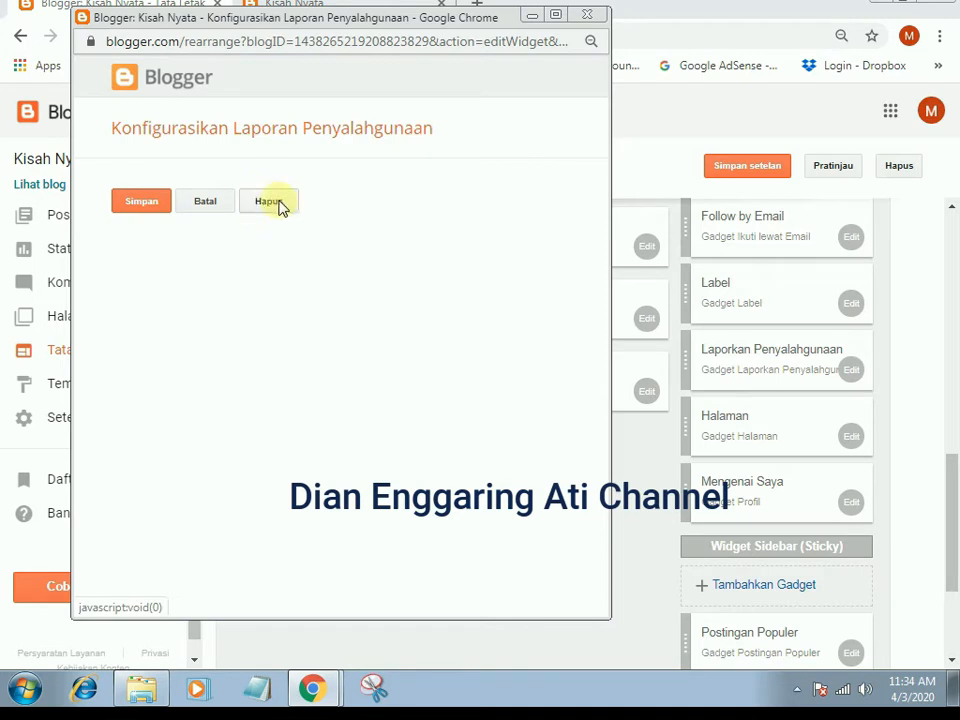
left_click(587, 14)
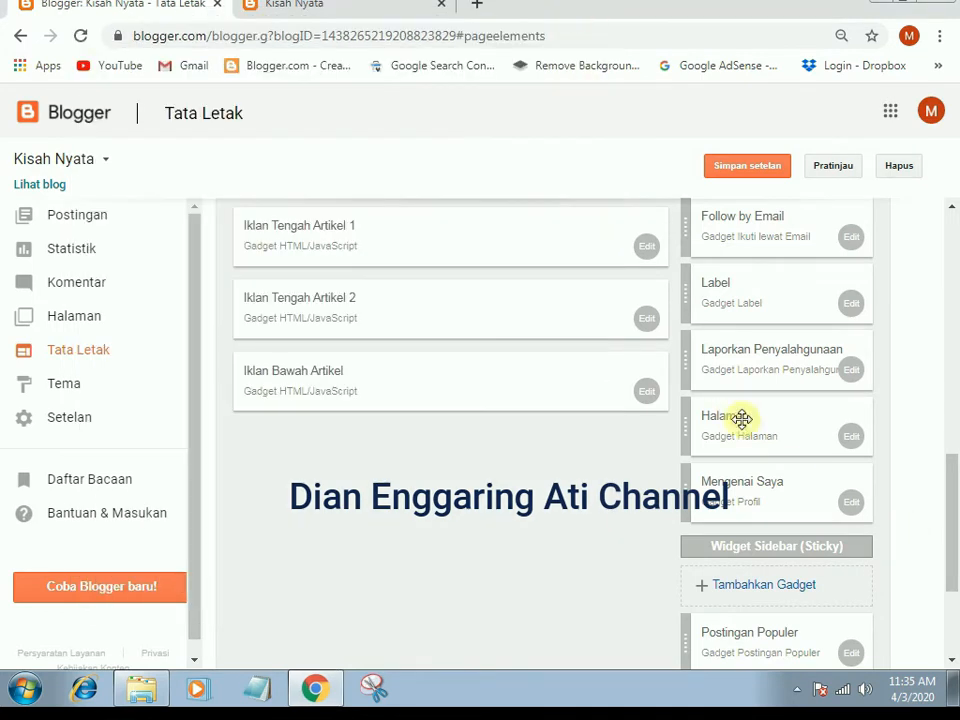
- Browse the gadgets available to add to the Widget Sidebar section, and close the list without adding any
scroll(846, 536, "up", 5)
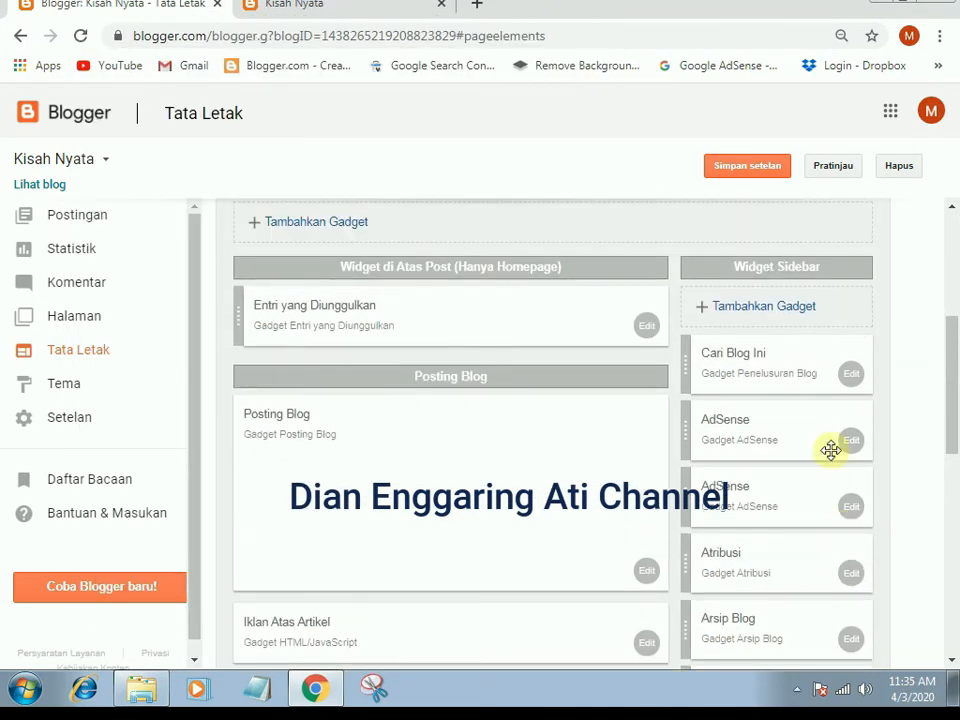
left_click(757, 309)
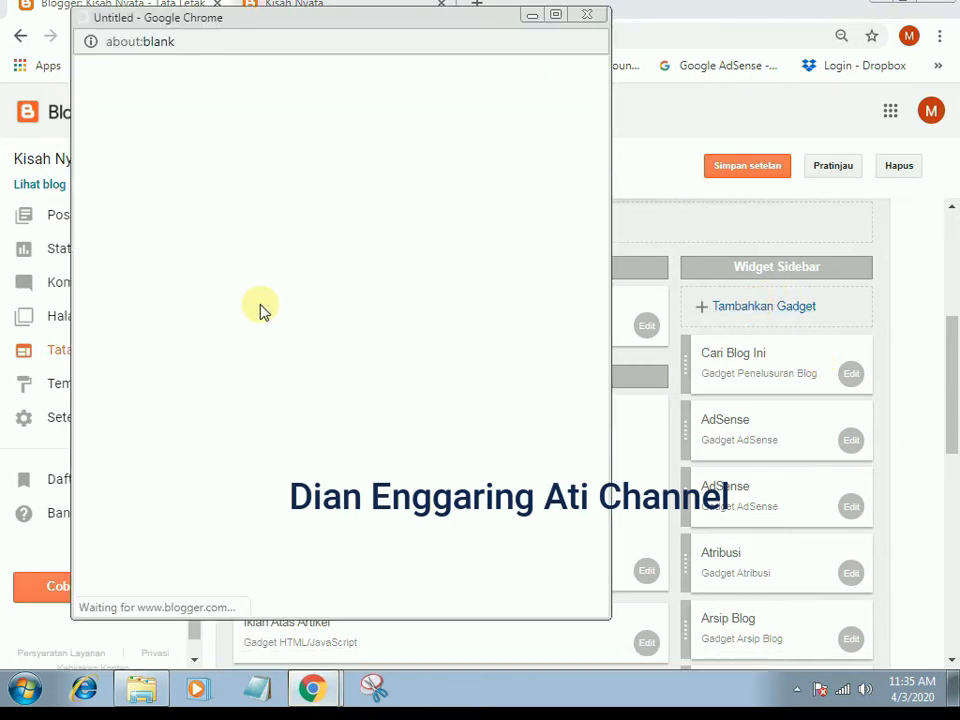
scroll(258, 360, "down", 2)
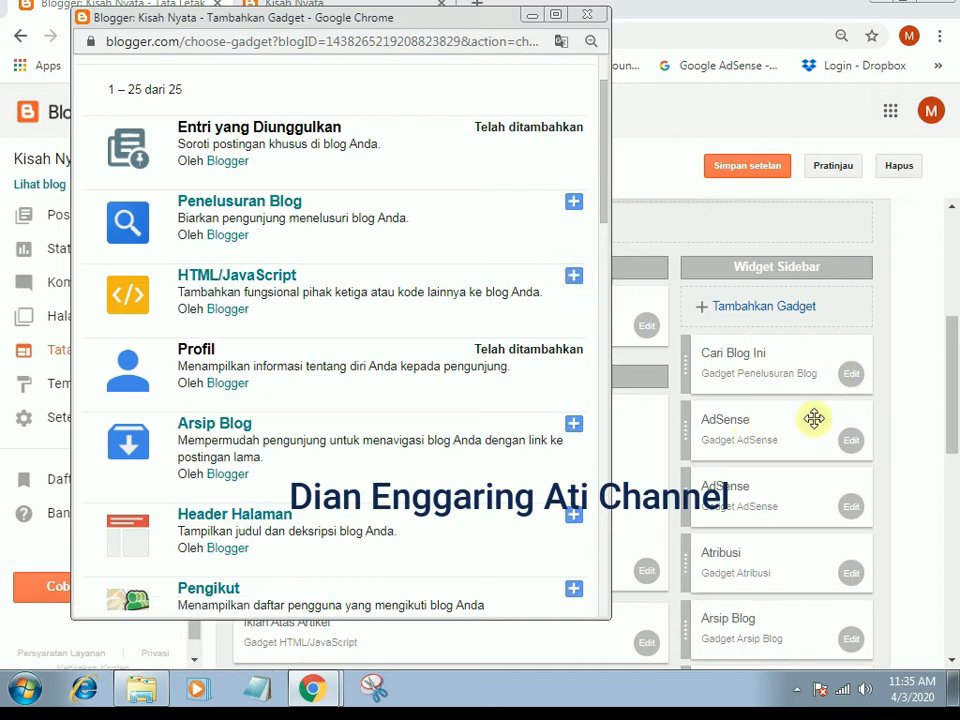
left_click(587, 14)
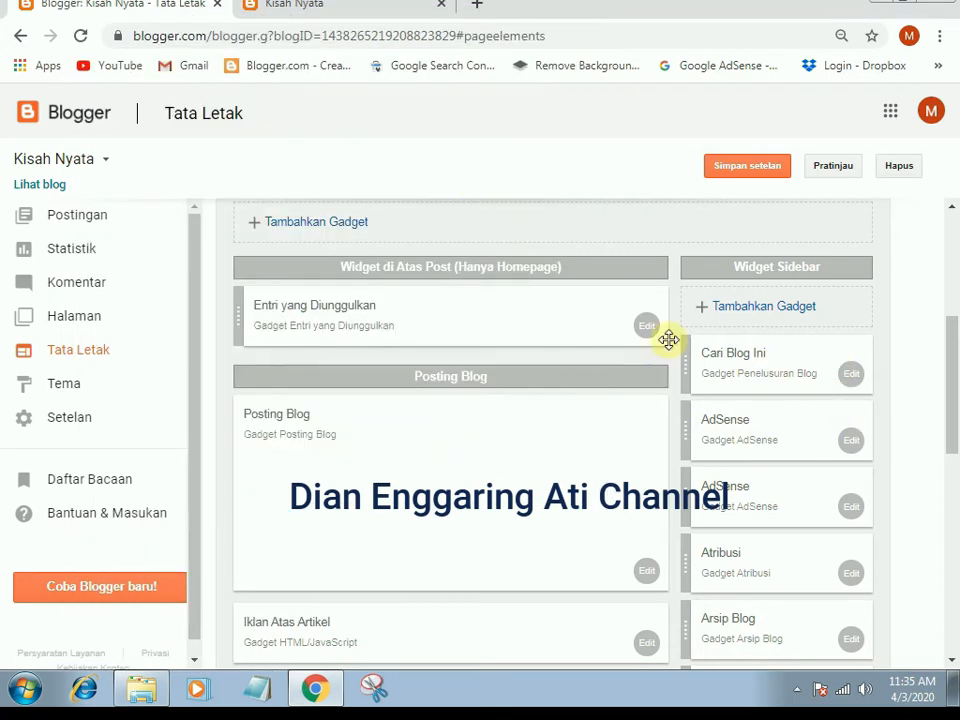
- Review the layout's remaining gadget sections and compare them with the live blog's sidebar and footer links
scroll(786, 444, "down", 6)
scroll(786, 444, "up", 2)
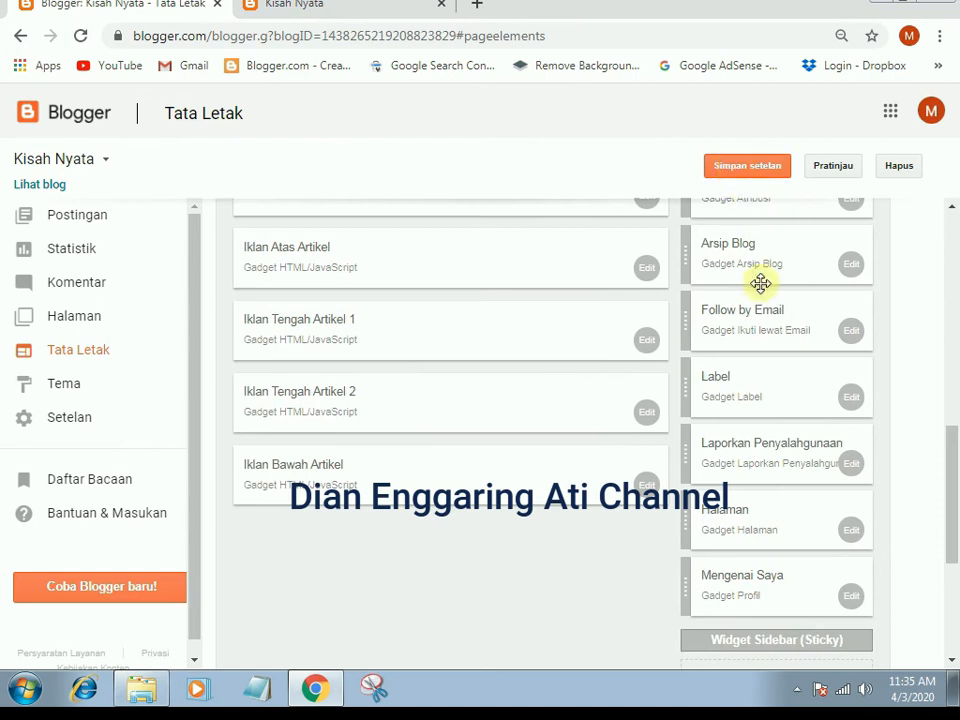
scroll(749, 217, "down", 1)
scroll(793, 437, "down", 1)
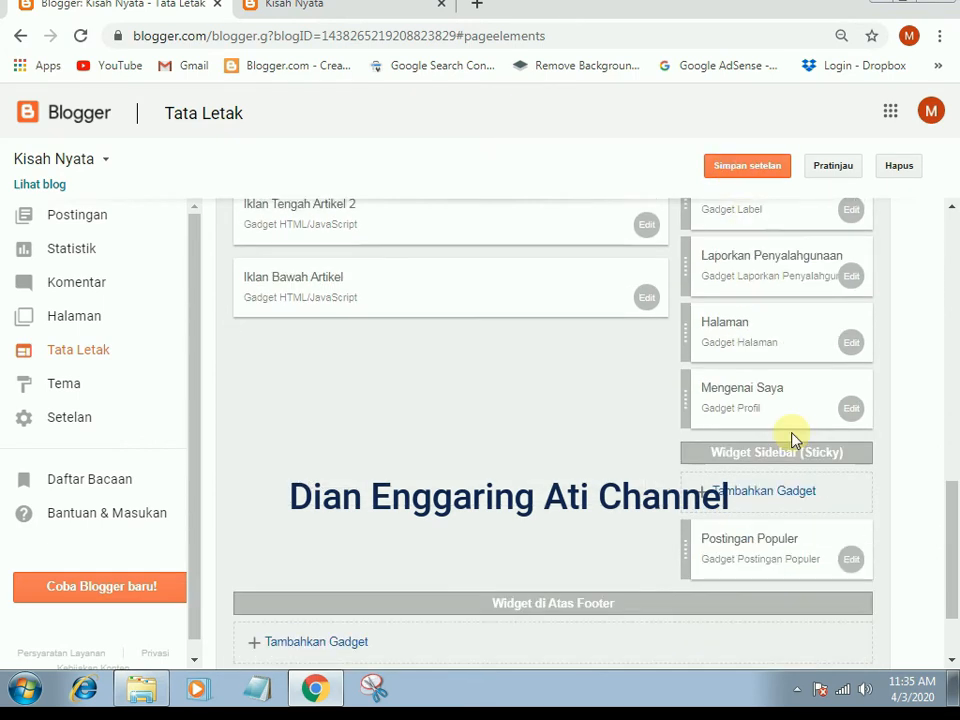
scroll(793, 439, "up", 4)
left_click(345, 6)
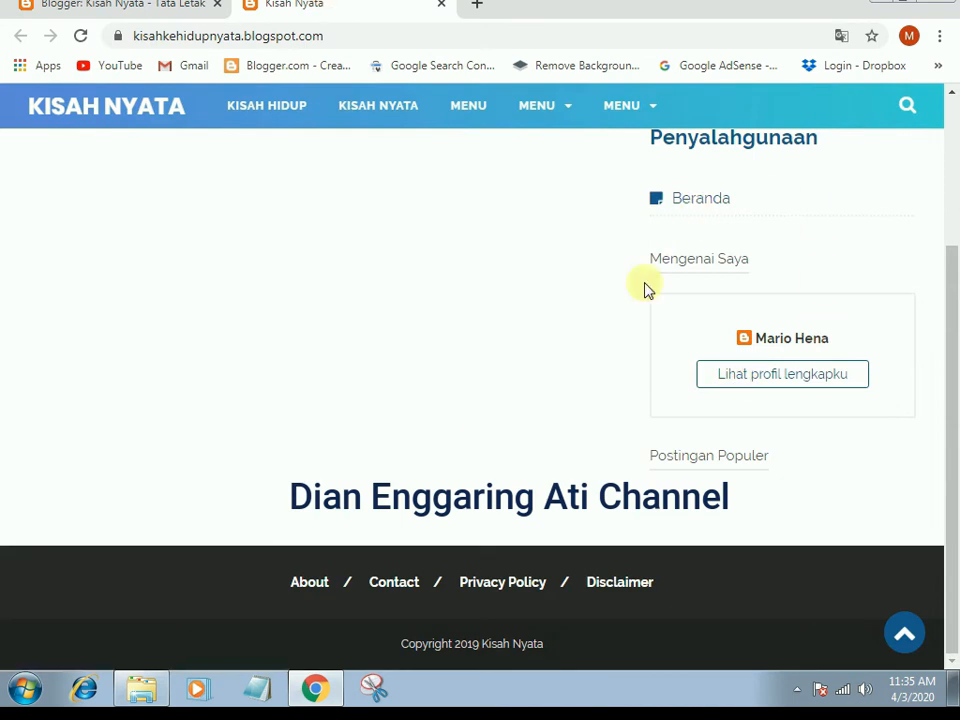
scroll(646, 300, "up", 2)
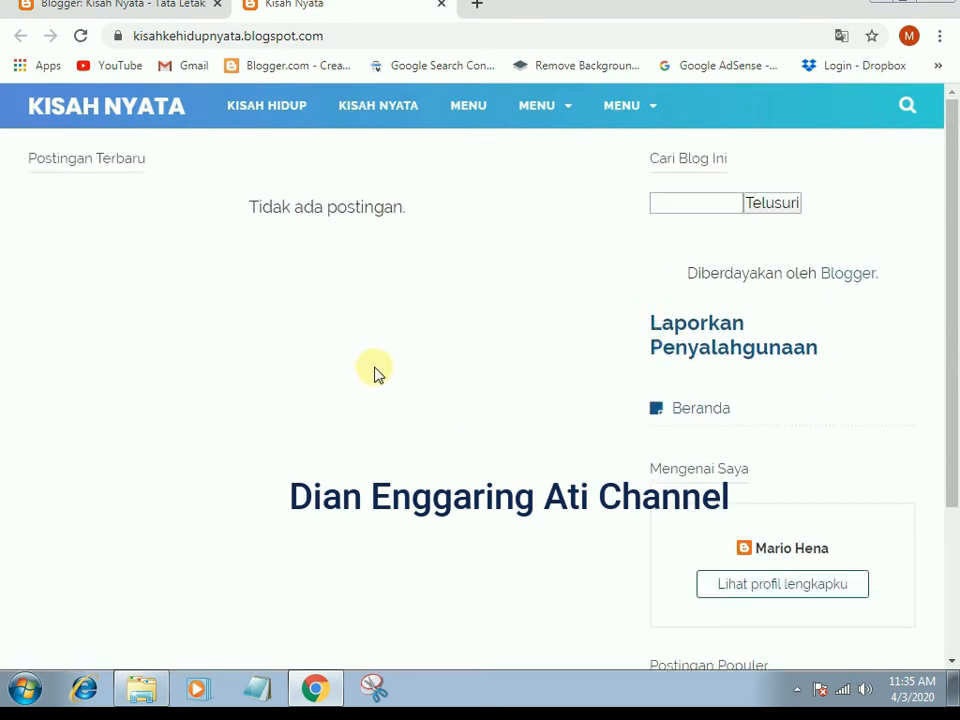
scroll(640, 429, "down", 2)
scroll(641, 428, "down", 1)
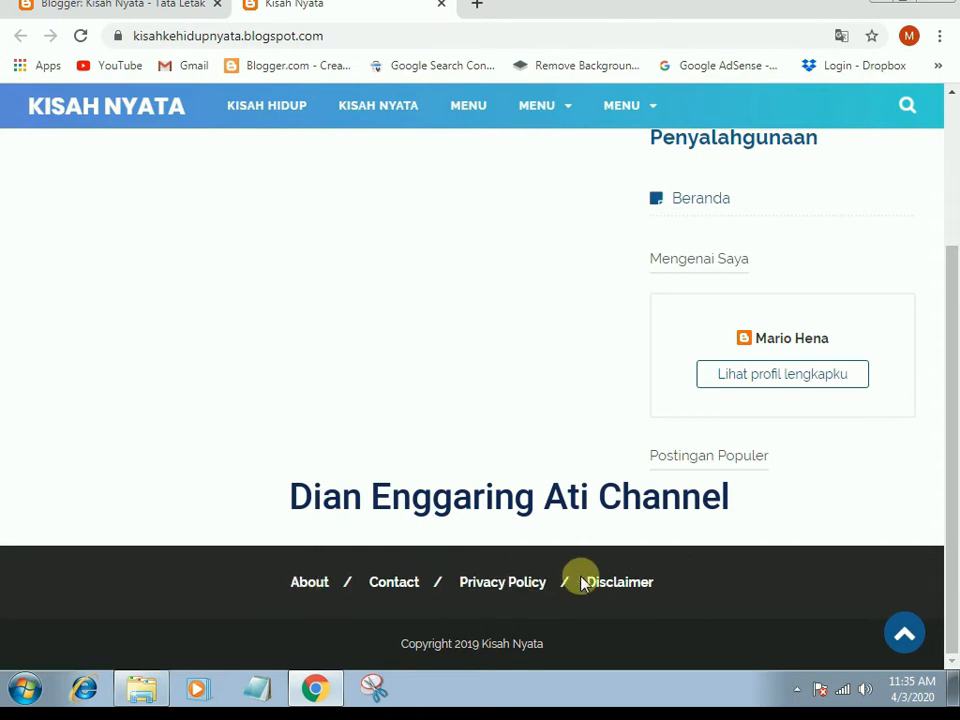
- Open the theme's HTML for editing again and check the footer links on the live blog
left_click(135, 5)
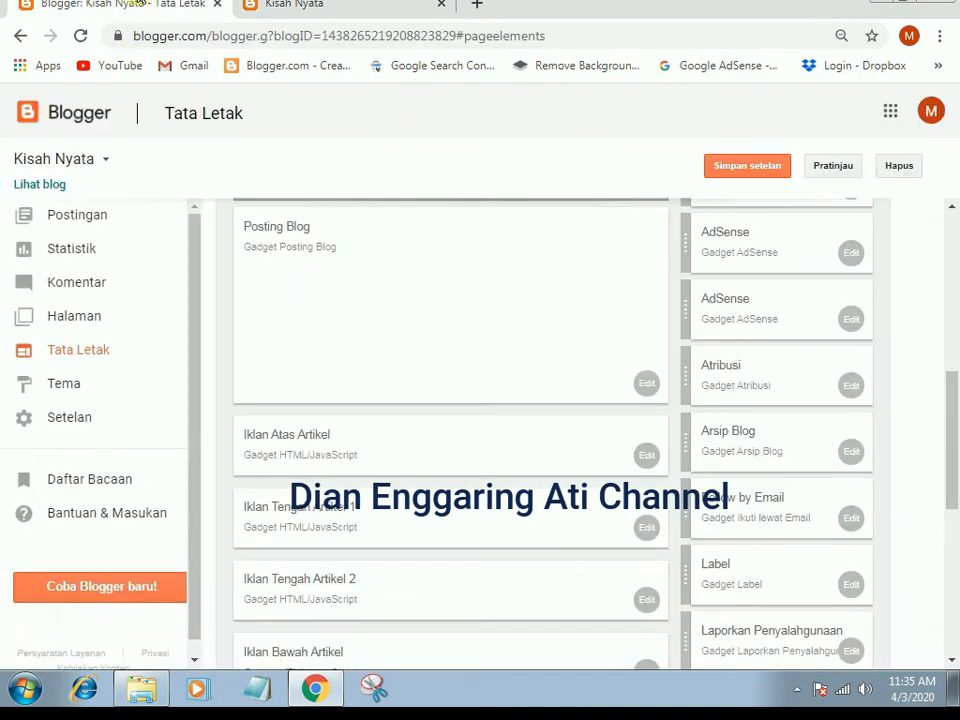
left_click(74, 386)
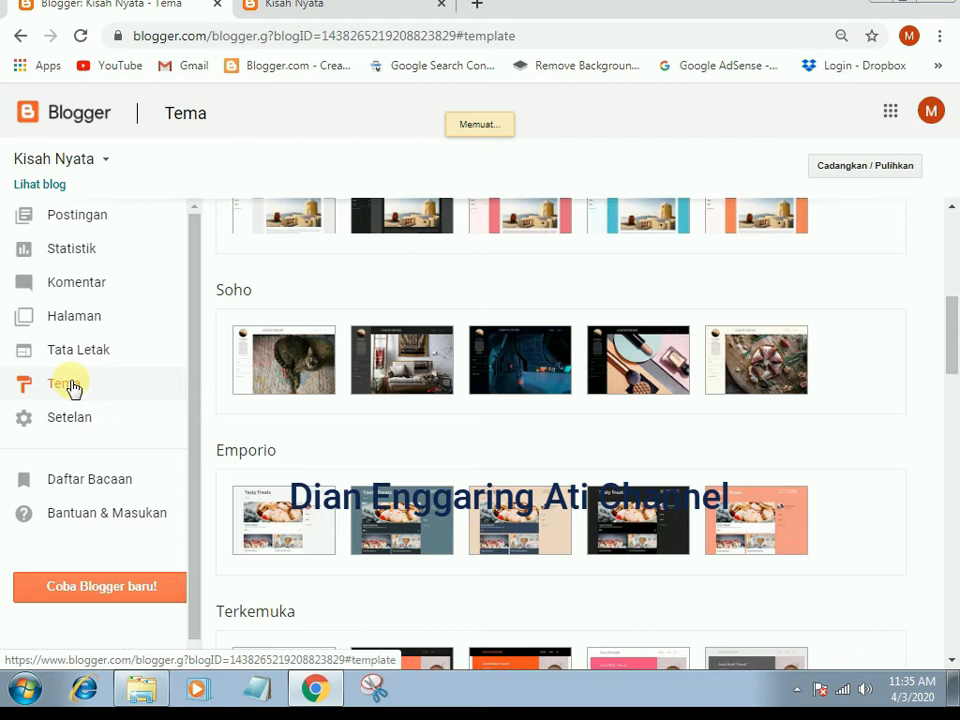
scroll(326, 467, "up", 5)
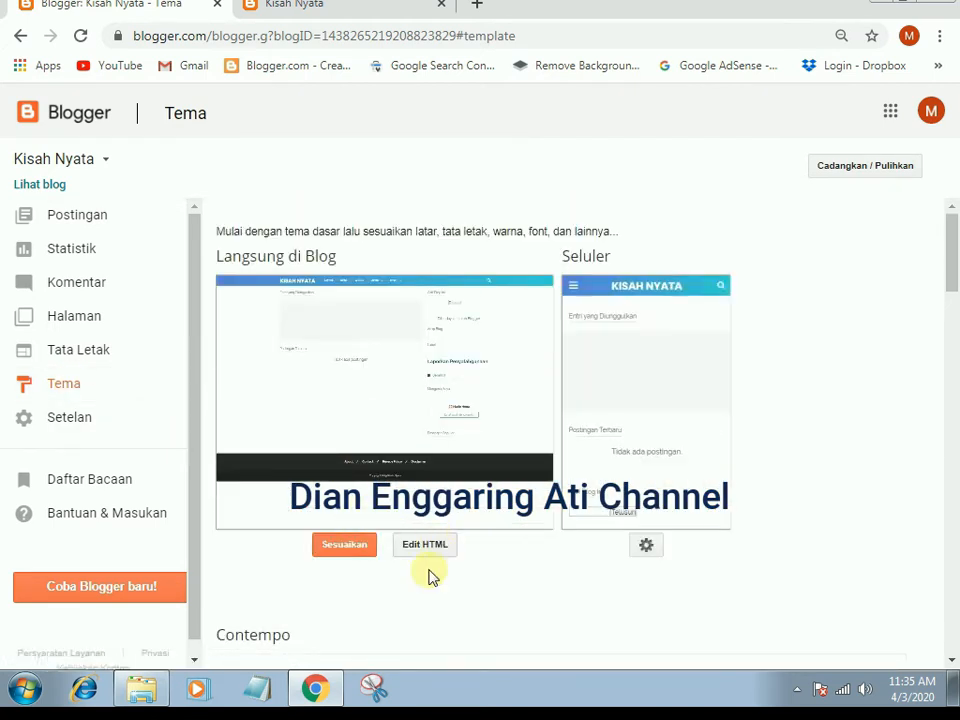
left_click(421, 548)
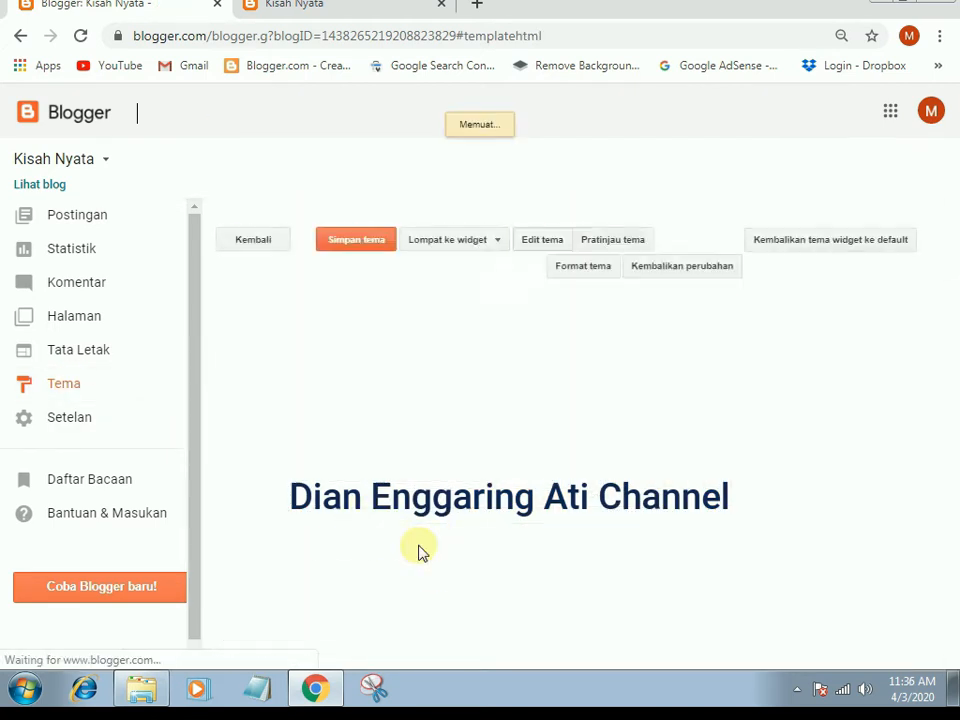
left_click(293, 4)
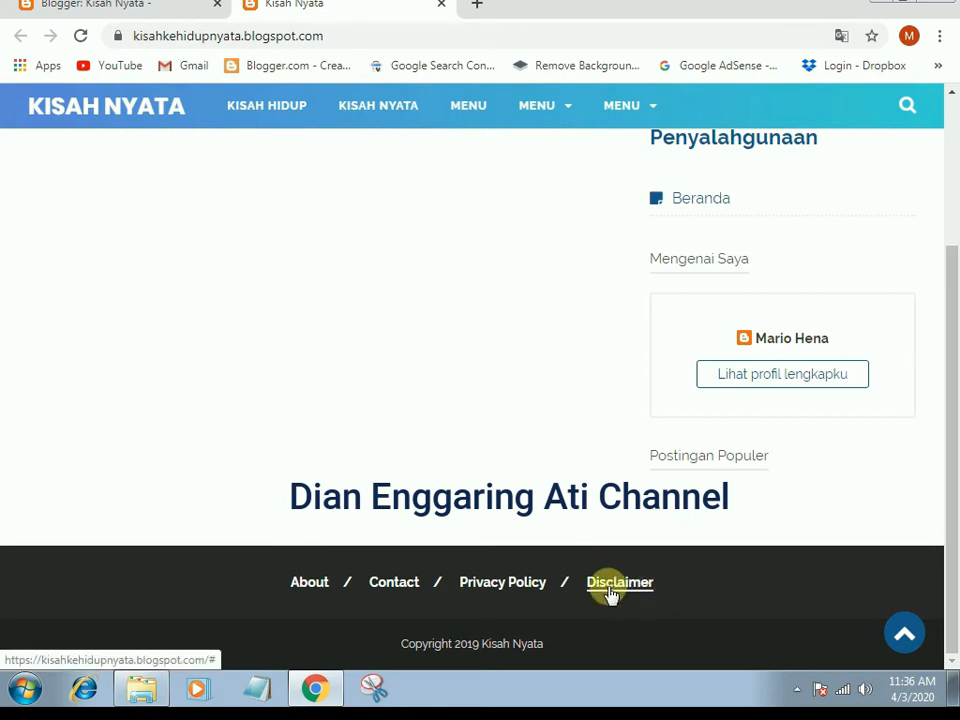
- Search the theme's HTML for "Disclaimer" to locate the footer navigation menu's list items
left_click(95, 5)
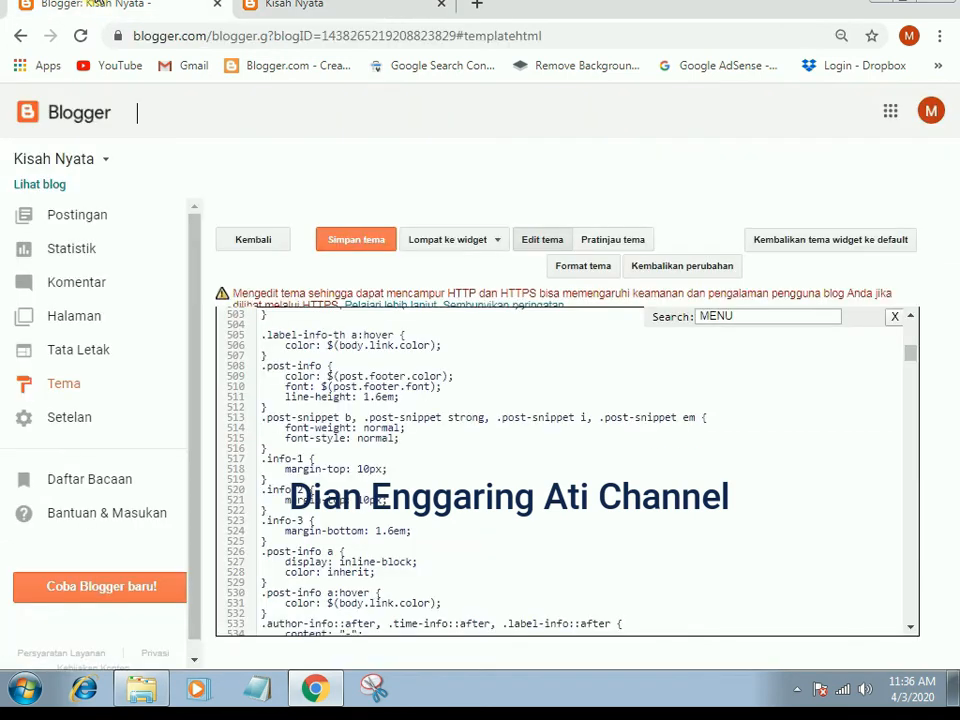
left_click_drag(735, 317, 700, 315)
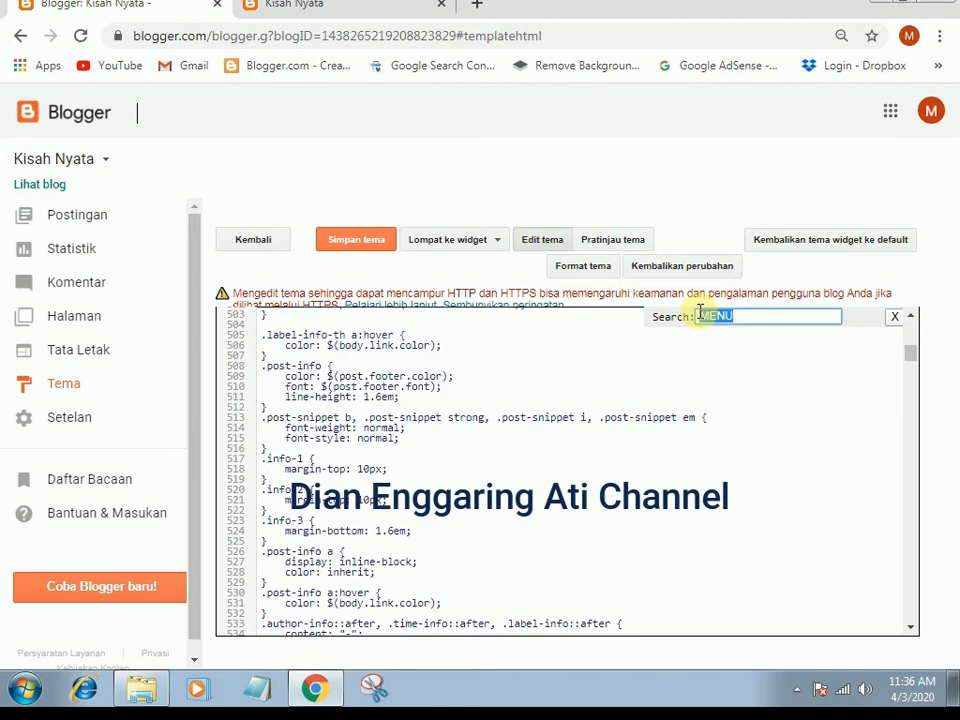
key("BackSpace")
key("Return")
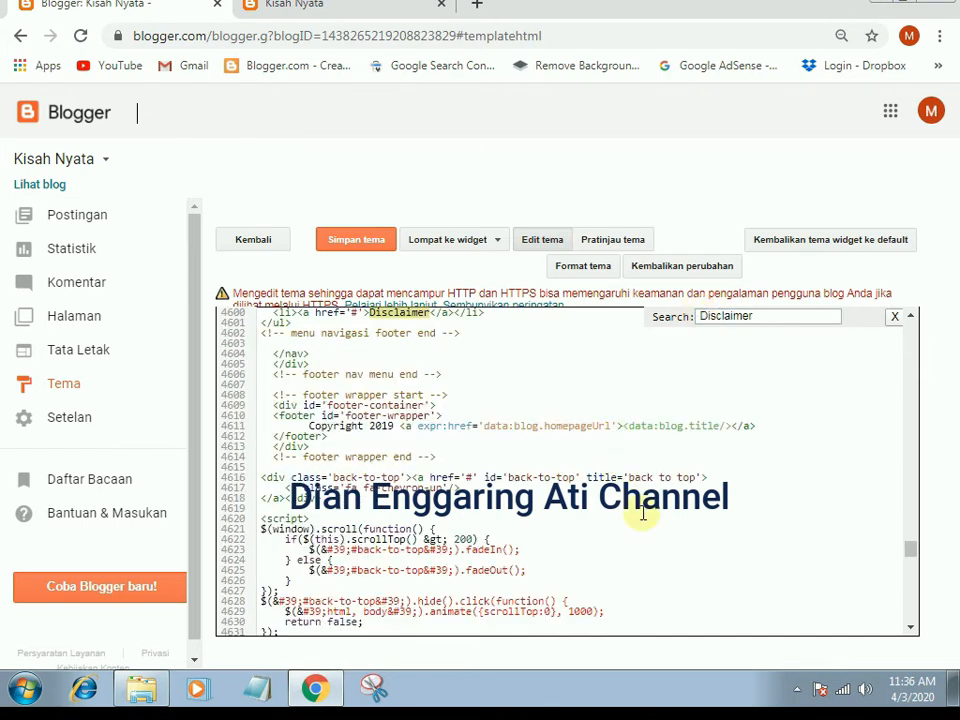
left_click(911, 317)
left_click(911, 317)
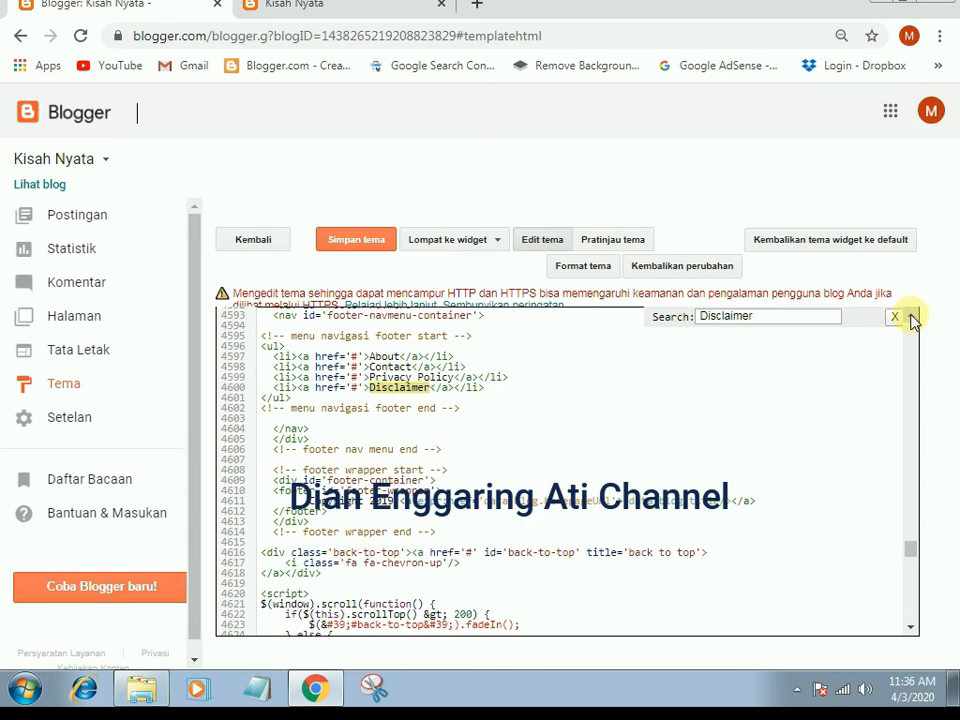
left_click(911, 317)
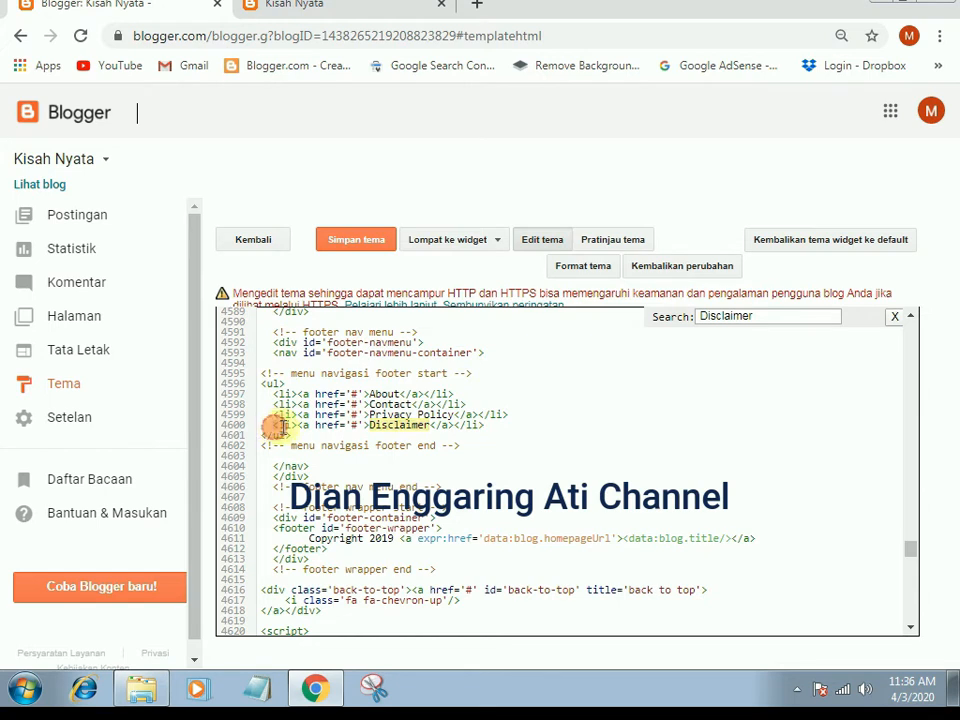
- Duplicate the Disclaimer list item onto a new line directly below it in the footer menu, indented to match
left_click_drag(272, 425, 486, 428)
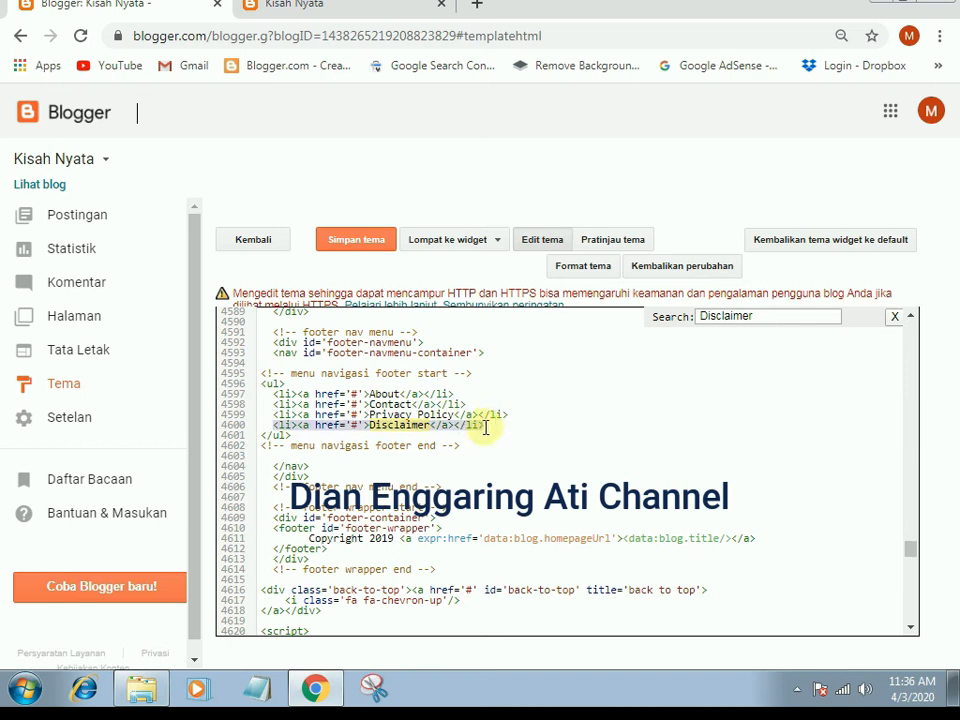
right_click(478, 425)
left_click(519, 199)
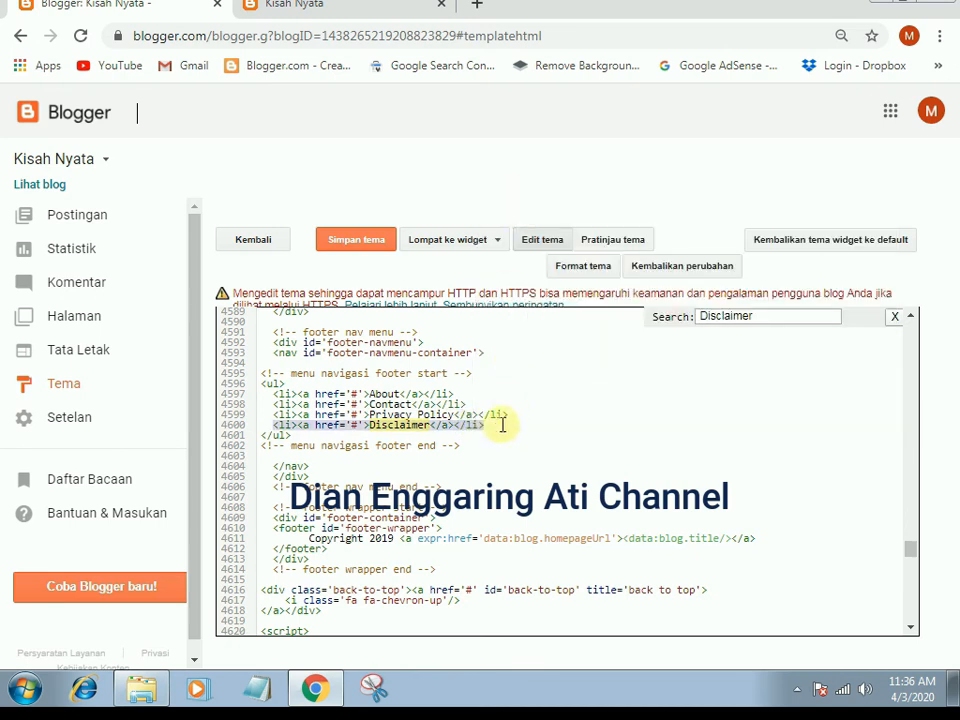
left_click(487, 425)
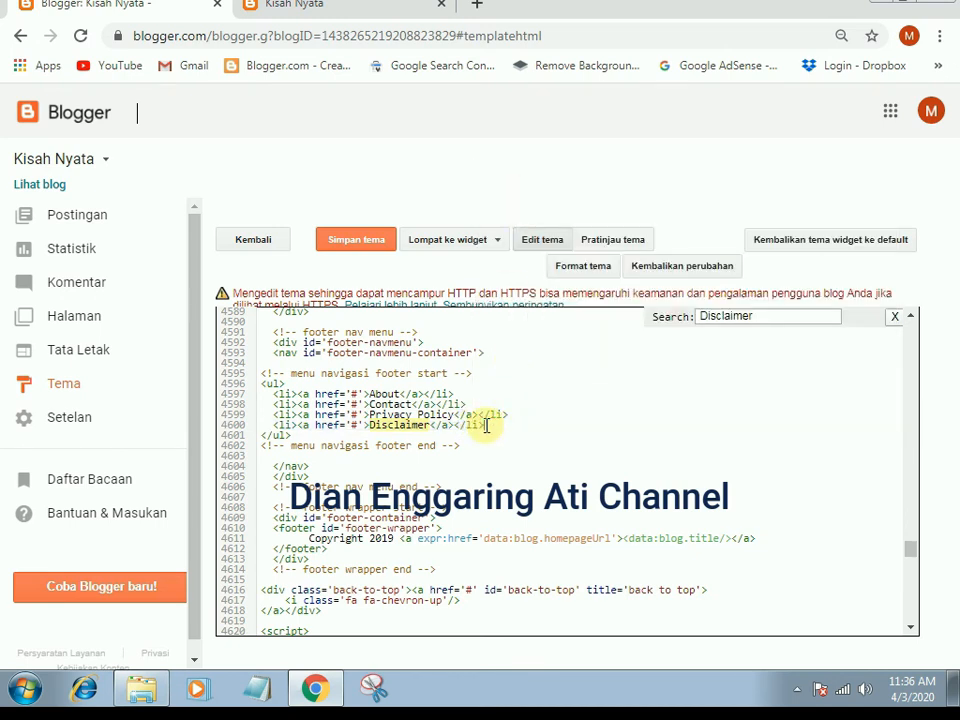
key("Return")
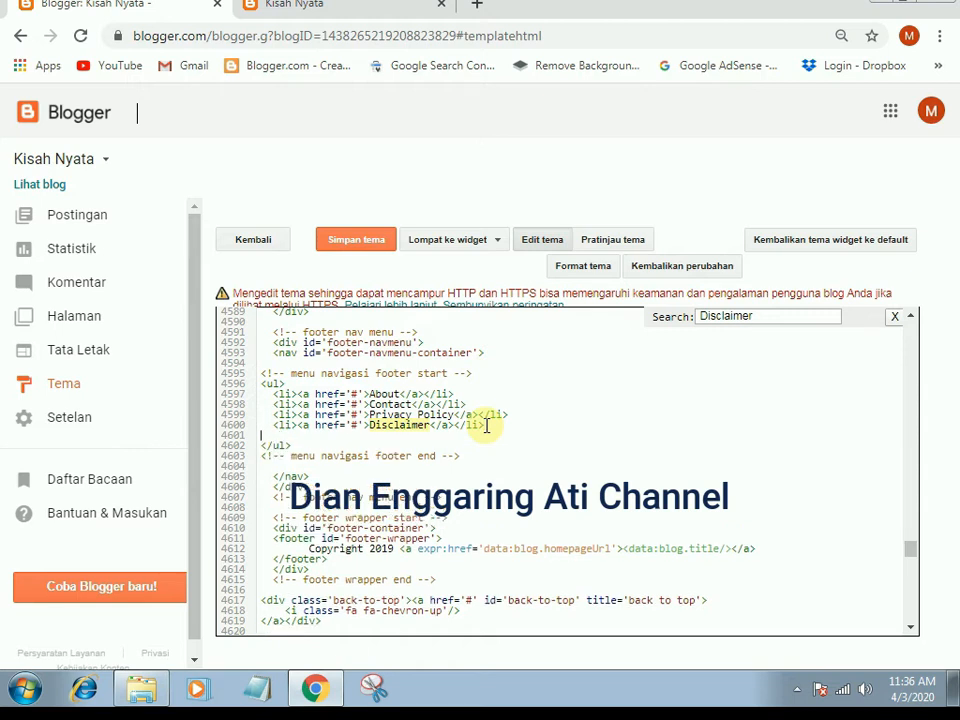
key("ctrl+v")
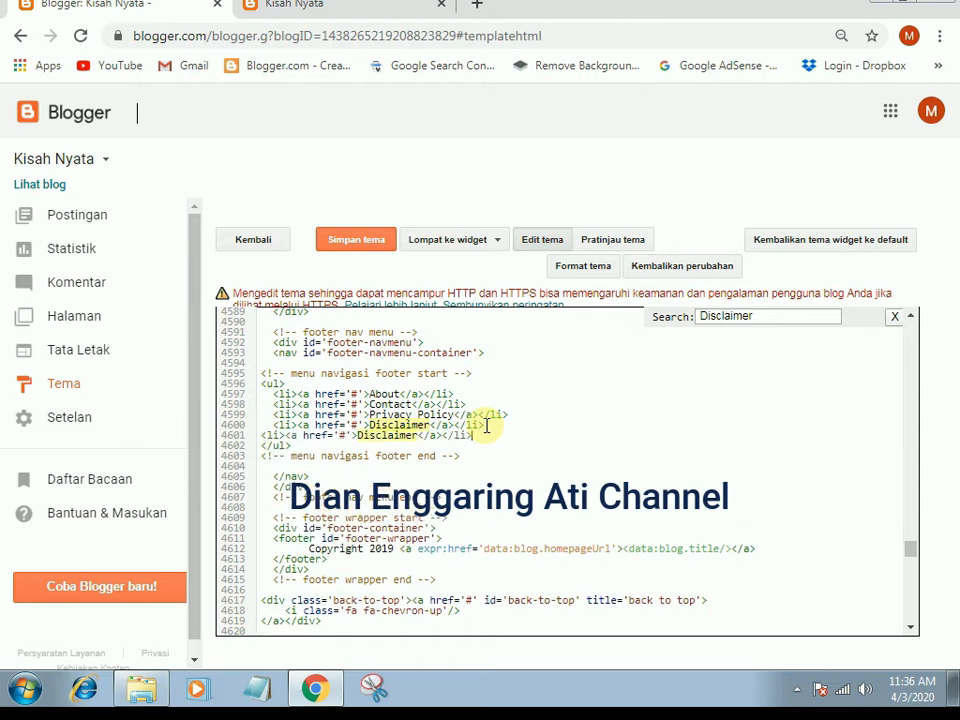
left_click(261, 434)
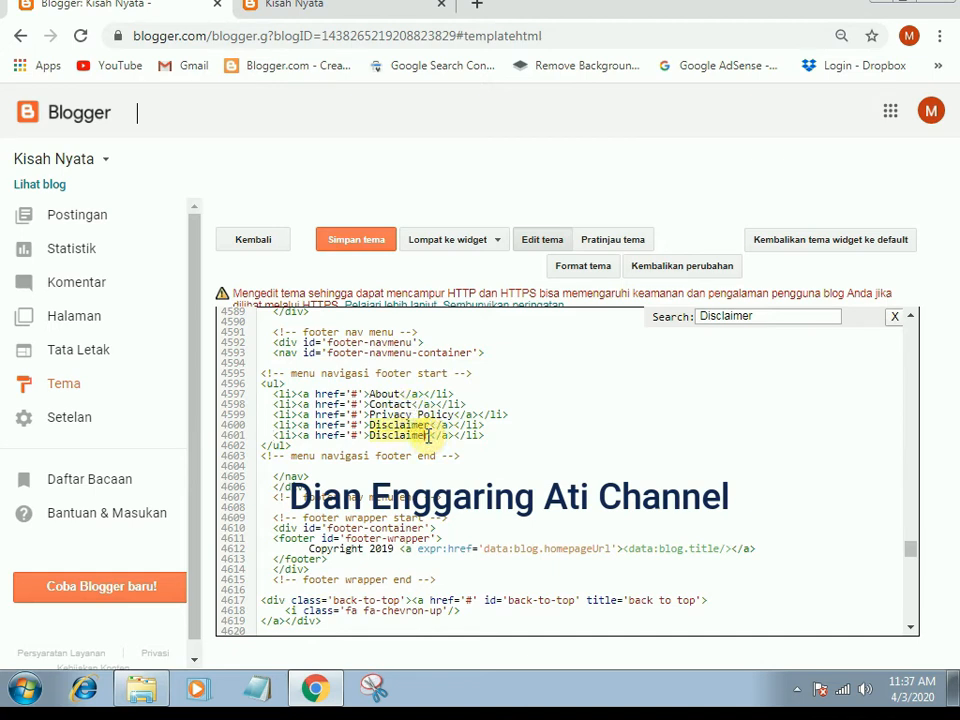
- Change the duplicated footer item's text to TOS and save the theme
left_click(430, 436)
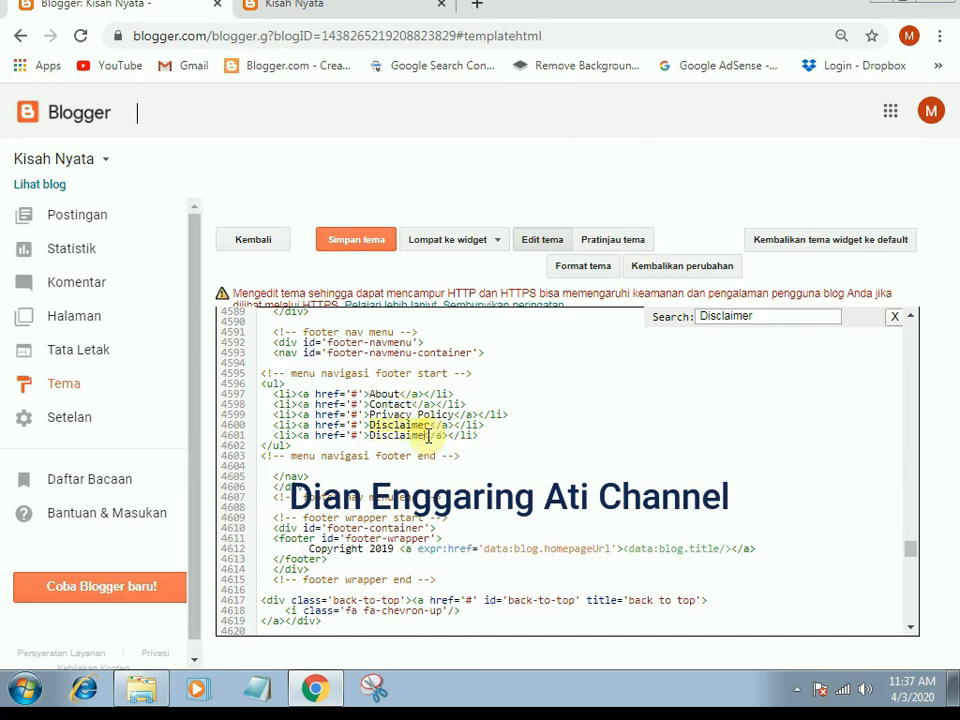
key("BackSpace")
key("BackSpace")
key("BackSpace")
key("BackSpace")
key("BackSpace")
key("BackSpace")
key("BackSpace")
key("BackSpace")
key("BackSpace")
type("TOS")
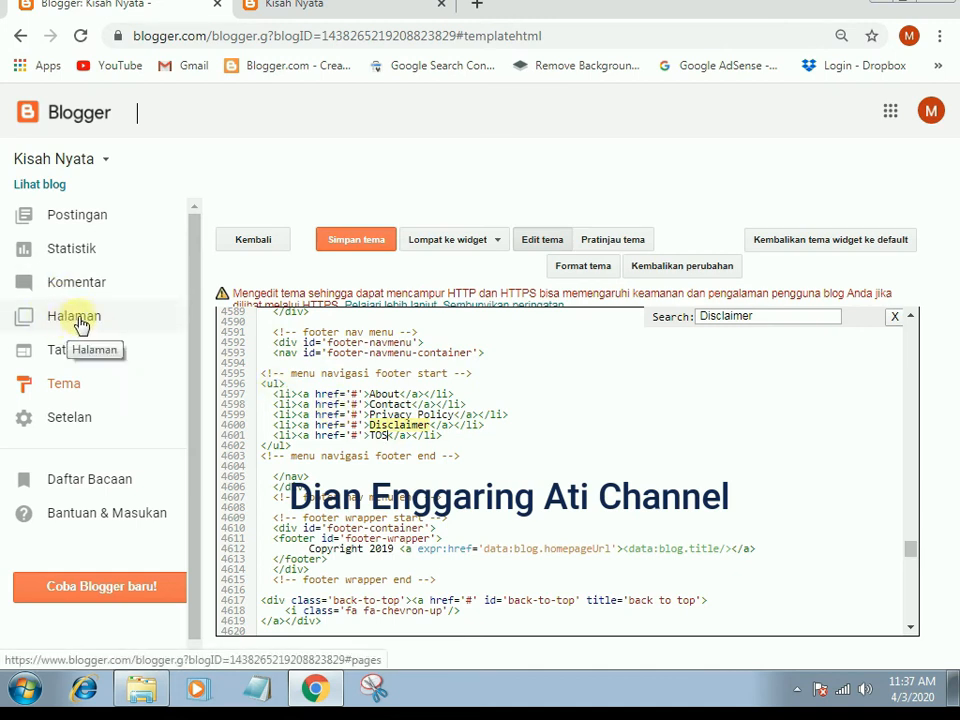
left_click(355, 241)
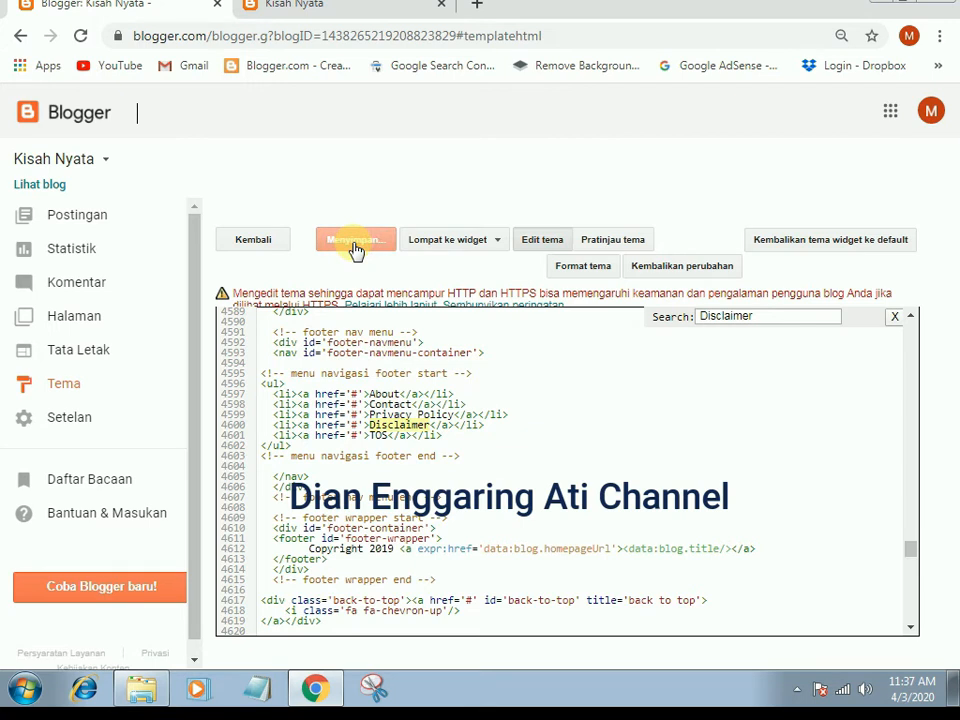
- Create a new blog page titled About
left_click(80, 322)
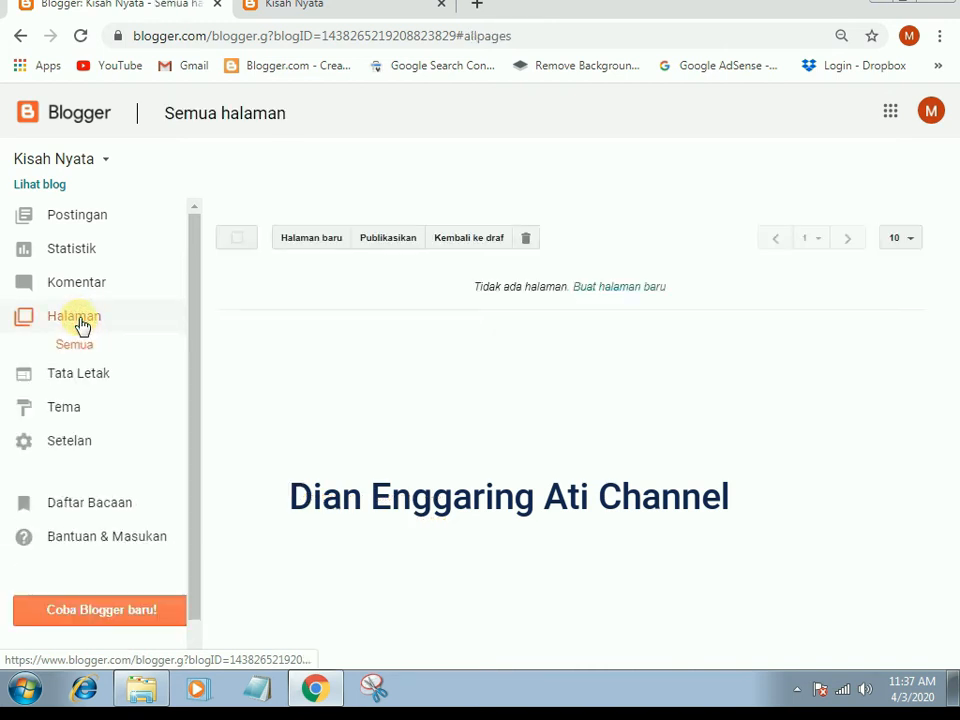
left_click(307, 240)
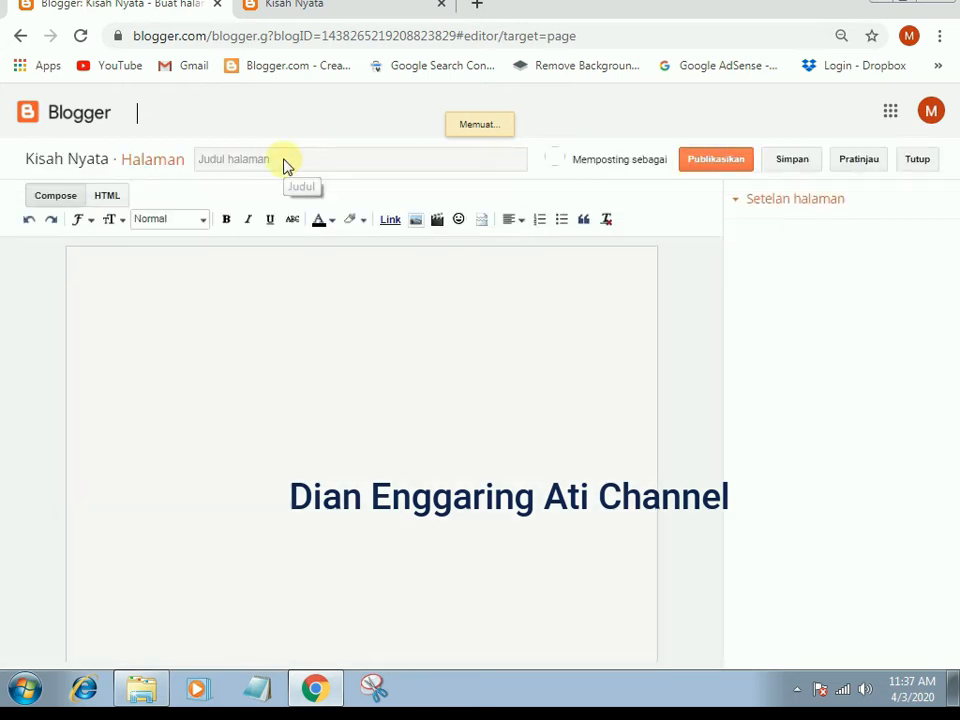
left_click(270, 158)
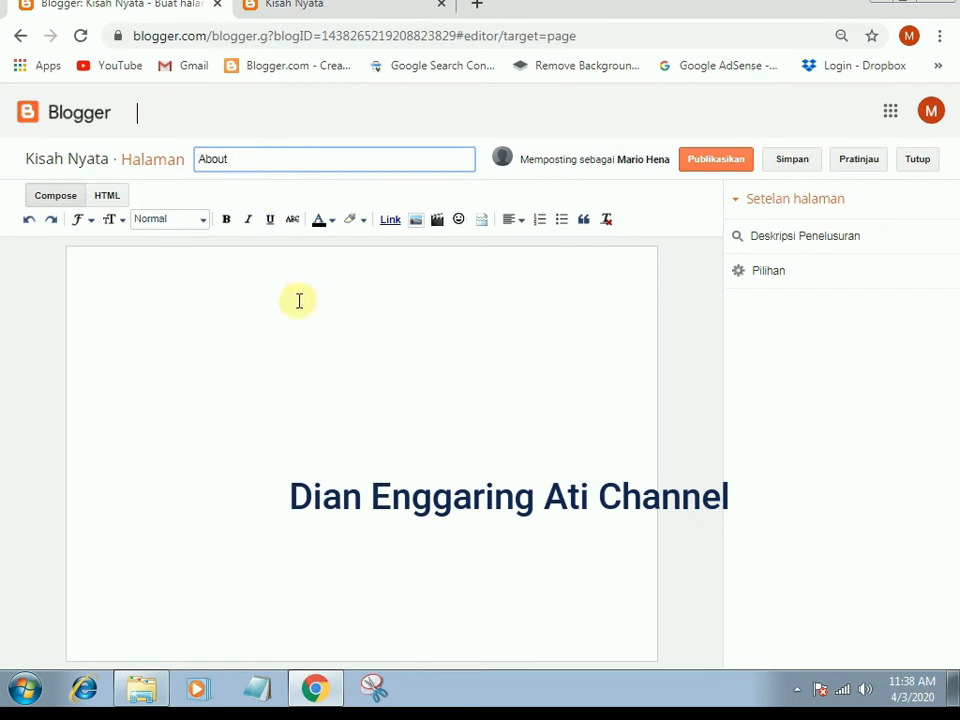
- Write "Blog ini saya buat untuk berbagi informasi perihal kisah kehidupan" as the About page's body and publish the page
left_click(432, 281)
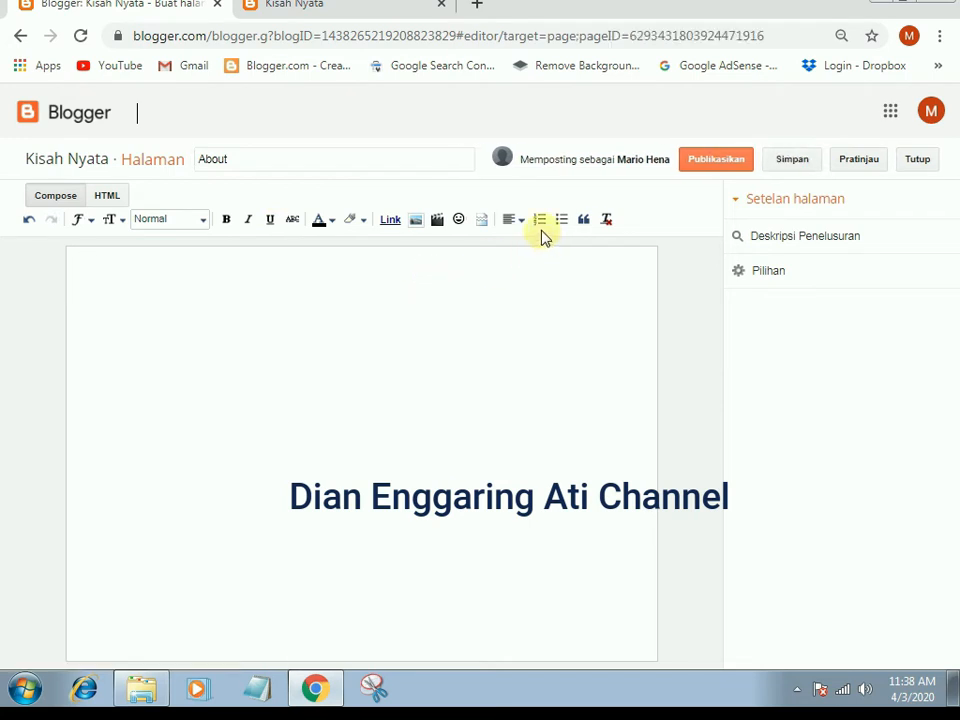
left_click(47, 195)
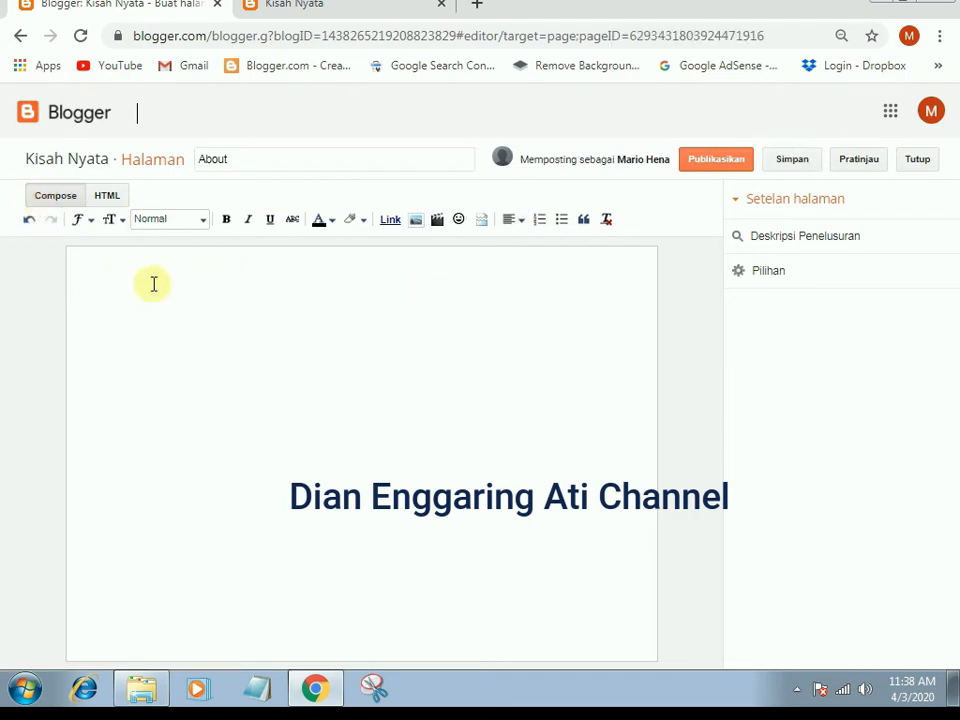
left_click(152, 283)
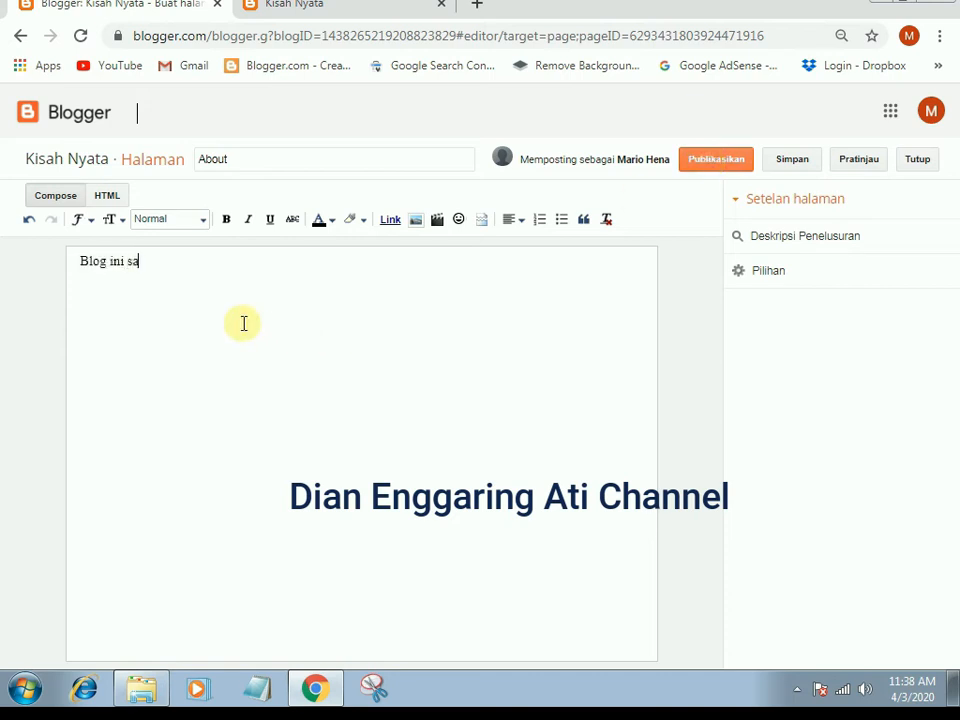
type("ya buat untuk be")
type("rbagi informasi perihal kisah kehidupan")
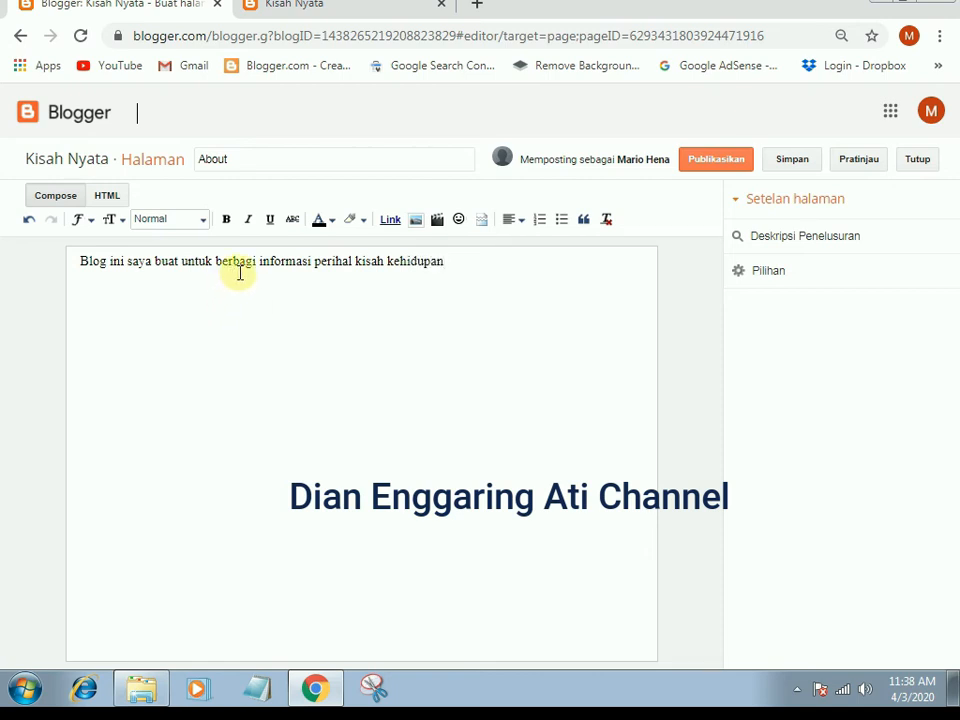
left_click(712, 167)
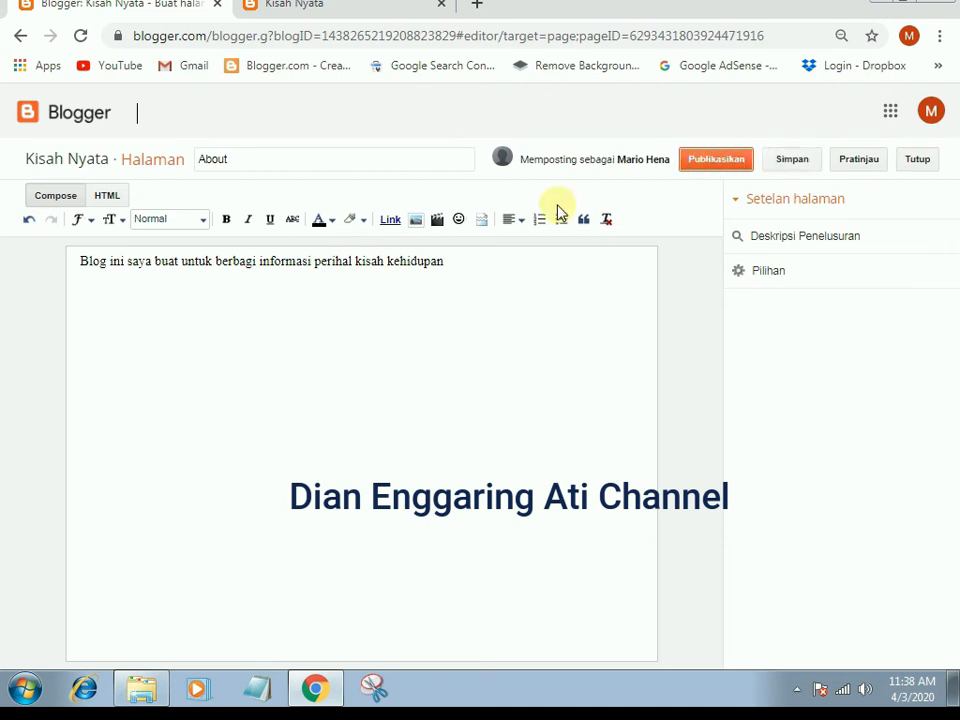
left_click(720, 160)
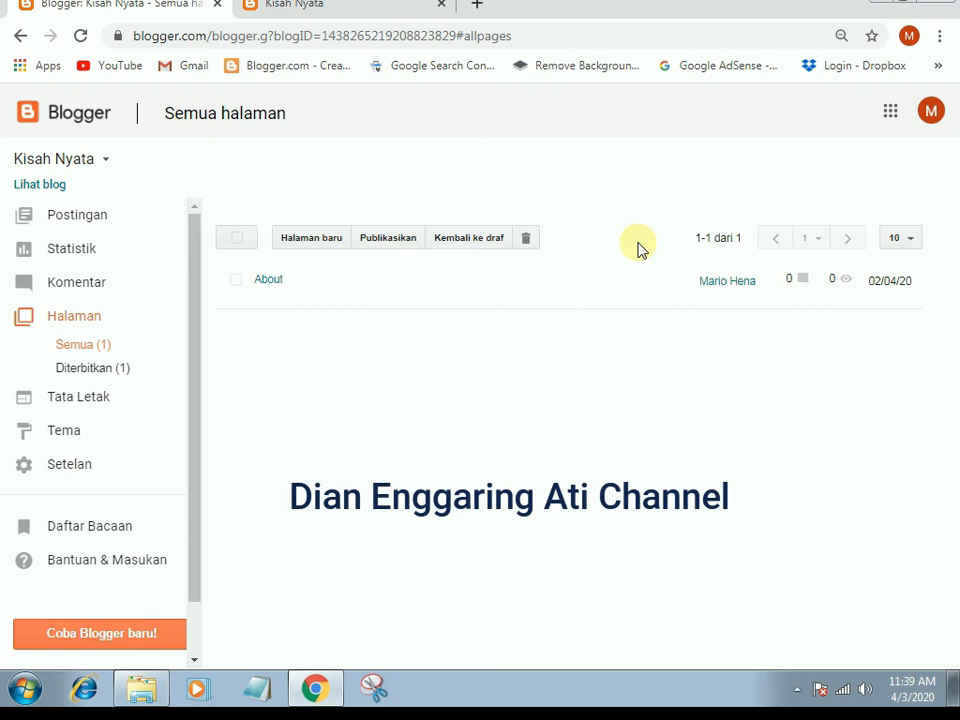
- View the published About page on the blog and copy its web address
mouse_move(446, 311)
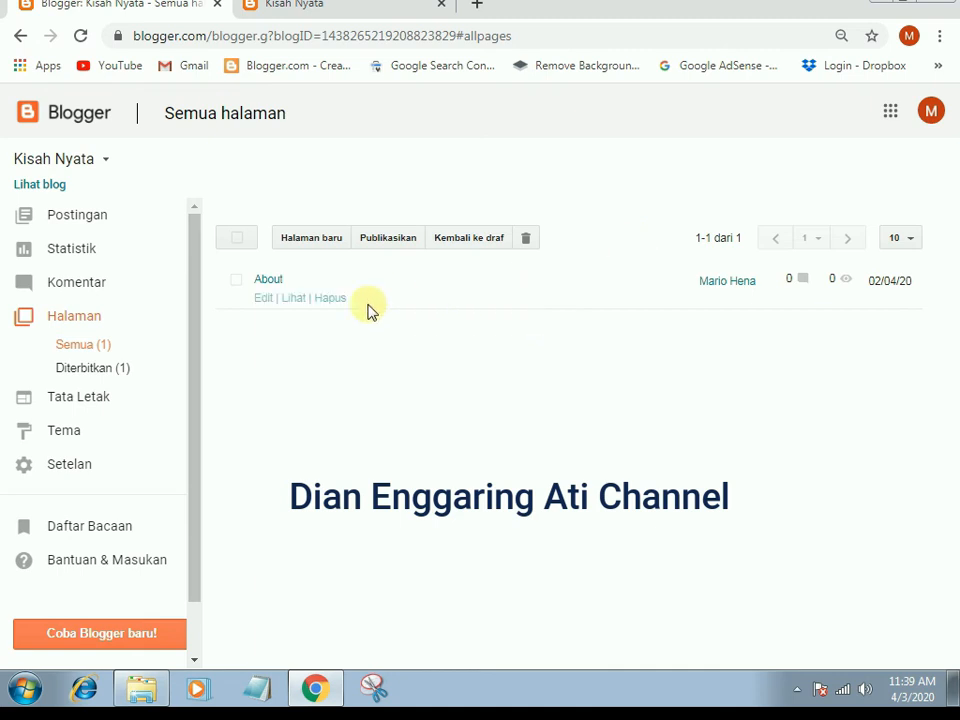
left_click(287, 300)
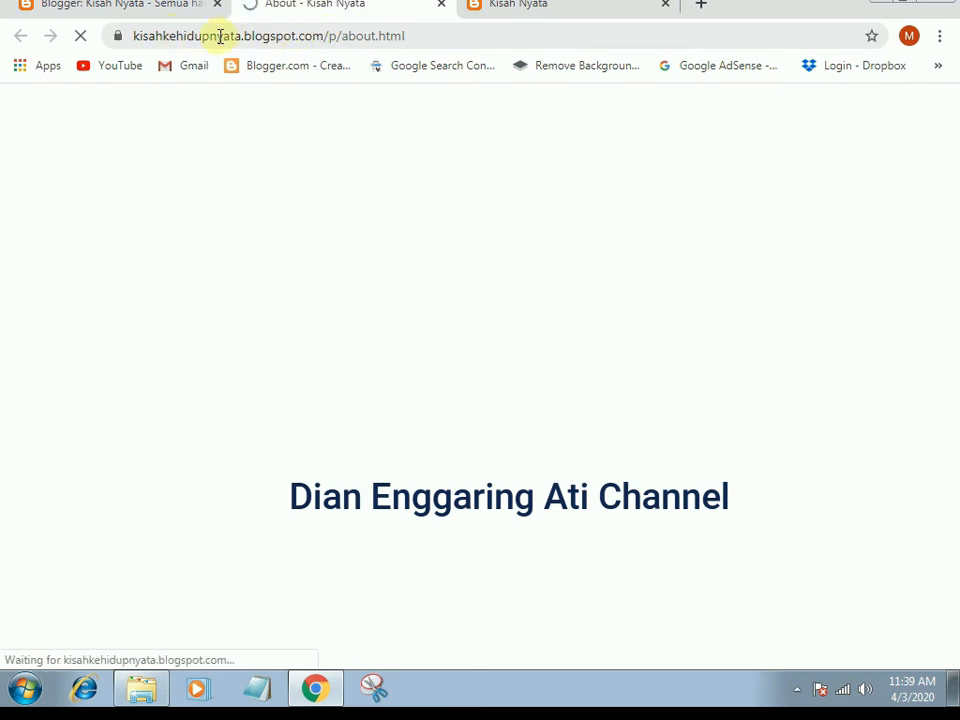
left_click(333, 36)
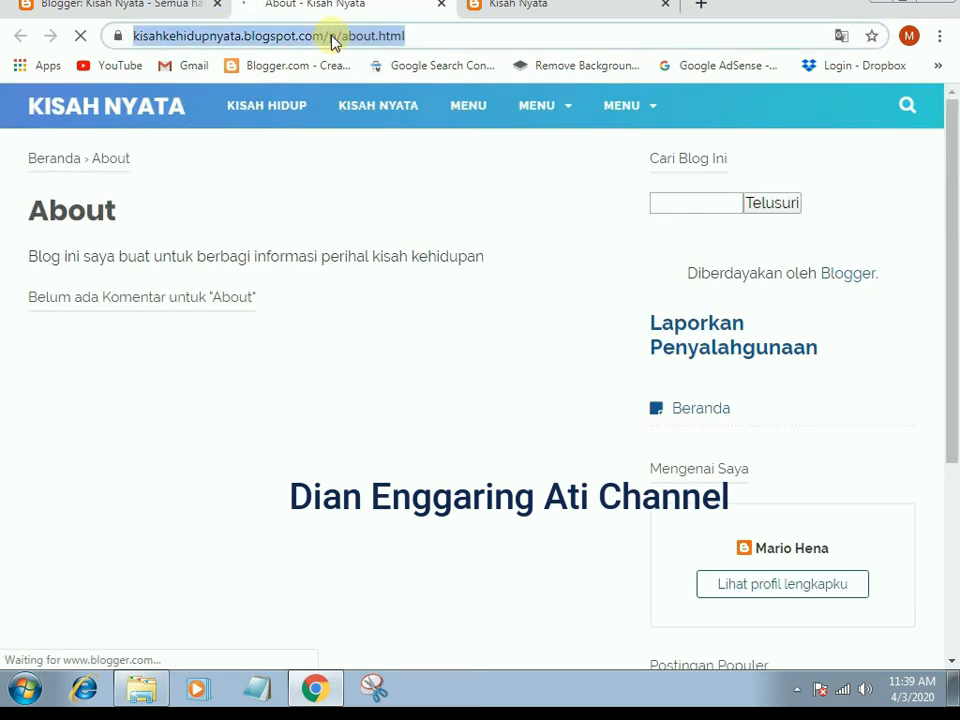
right_click(333, 36)
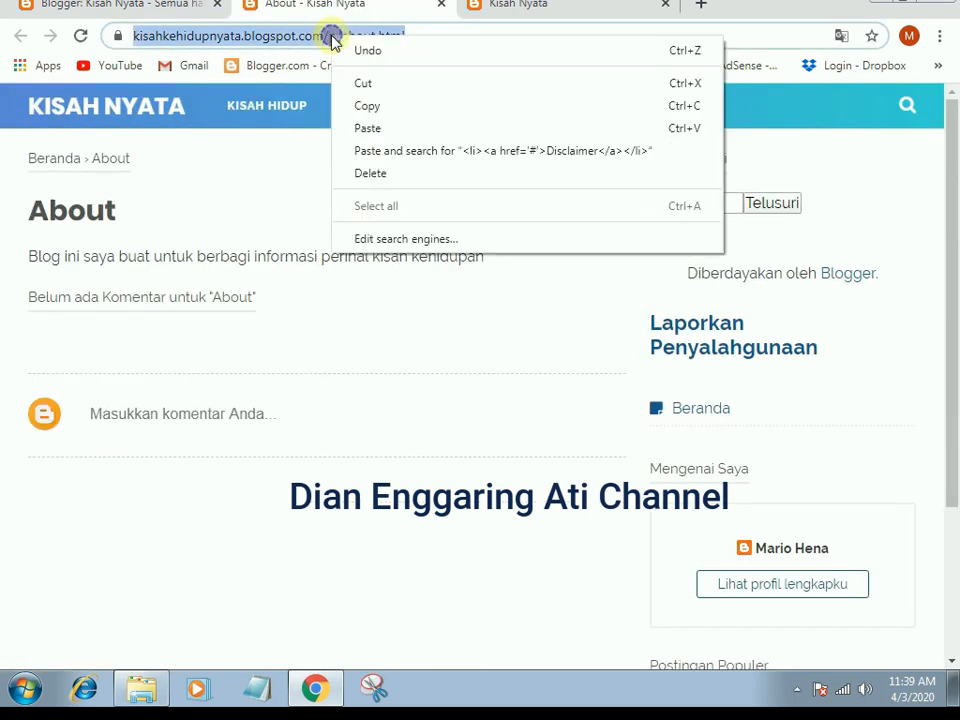
left_click(365, 106)
- Reopen the theme's HTML at the footer menu by searching for "Disclaimer", and compare it with the live blog's footer
left_click(146, 6)
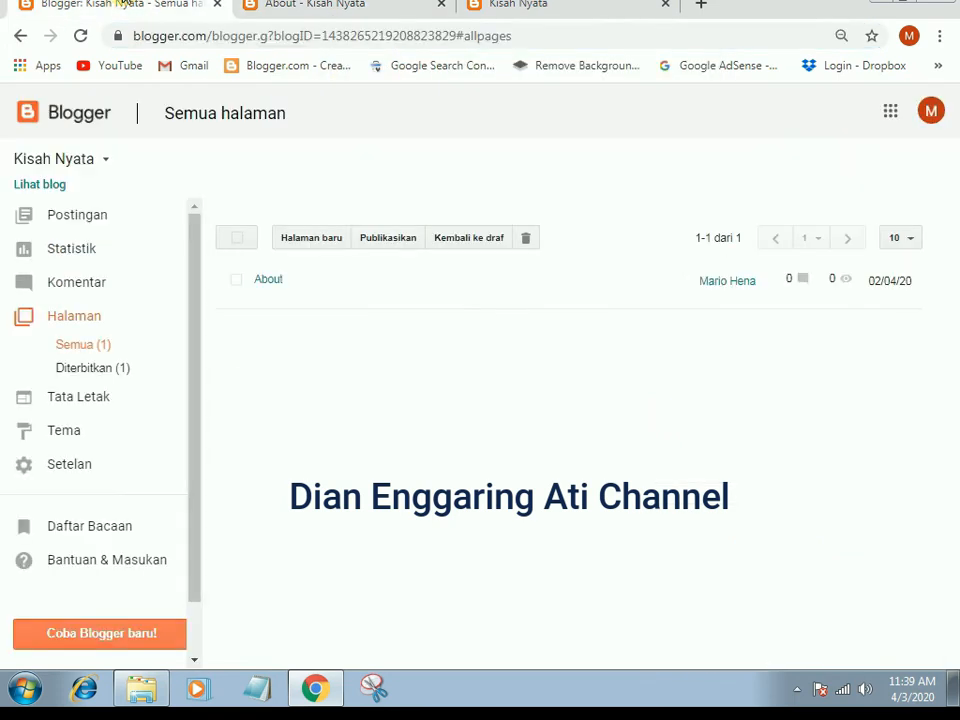
left_click(80, 440)
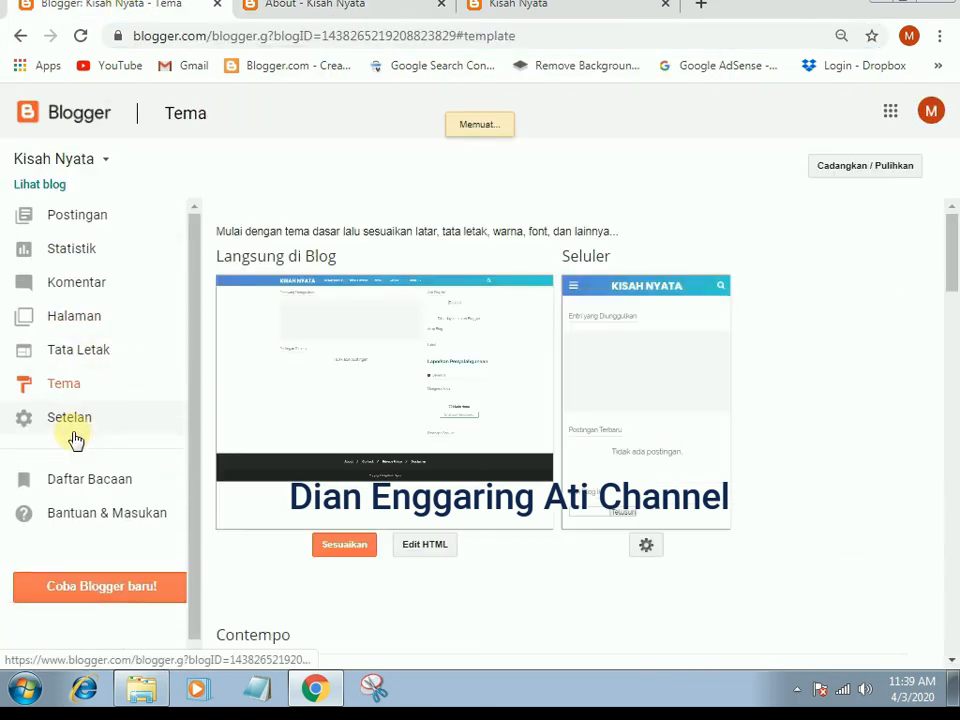
left_click(424, 546)
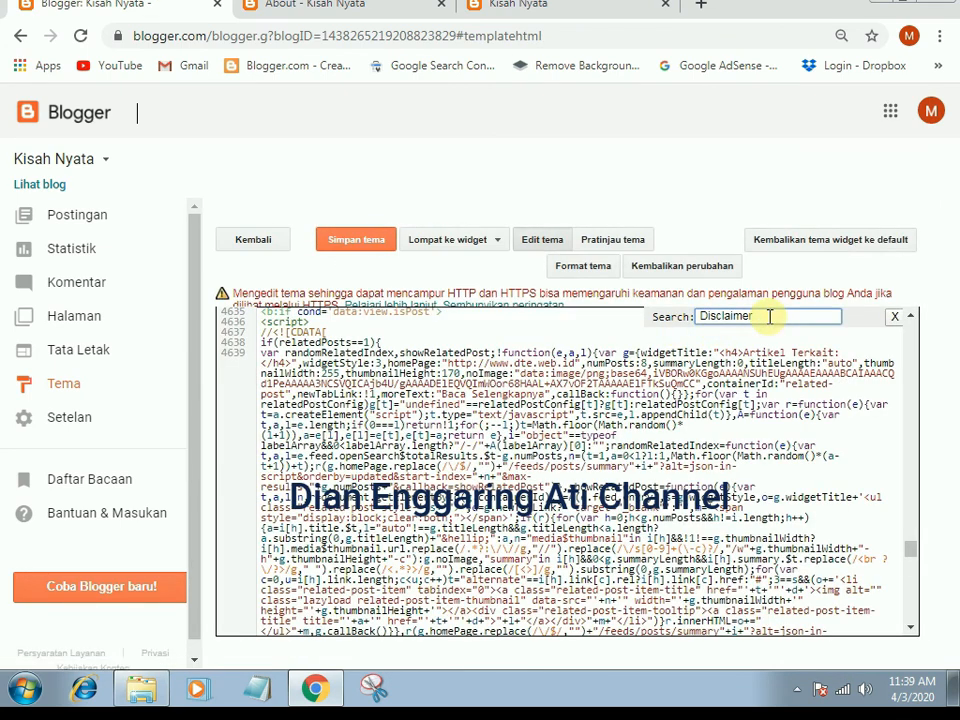
key("Return")
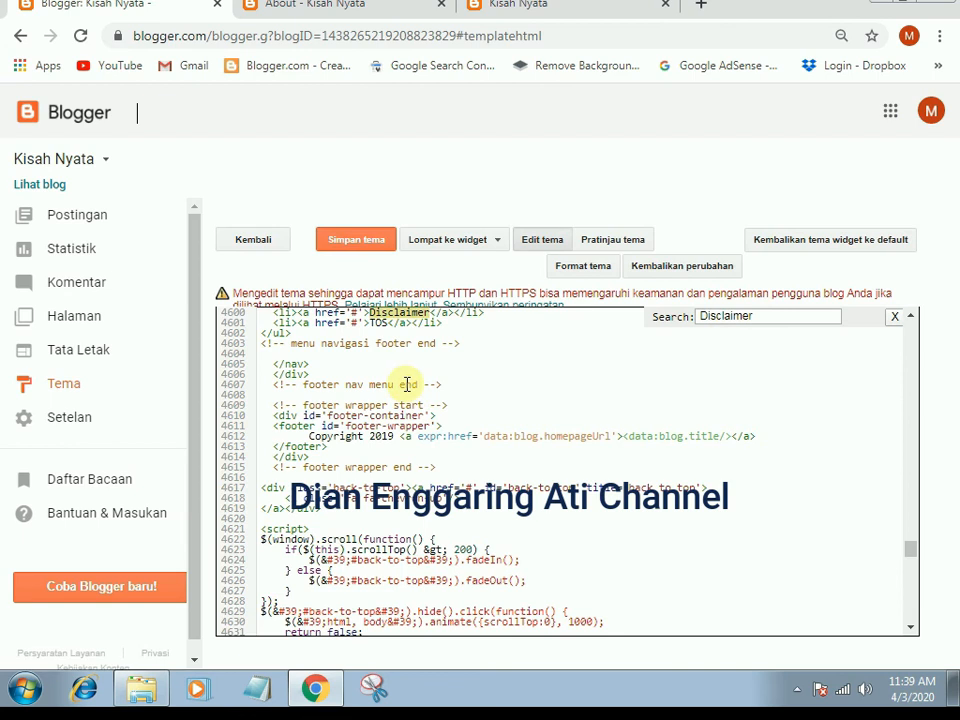
left_click(910, 316)
left_click(527, 5)
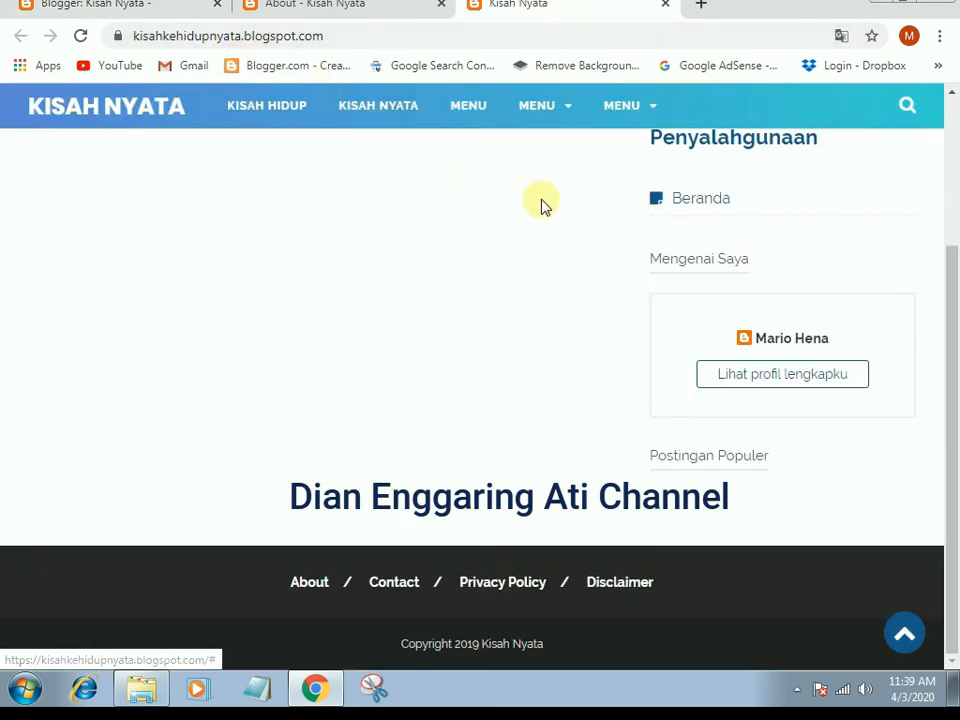
left_click(133, 4)
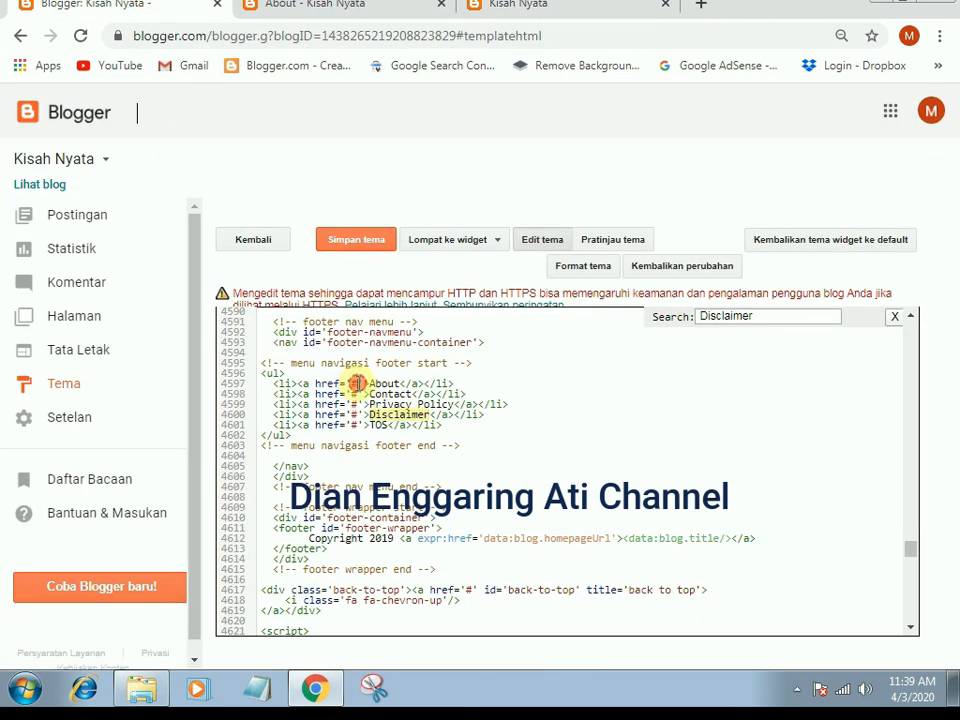
left_click(359, 384)
key("BackSpace")
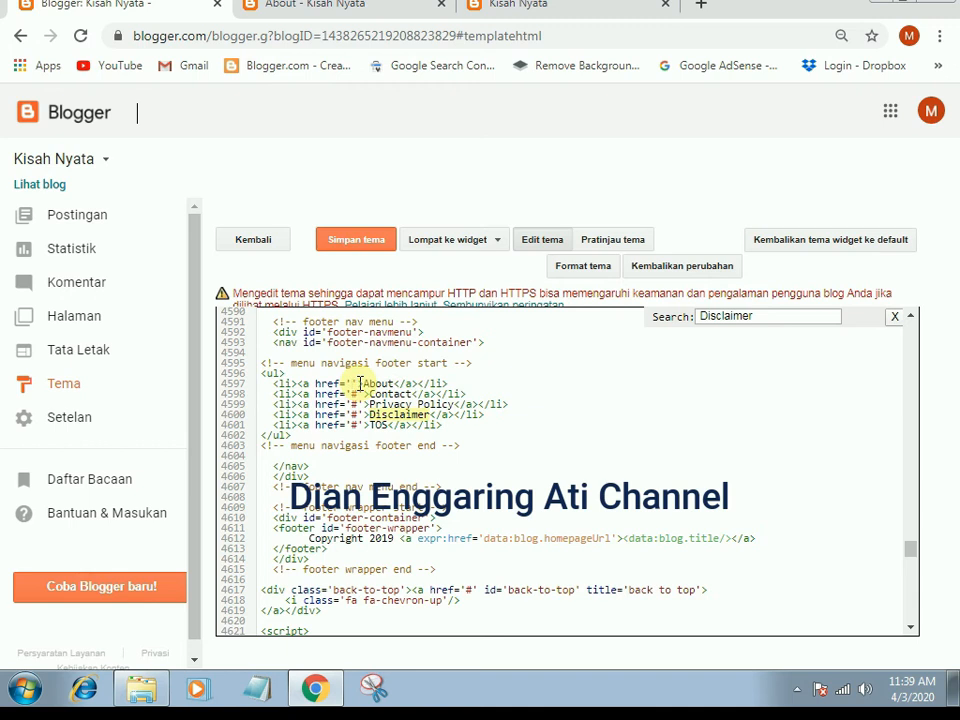
key("ctrl+v")
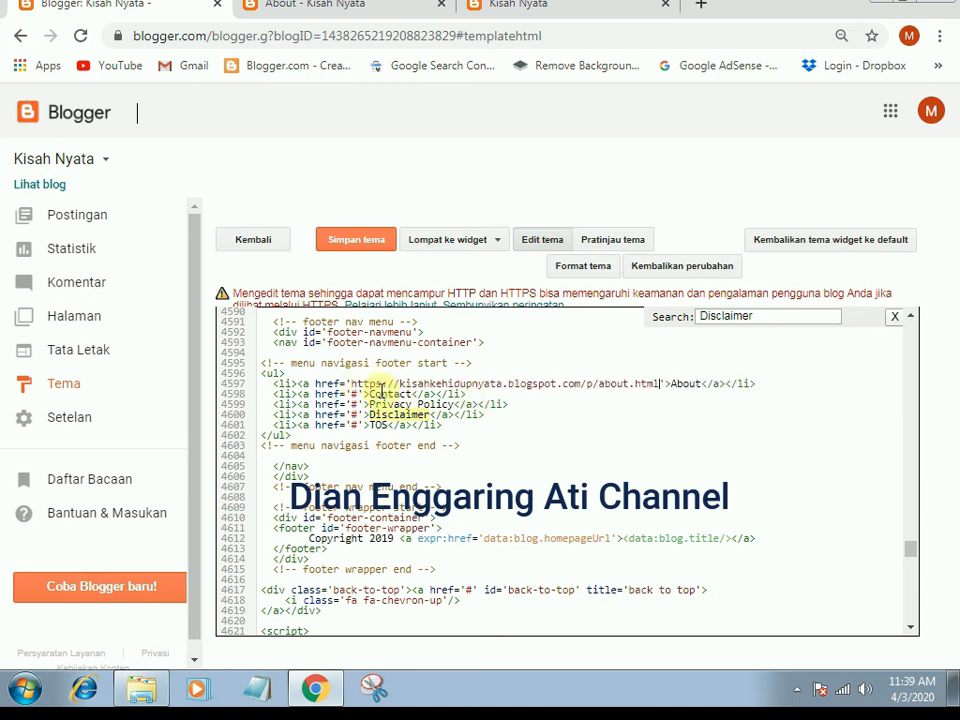
- Save the theme and test the footer's About link on the reloaded live blog
left_click(381, 240)
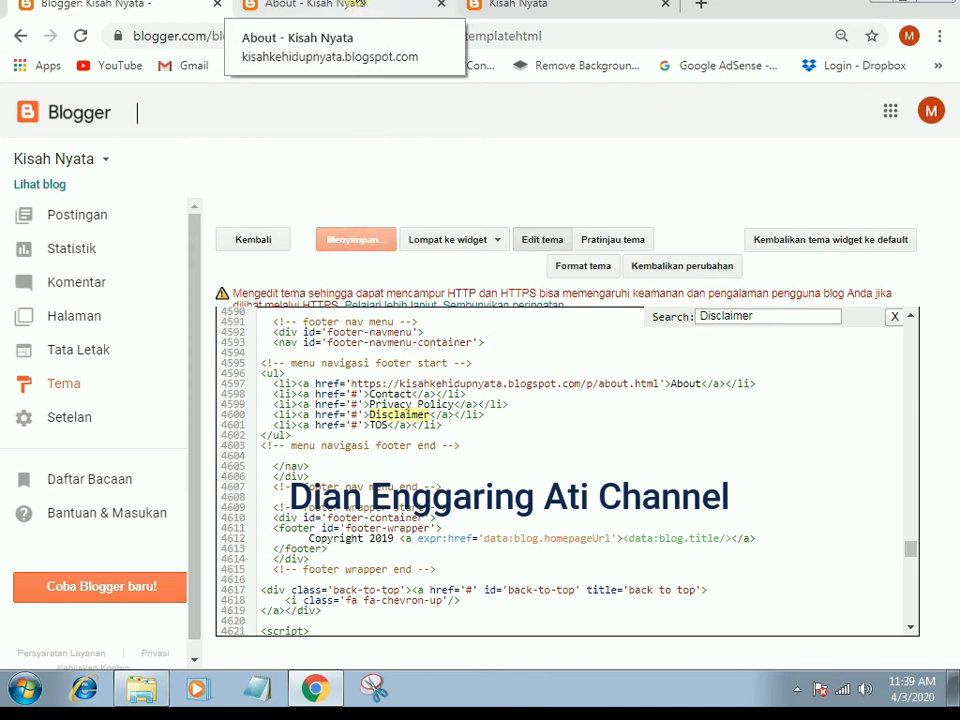
left_click(357, 4)
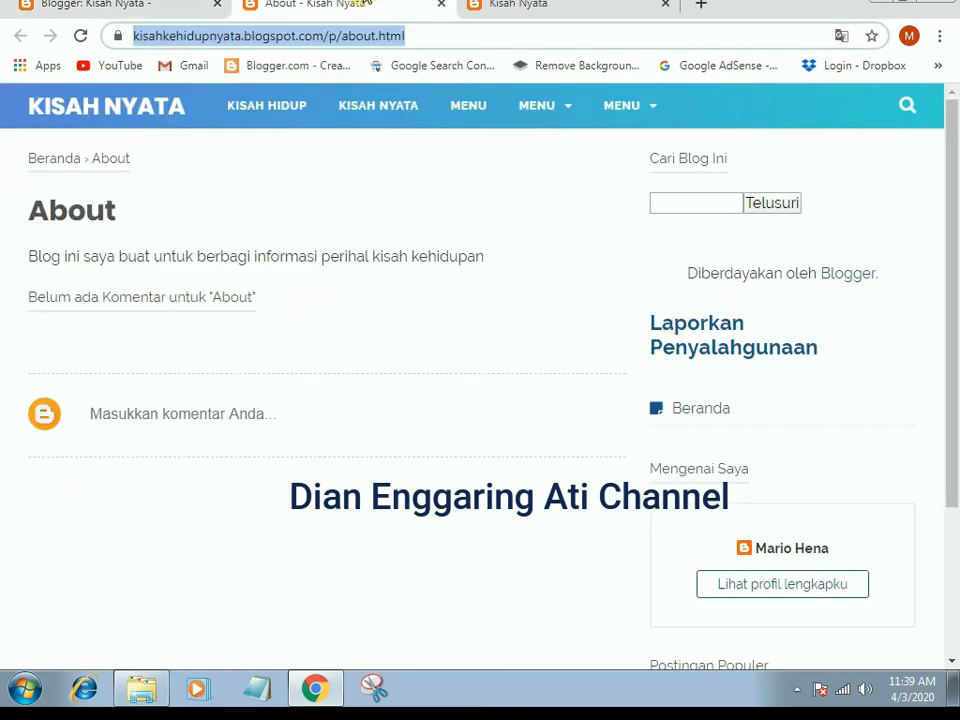
left_click(507, 5)
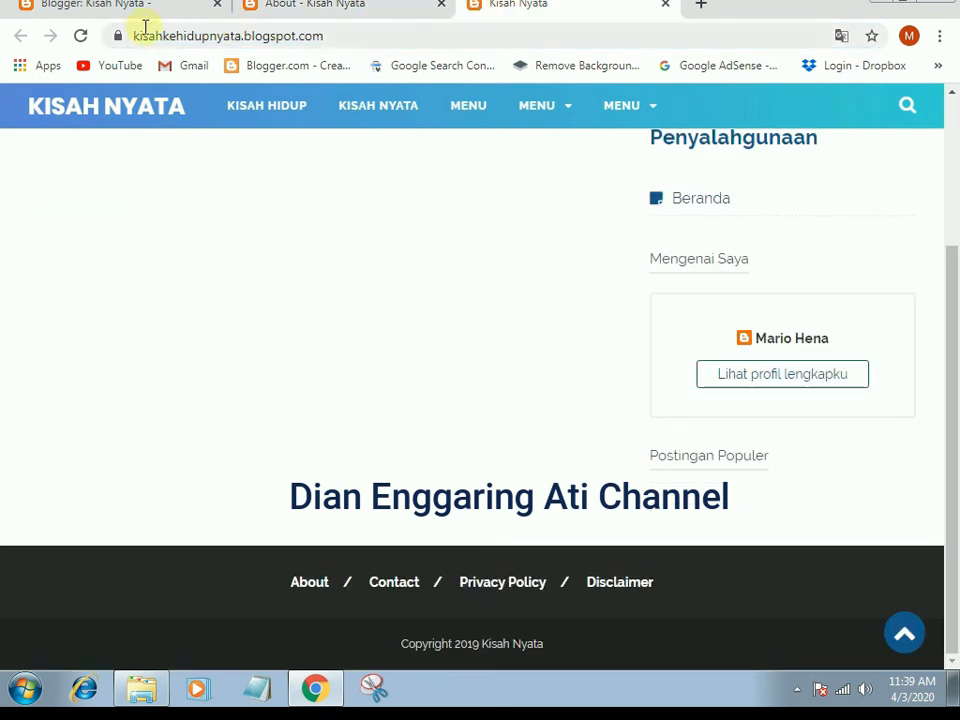
left_click(80, 36)
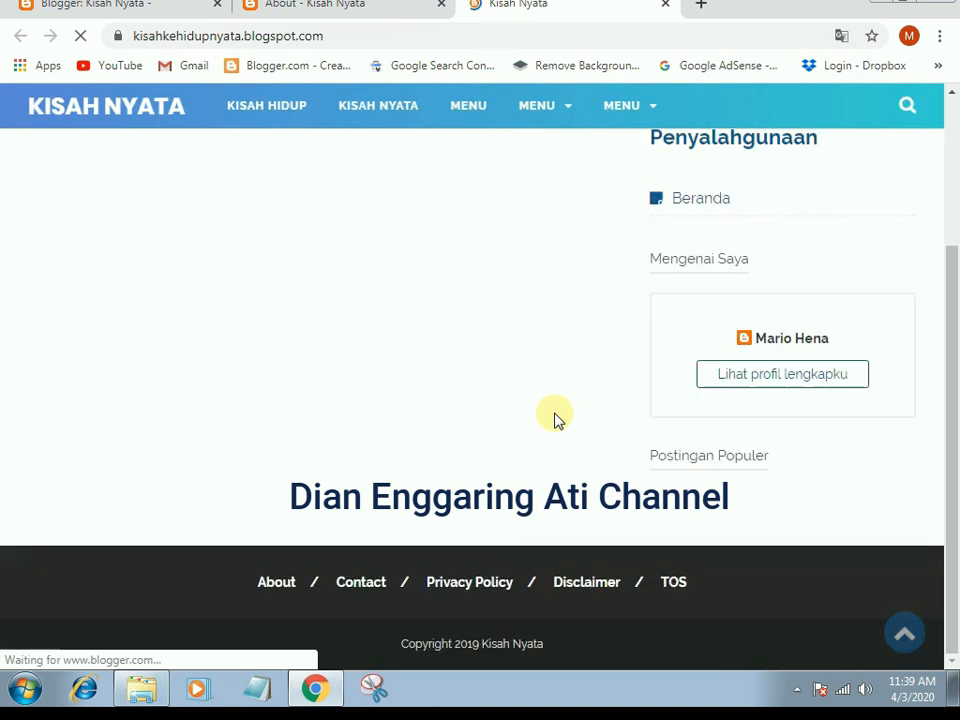
left_click(279, 584)
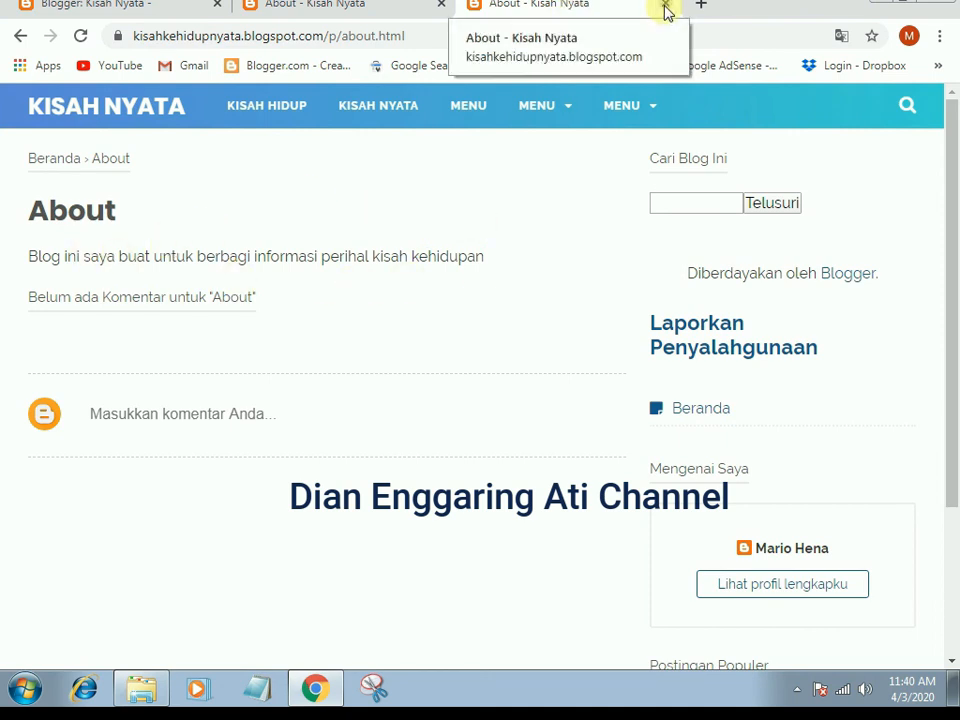
left_click(665, 10)
- Compare the theme's footer menu code with the footer items shown on the live About page
left_click(95, 5)
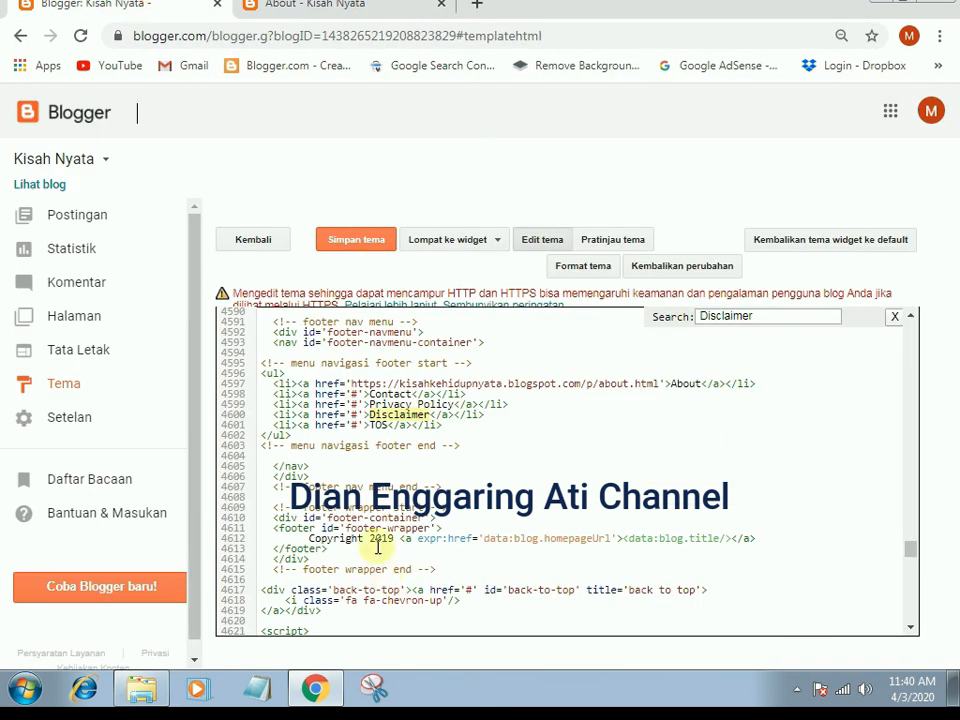
left_click(294, 12)
scroll(300, 465, "down", 3)
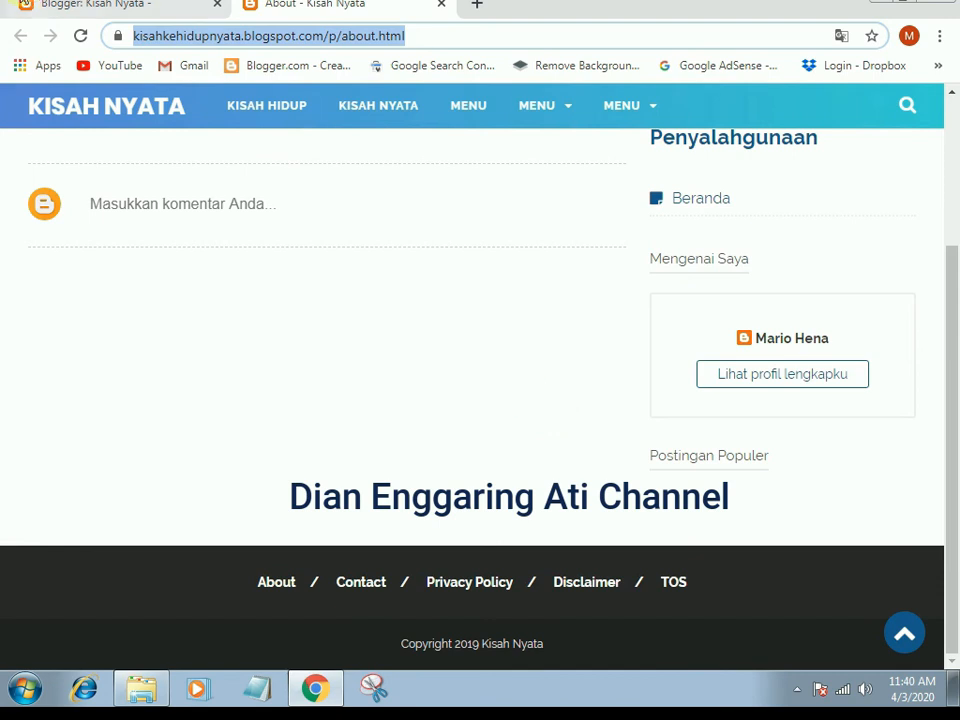
left_click(60, 4)
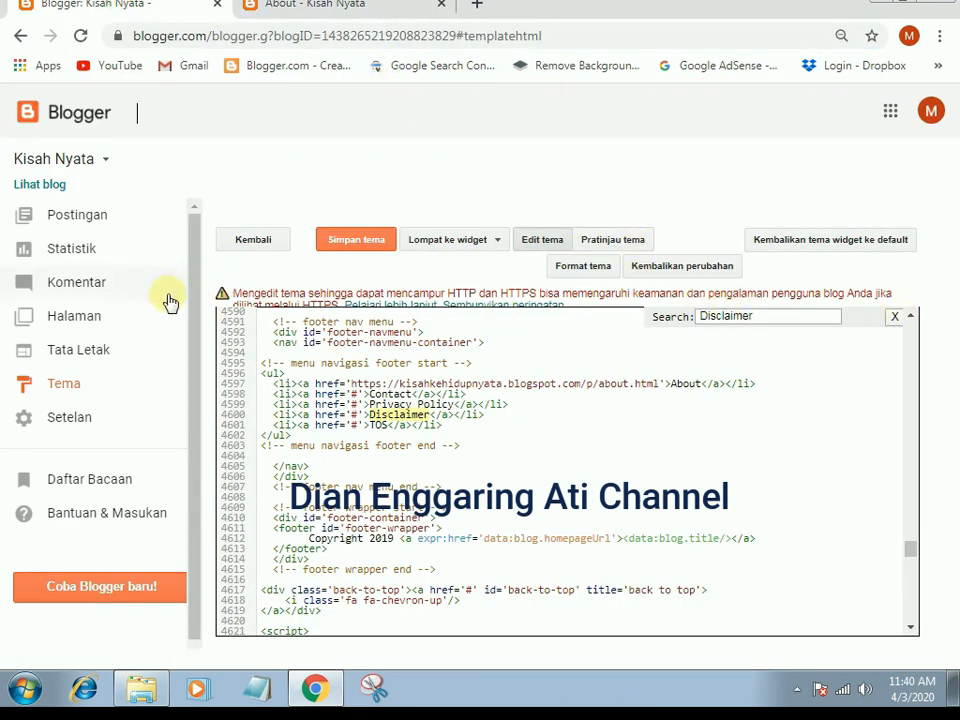
left_click(445, 5)
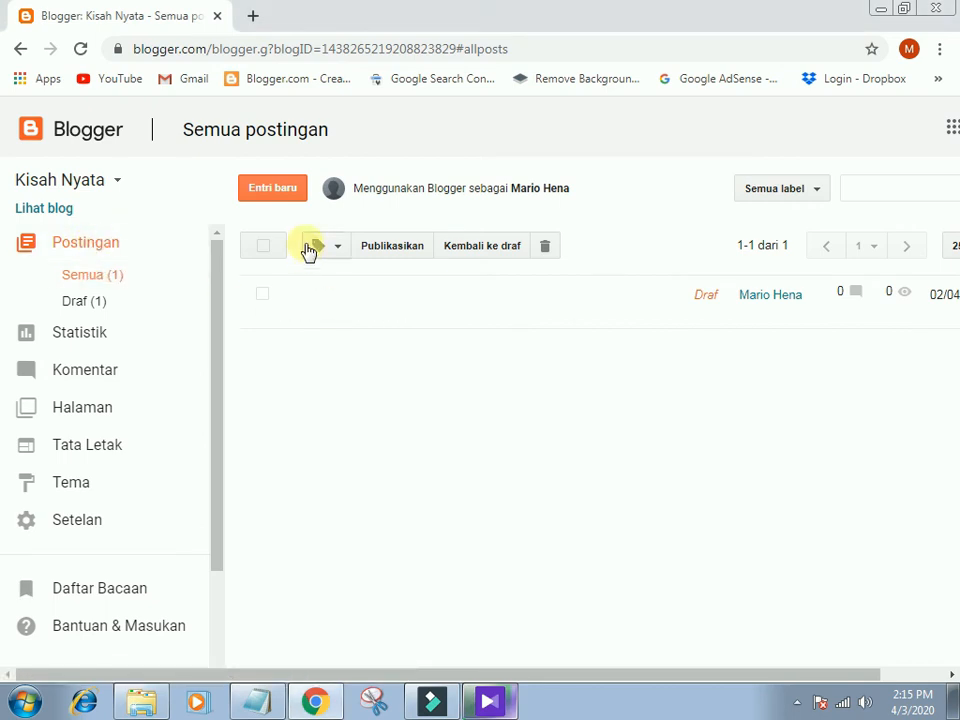
- Start a new blog post and view the options for adding images to its body
left_click(250, 189)
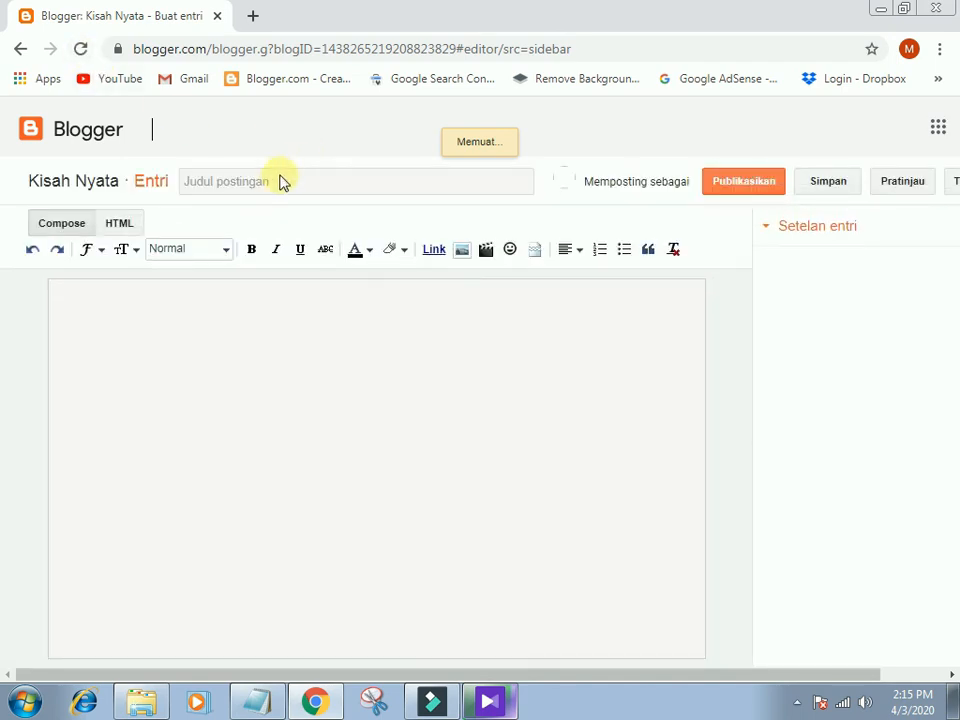
left_click(272, 183)
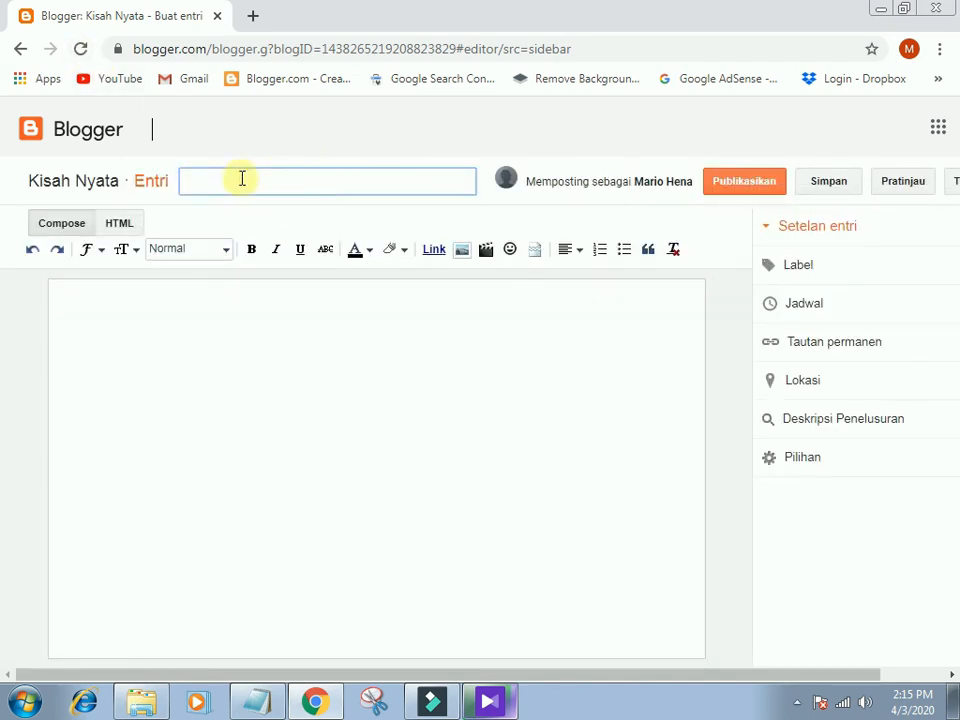
left_click(66, 296)
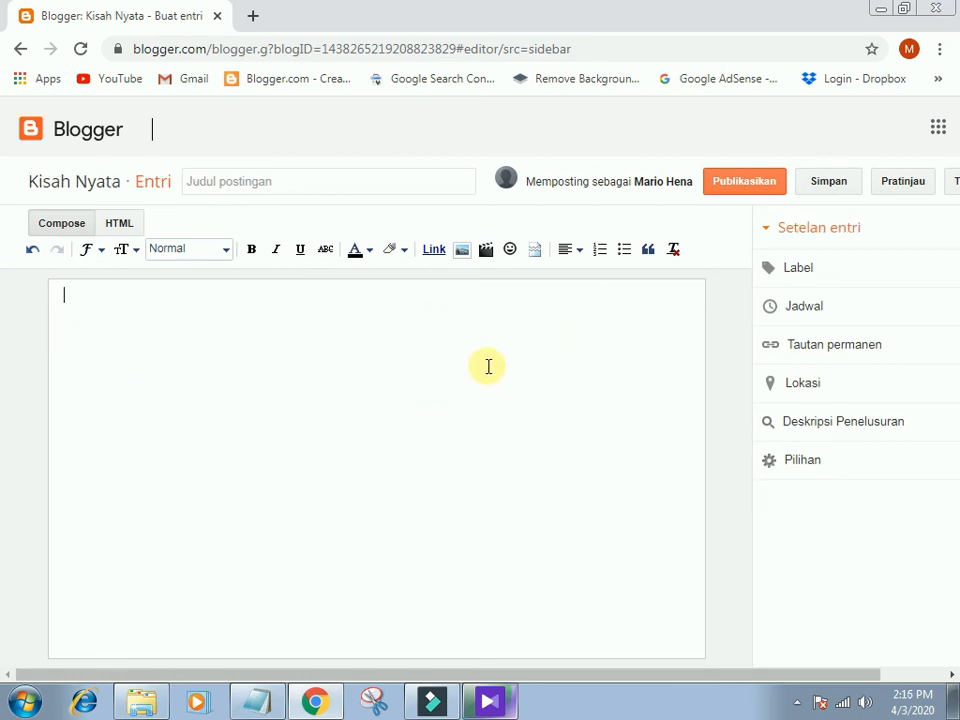
left_click(461, 250)
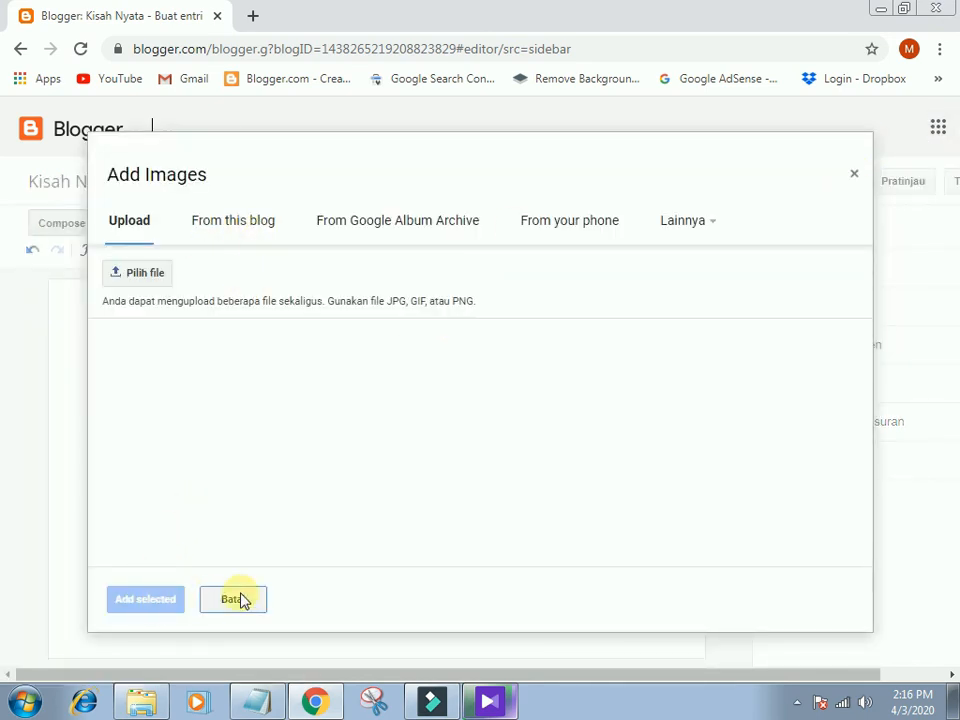
left_click(854, 176)
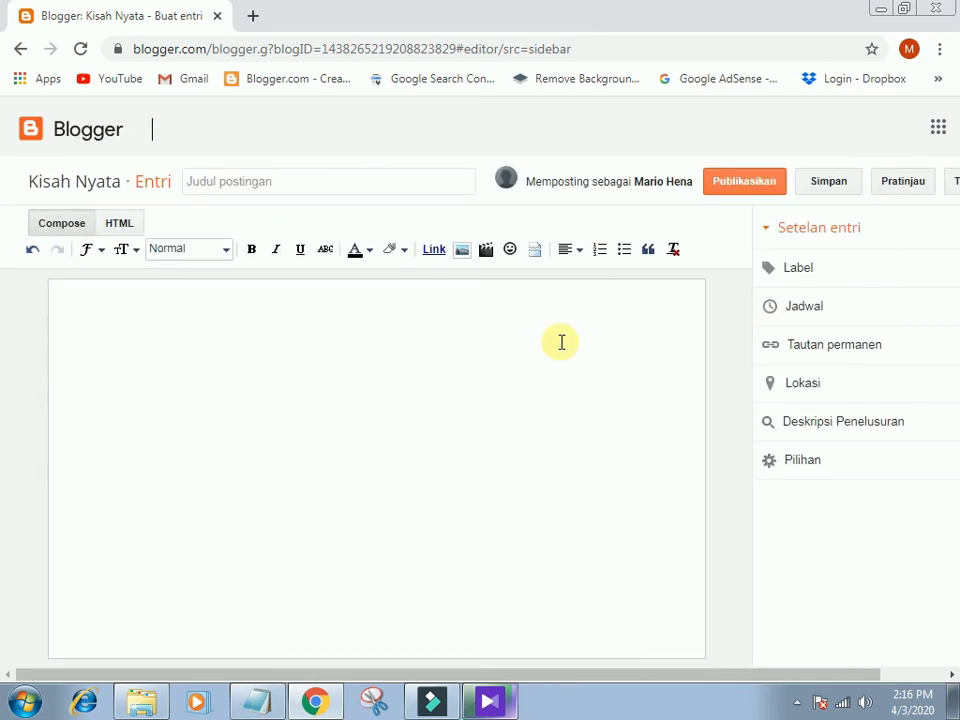
- Justify the post's body text and assign the post the label Kisah Hidup
left_click(576, 255)
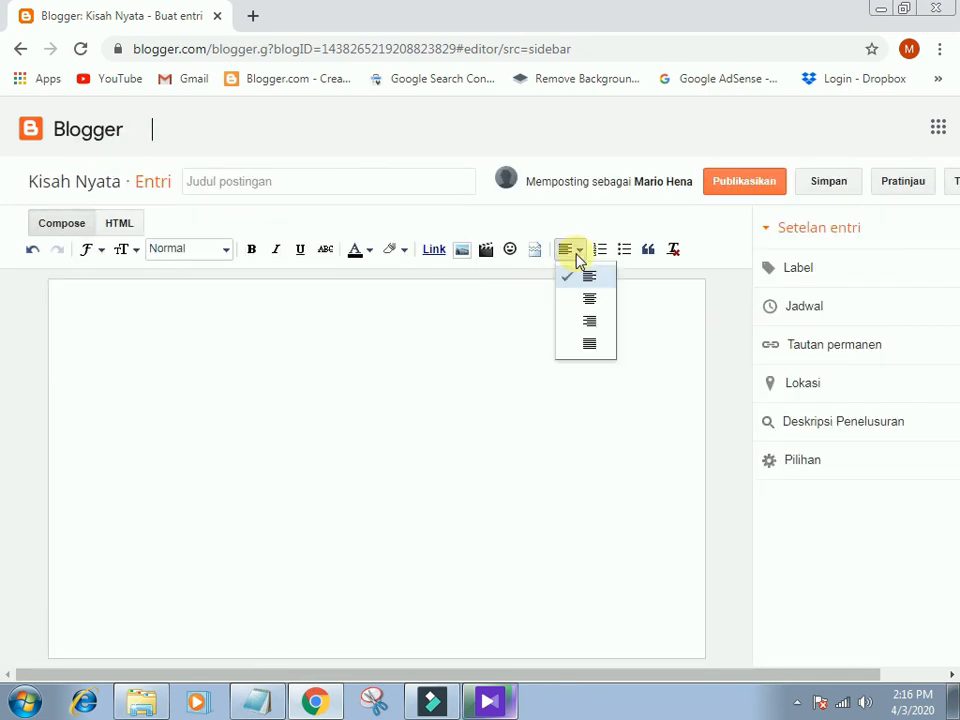
left_click(589, 345)
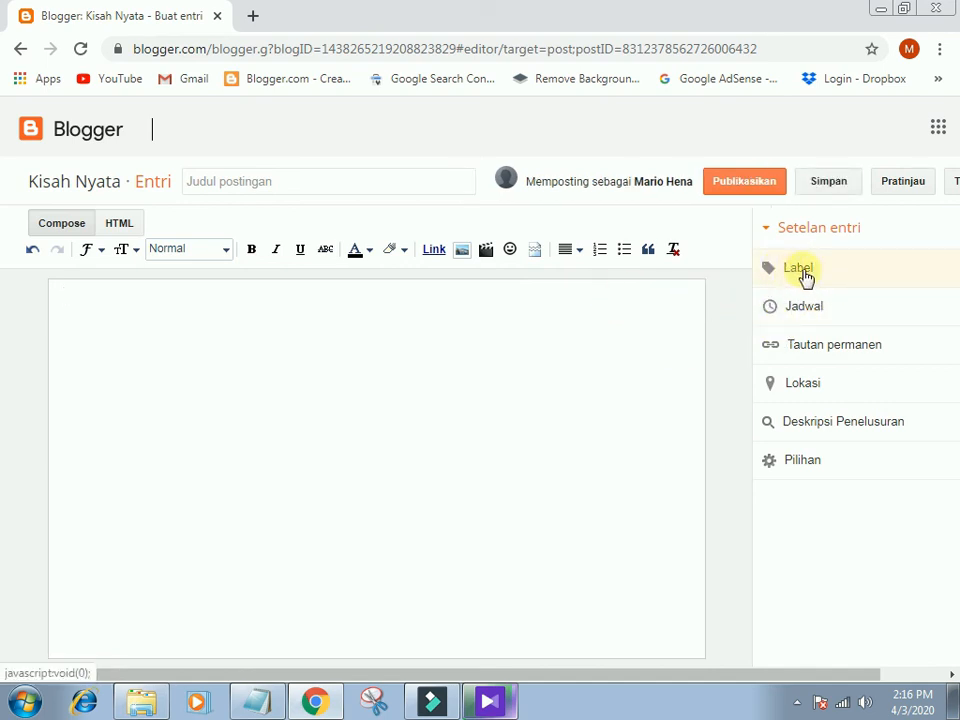
left_click(806, 277)
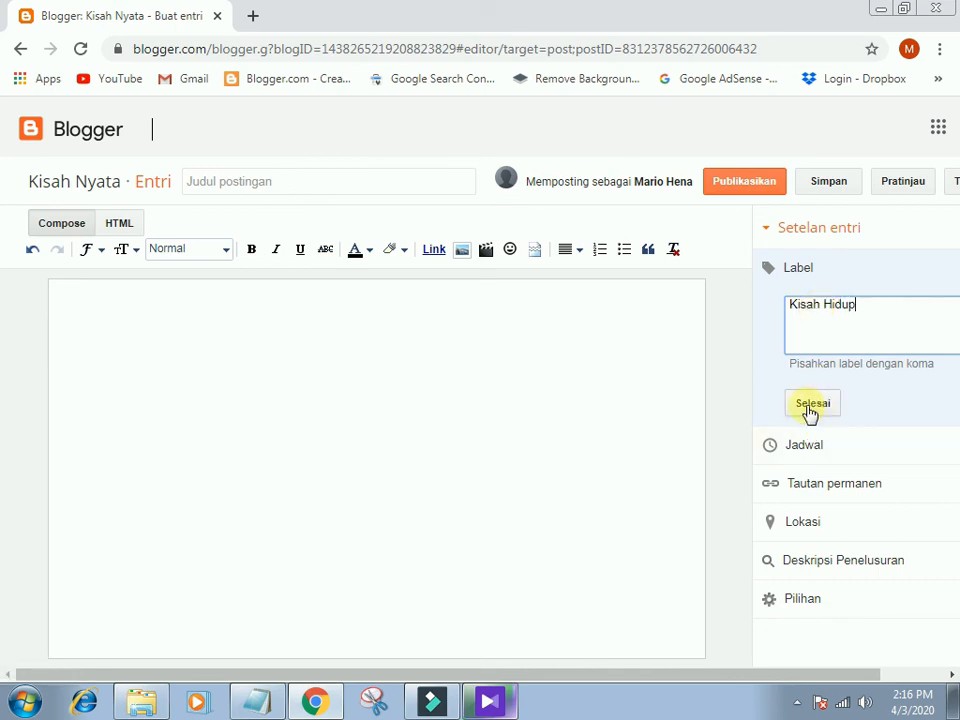
left_click(810, 408)
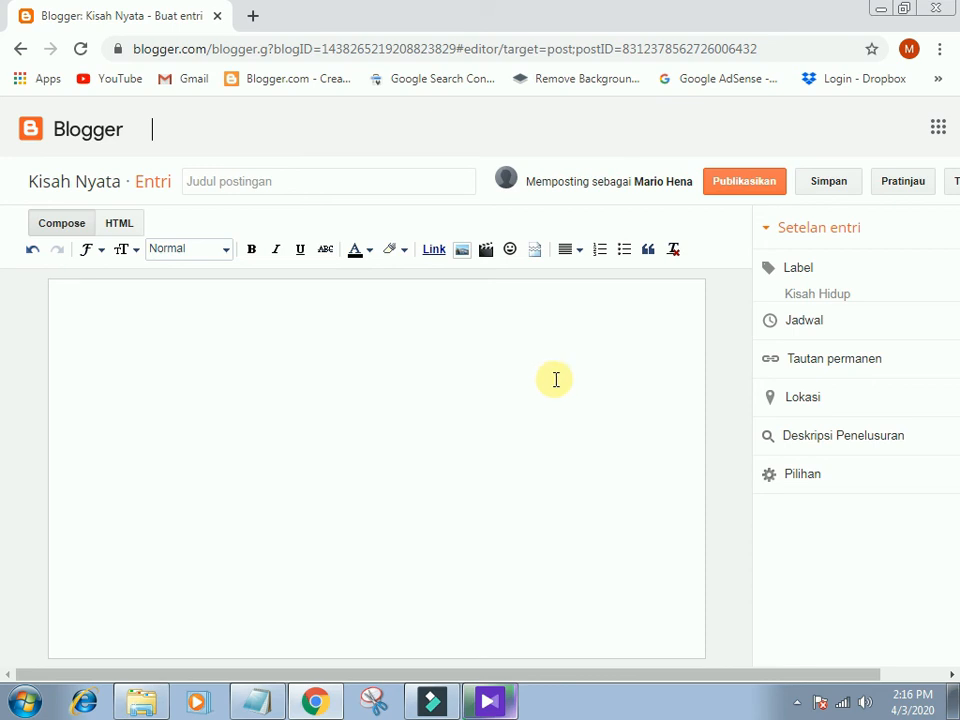
- Review the post's custom permalink option and search description field, keeping the permalink on Tautan Permanen Otomatis
left_click(806, 362)
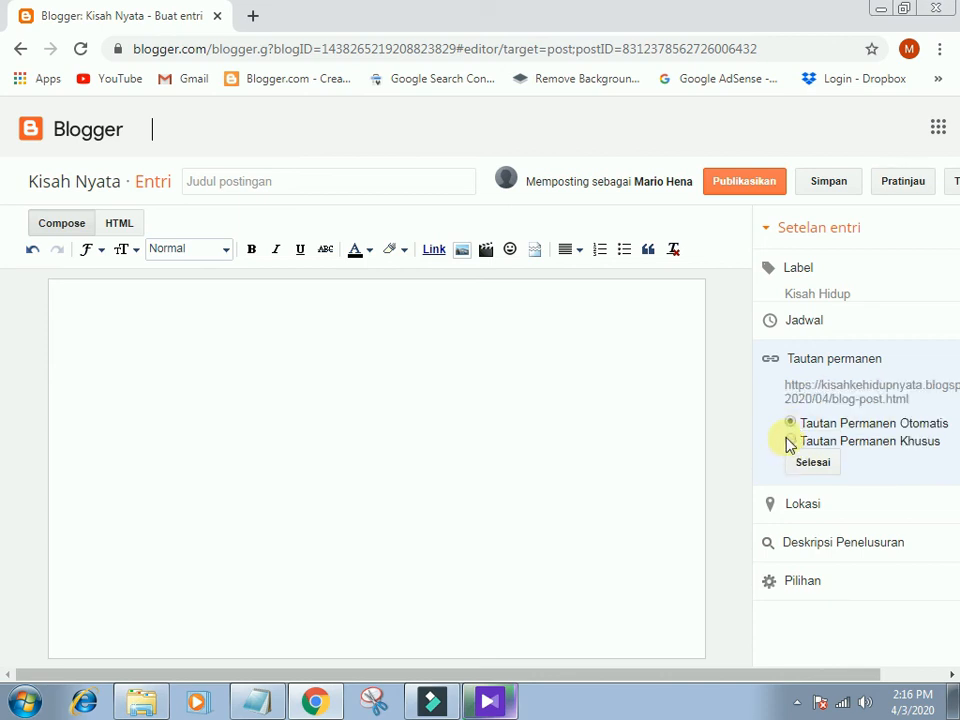
left_click(790, 441)
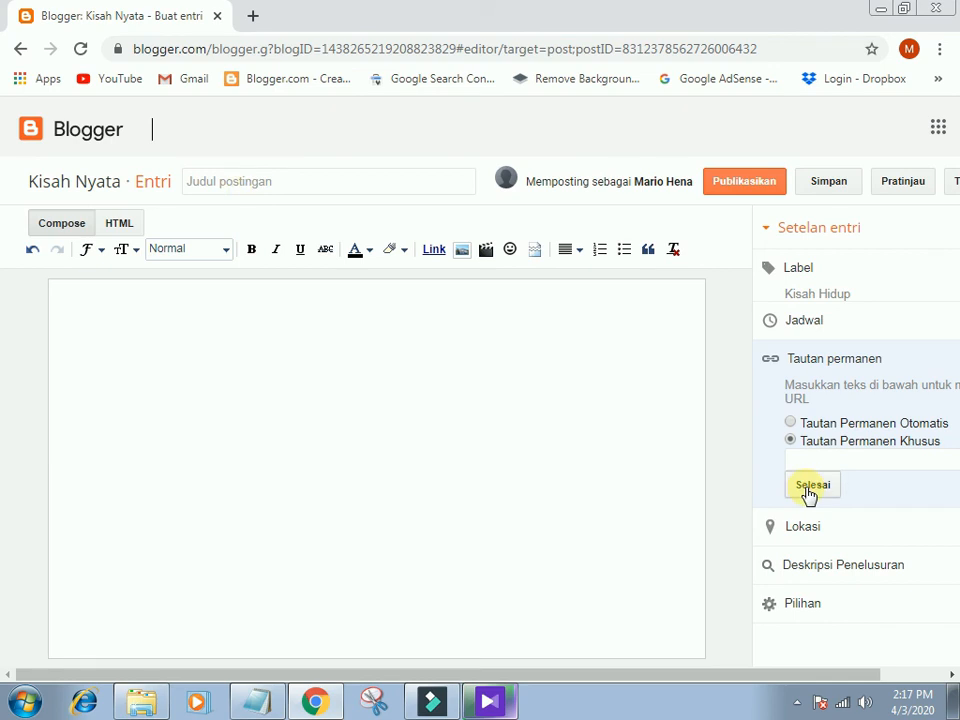
left_click(792, 423)
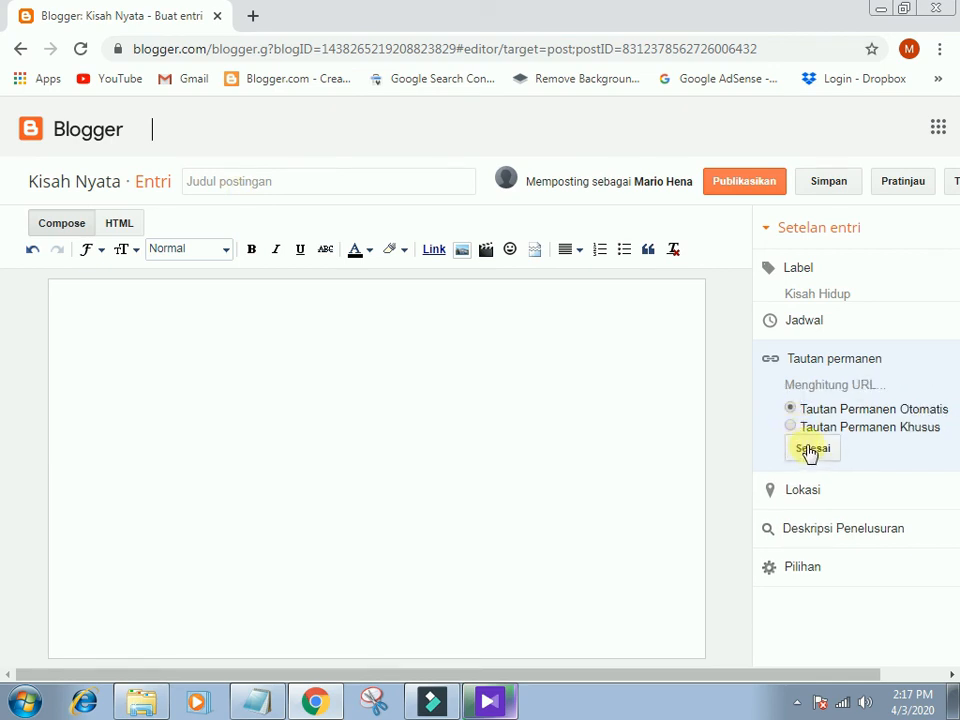
left_click(810, 449)
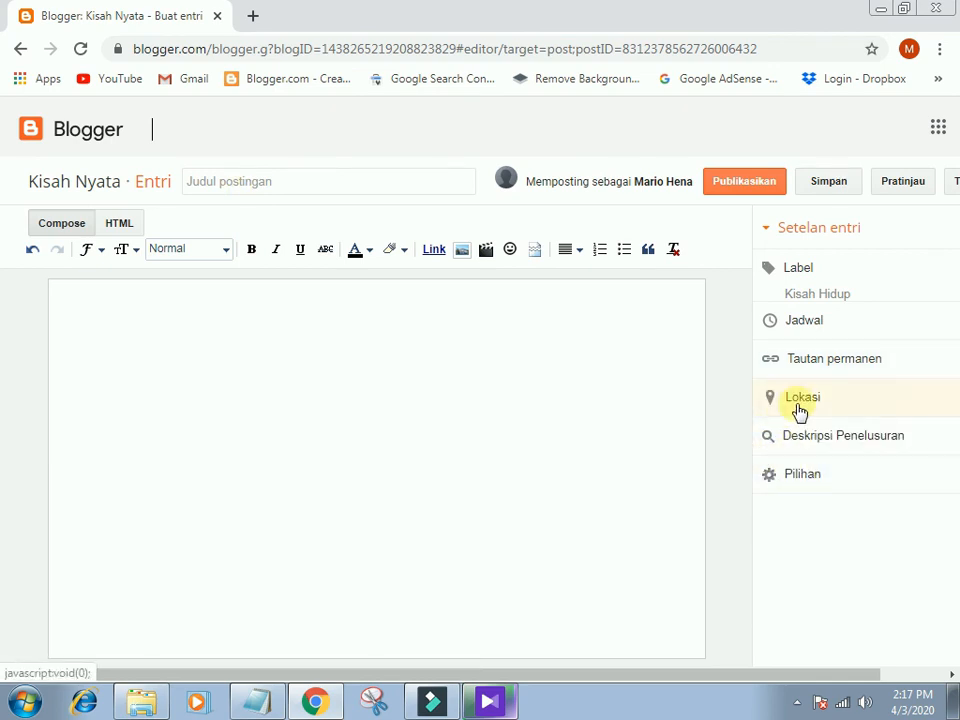
left_click(830, 439)
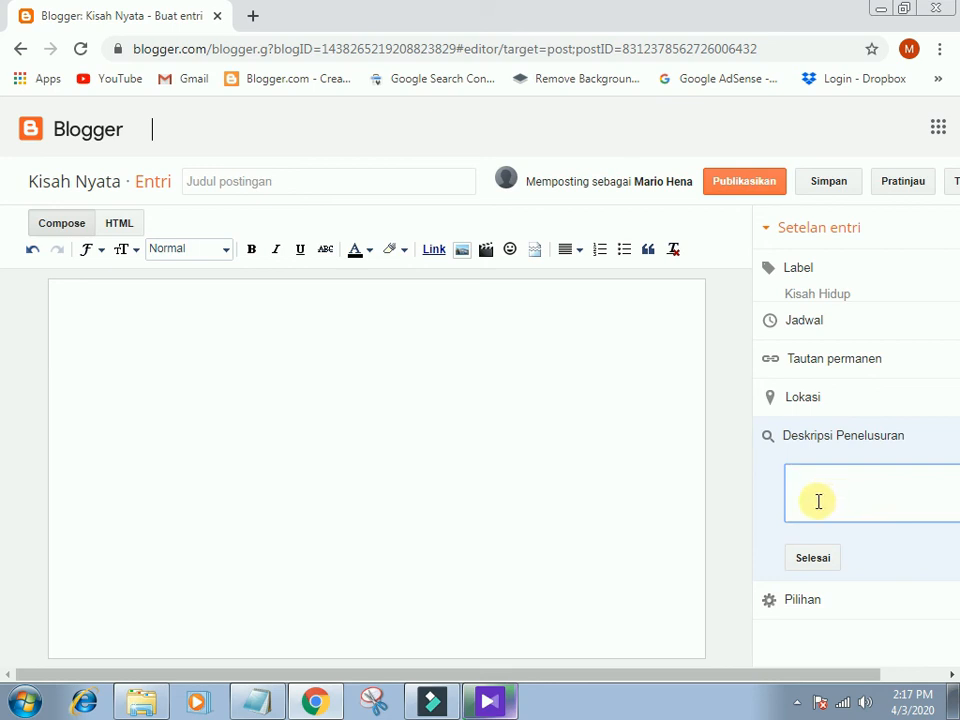
left_click(818, 560)
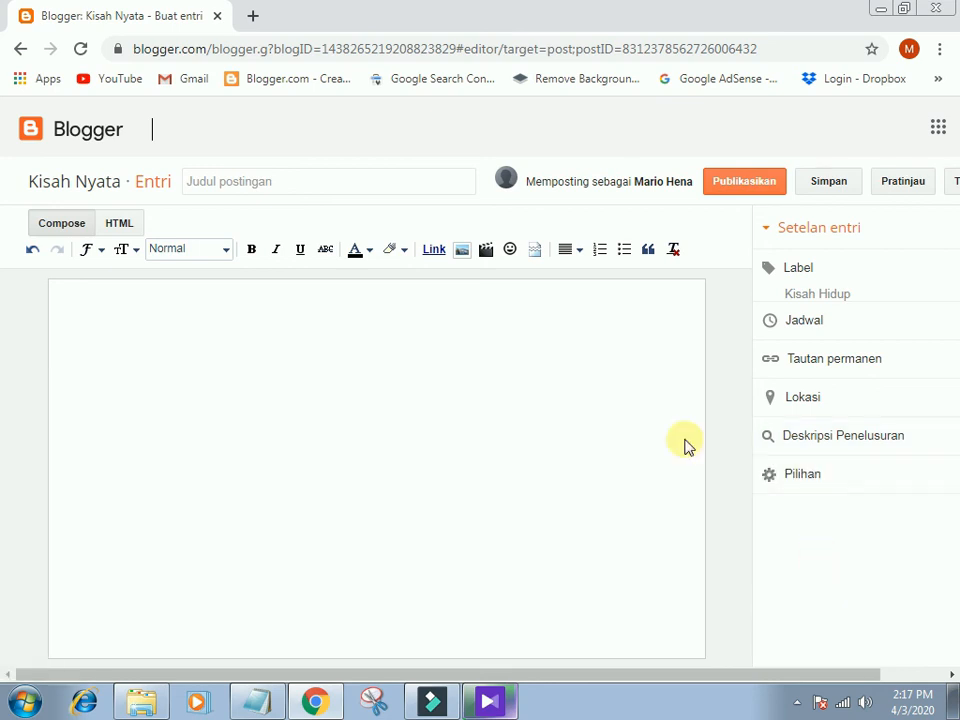